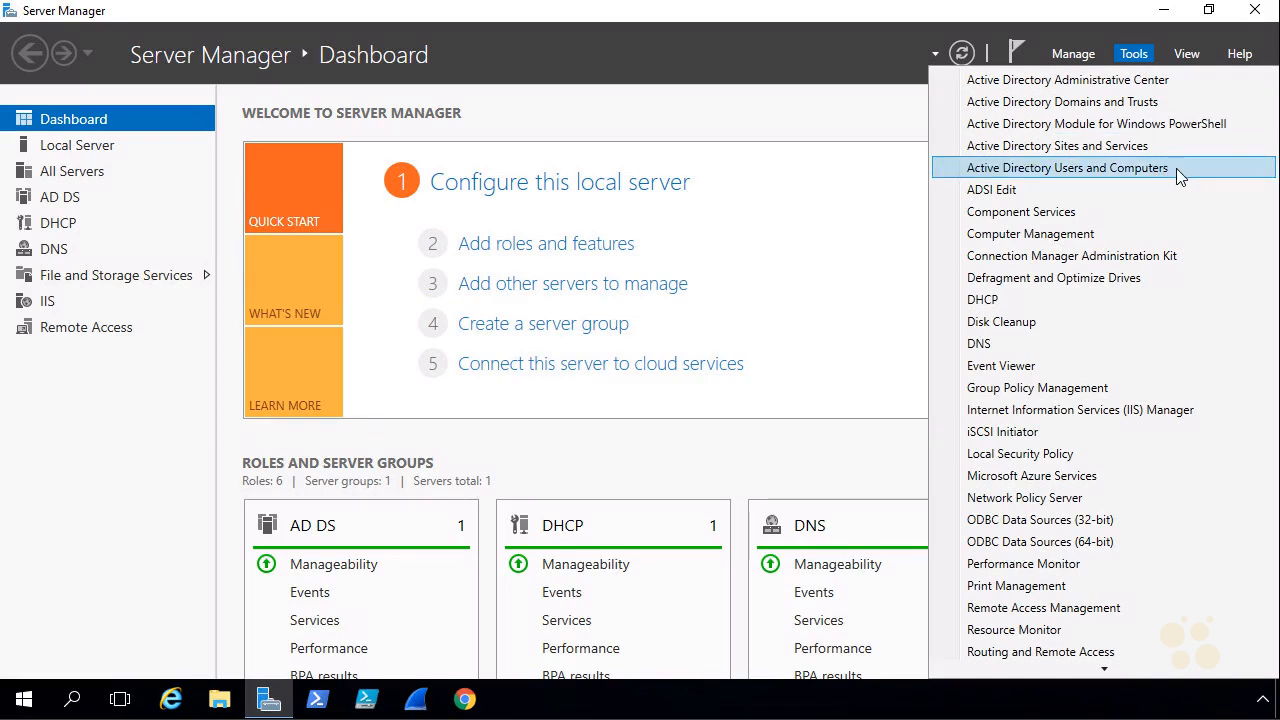
Open Active Directory Users and Computers maximized and display the Users container of the nuggetlab.com domain.
{"action": "left_click", "coordinate": [1176, 168]}
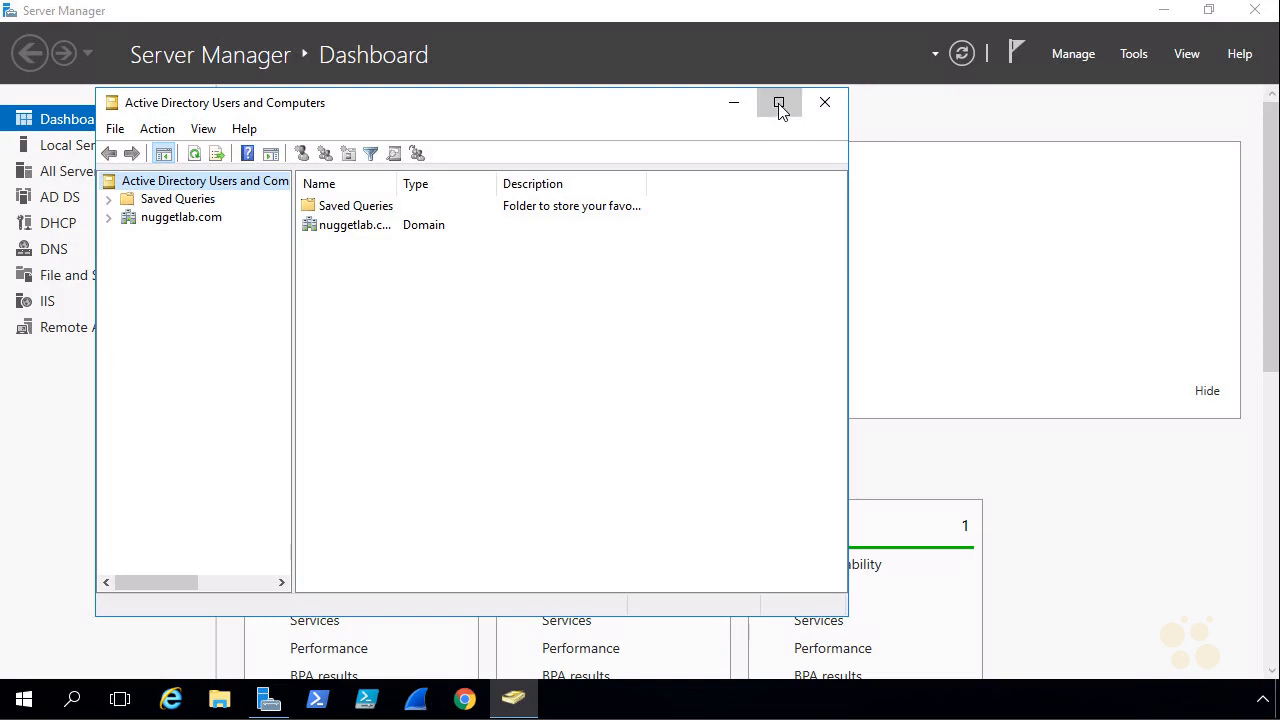
{"action": "left_click", "coordinate": [779, 103]}
{"action": "left_click", "coordinate": [82, 120]}
{"action": "left_click", "coordinate": [13, 121]}
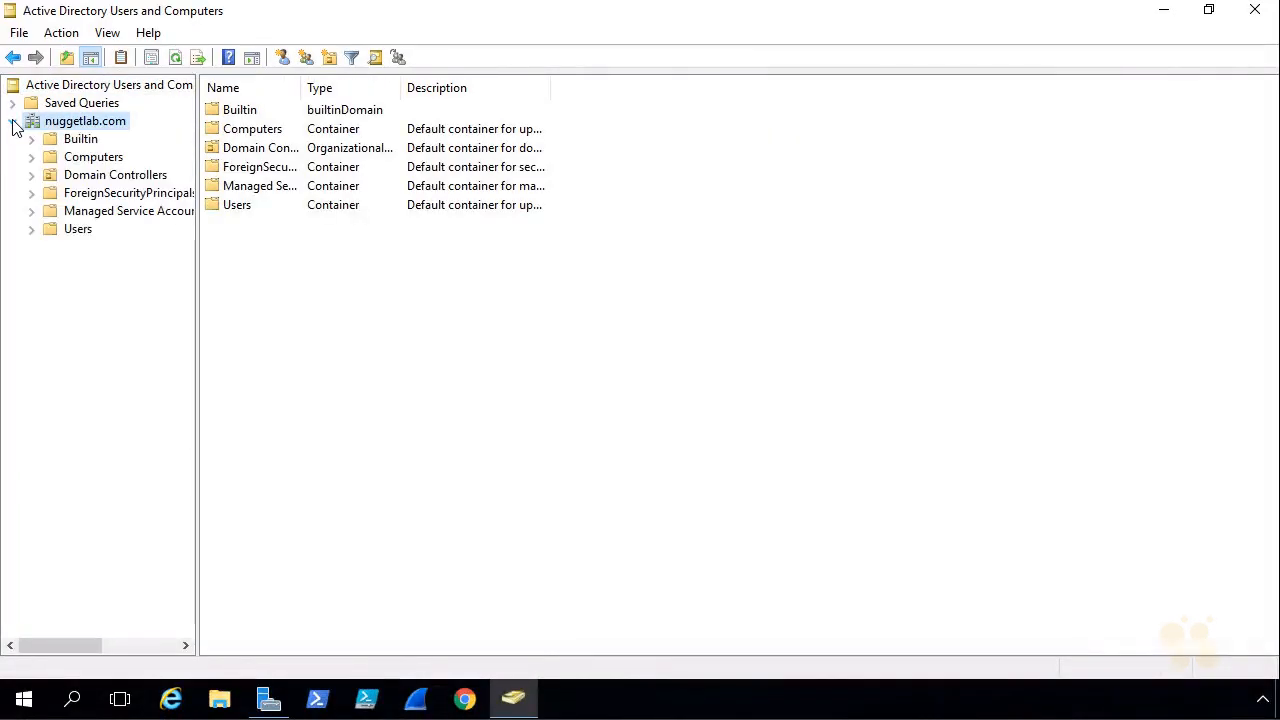
{"action": "left_click", "coordinate": [70, 235]}
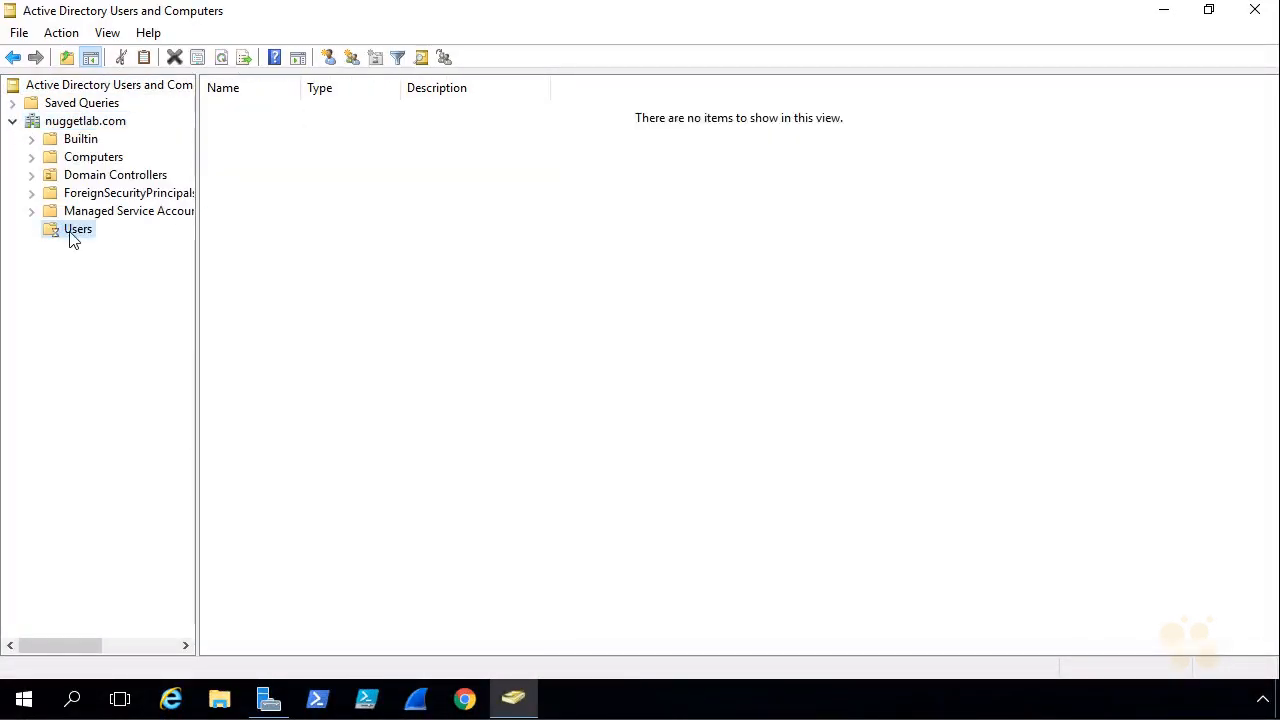
Start a new user in the Users container, fill in the first name and user logon name, and continue to the password settings.
{"action": "left_click", "coordinate": [330, 58]}
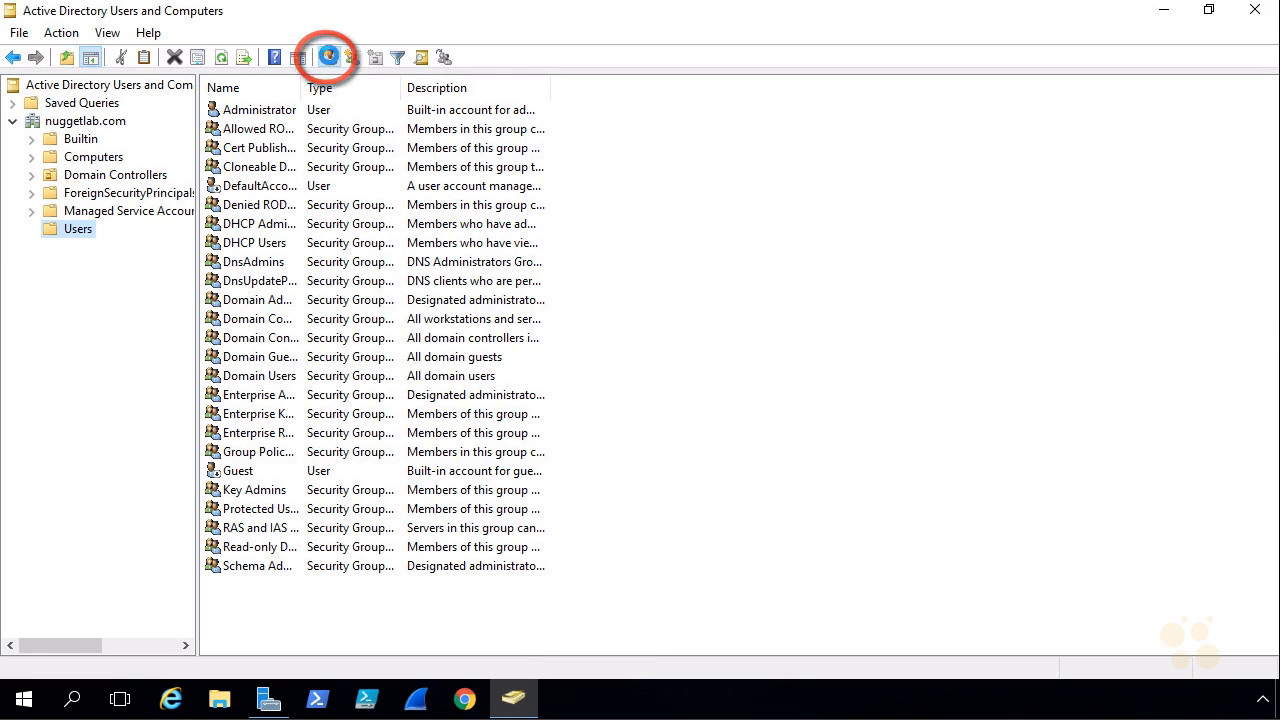
{"action": "type", "text": "Nuggan"}
{"action": "key", "text": "Tab"}
{"action": "key", "text": "Tab"}
{"action": "key", "text": "Tab"}
{"action": "key", "text": "Tab"}
{"action": "type", "text": "nuggan"}
{"action": "left_click", "coordinate": [322, 364]}
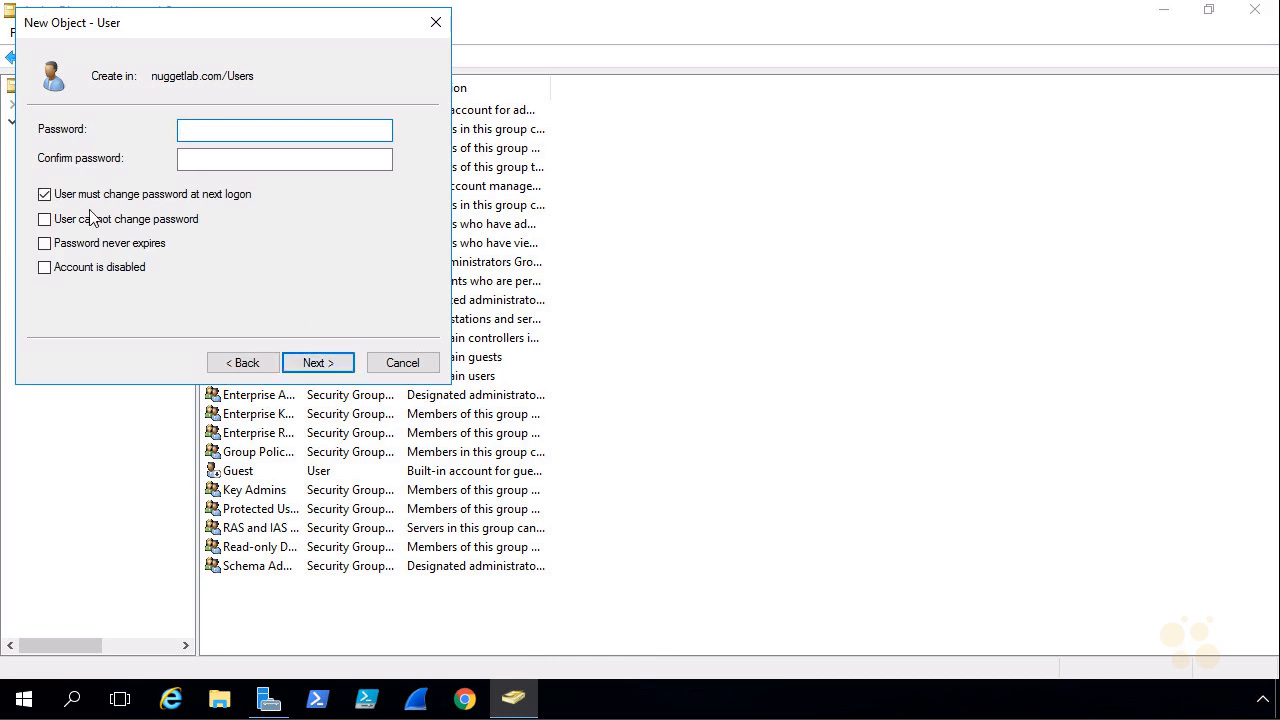
Enter and confirm the account password, set it to never expire without a change at next logon, and finish creating the user.
{"action": "left_click", "coordinate": [44, 195]}
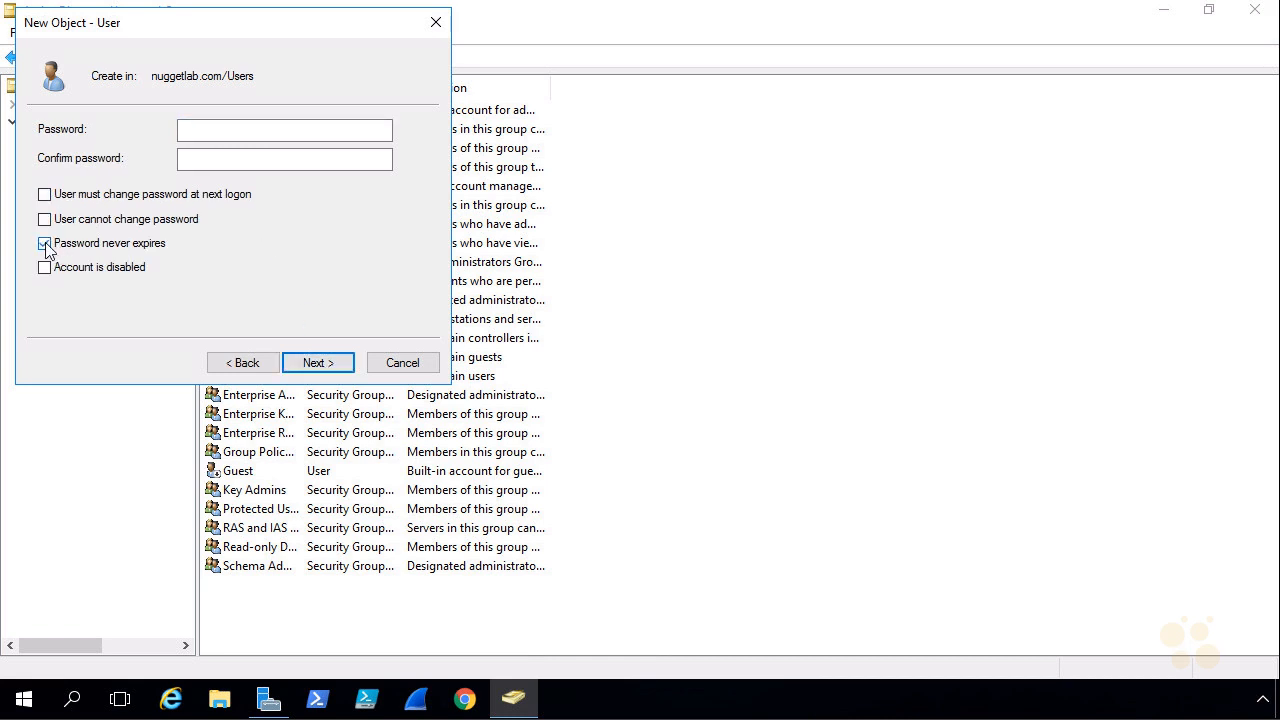
{"action": "left_click", "coordinate": [217, 129]}
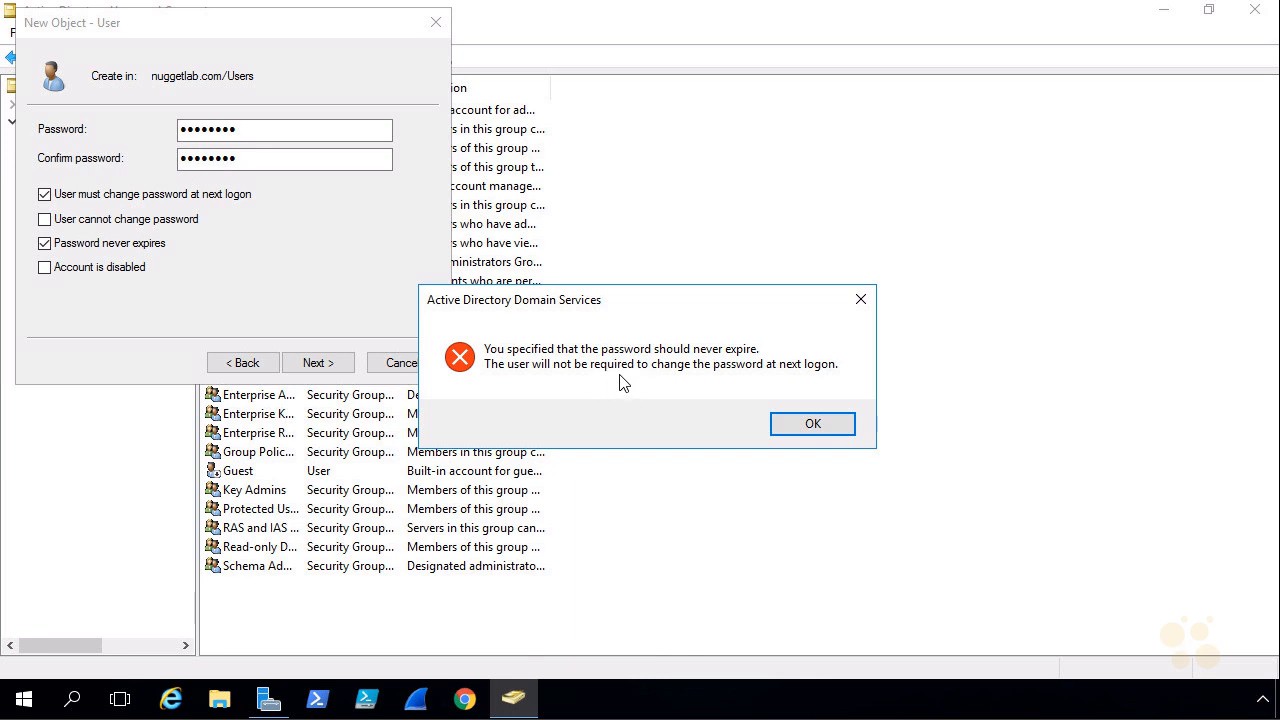
{"action": "left_click", "coordinate": [818, 430]}
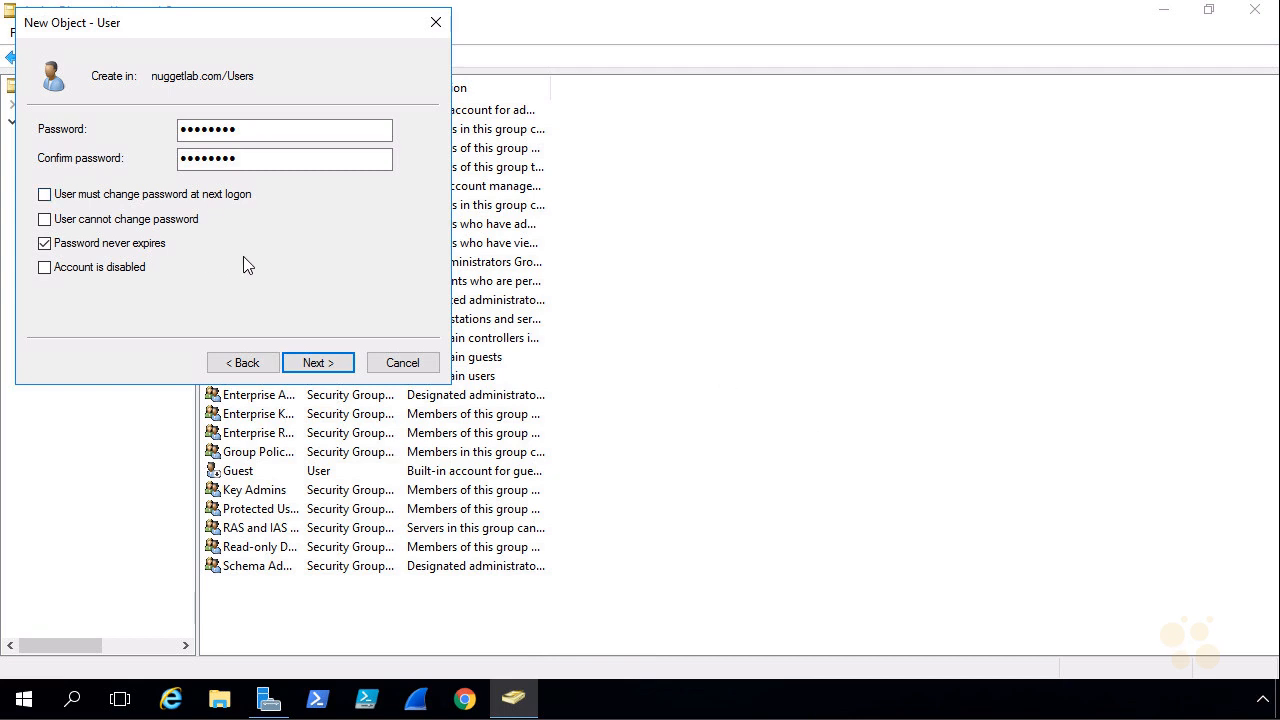
{"action": "left_click", "coordinate": [329, 366]}
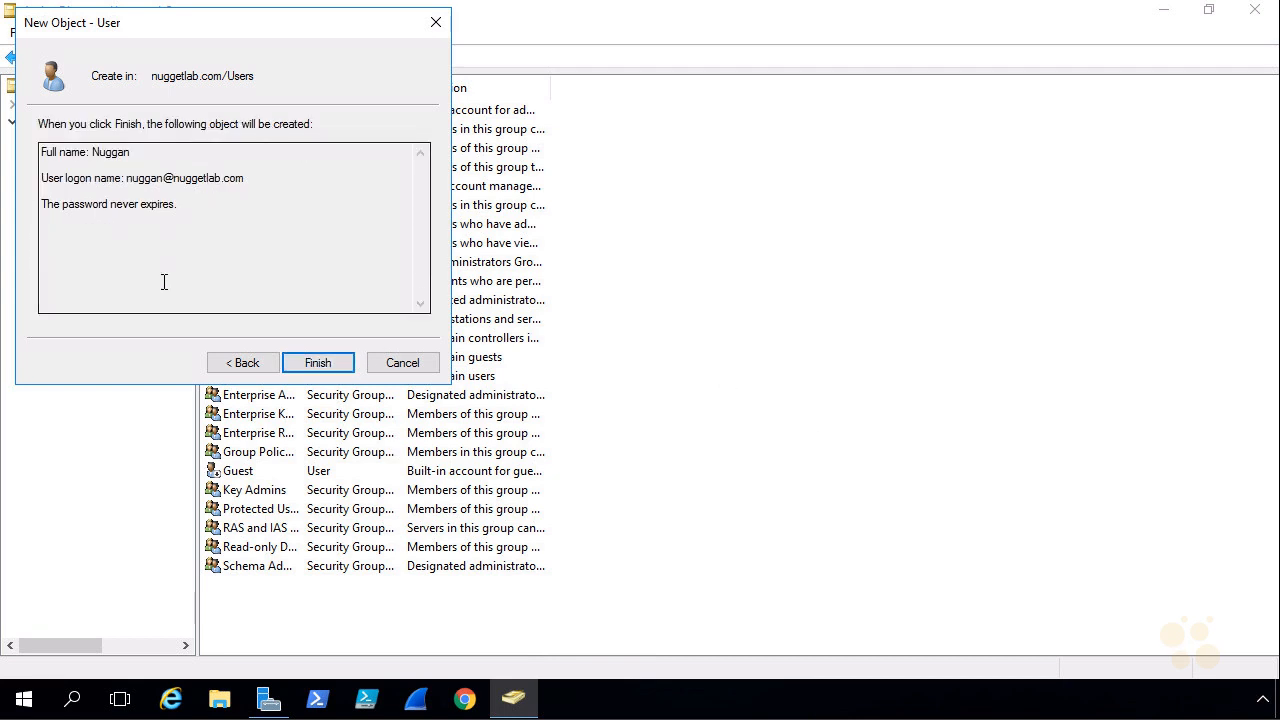
{"action": "left_click", "coordinate": [312, 370]}
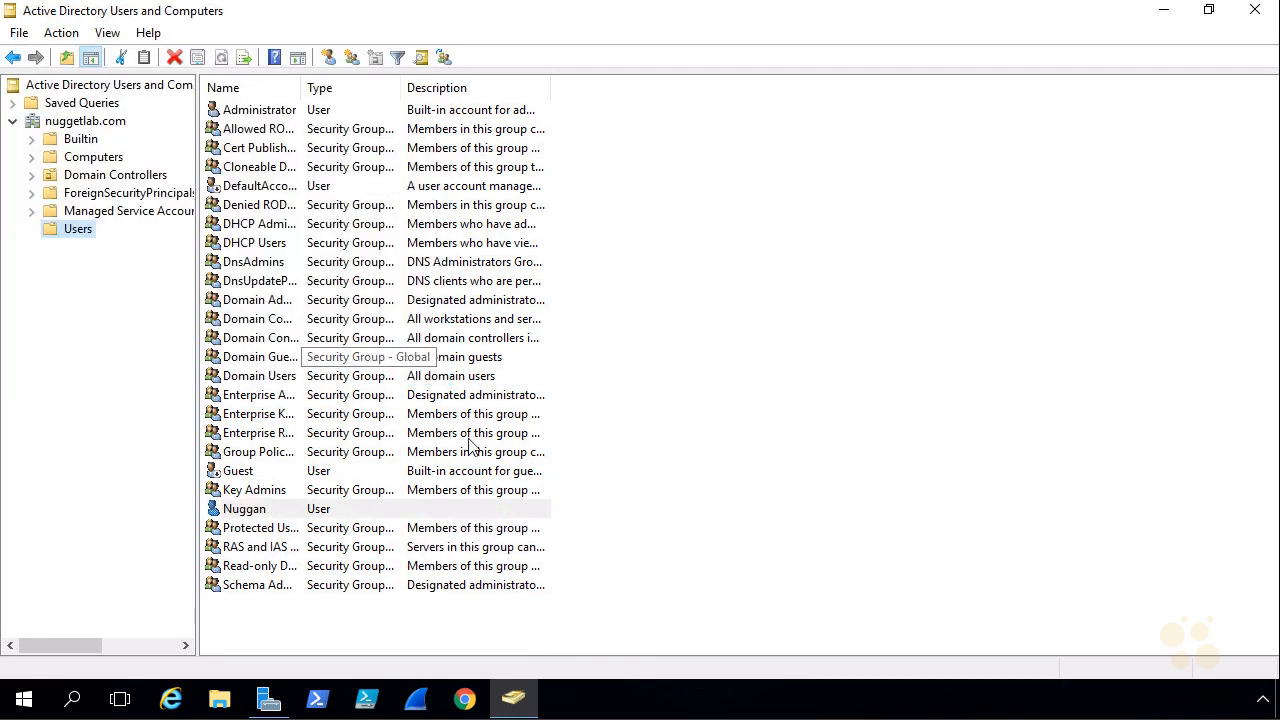
{"action": "left_click", "coordinate": [245, 512]}
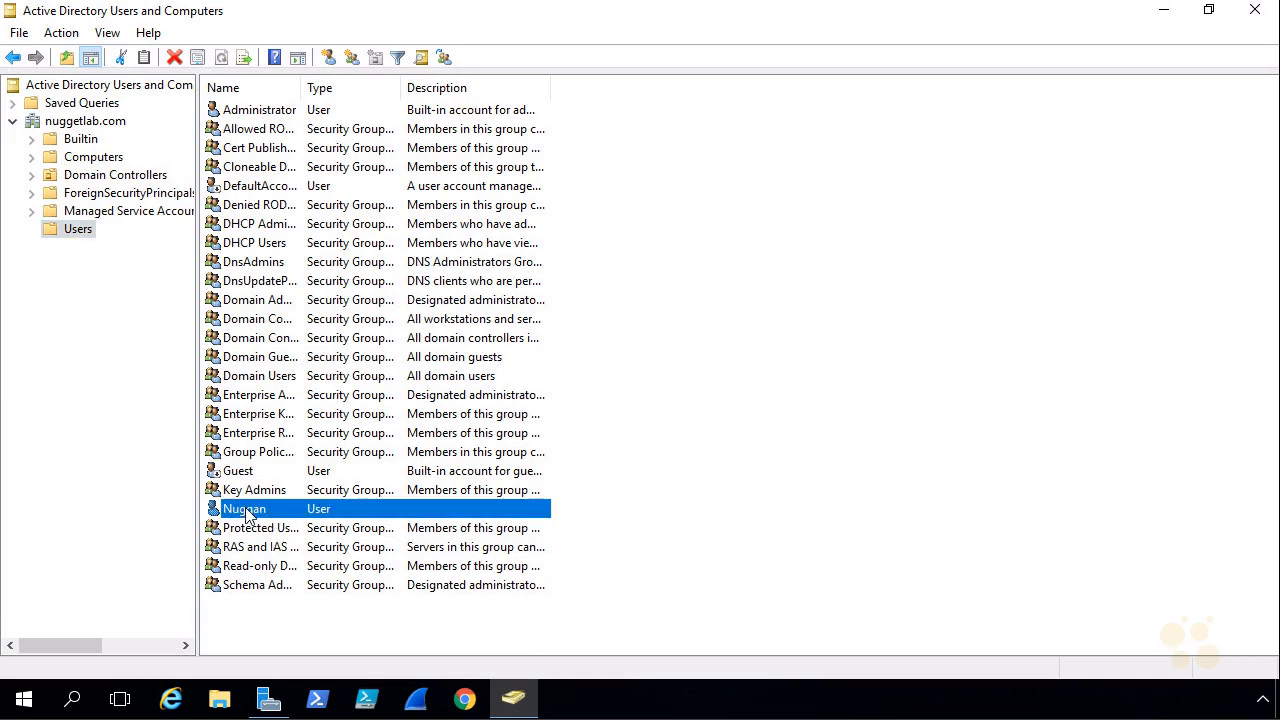
Minimize the open windows, launch the vSphere Web Client in Chrome, and proceed past the certificate warning to vcsa.nuggetlab.com.
{"action": "left_click", "coordinate": [1166, 14]}
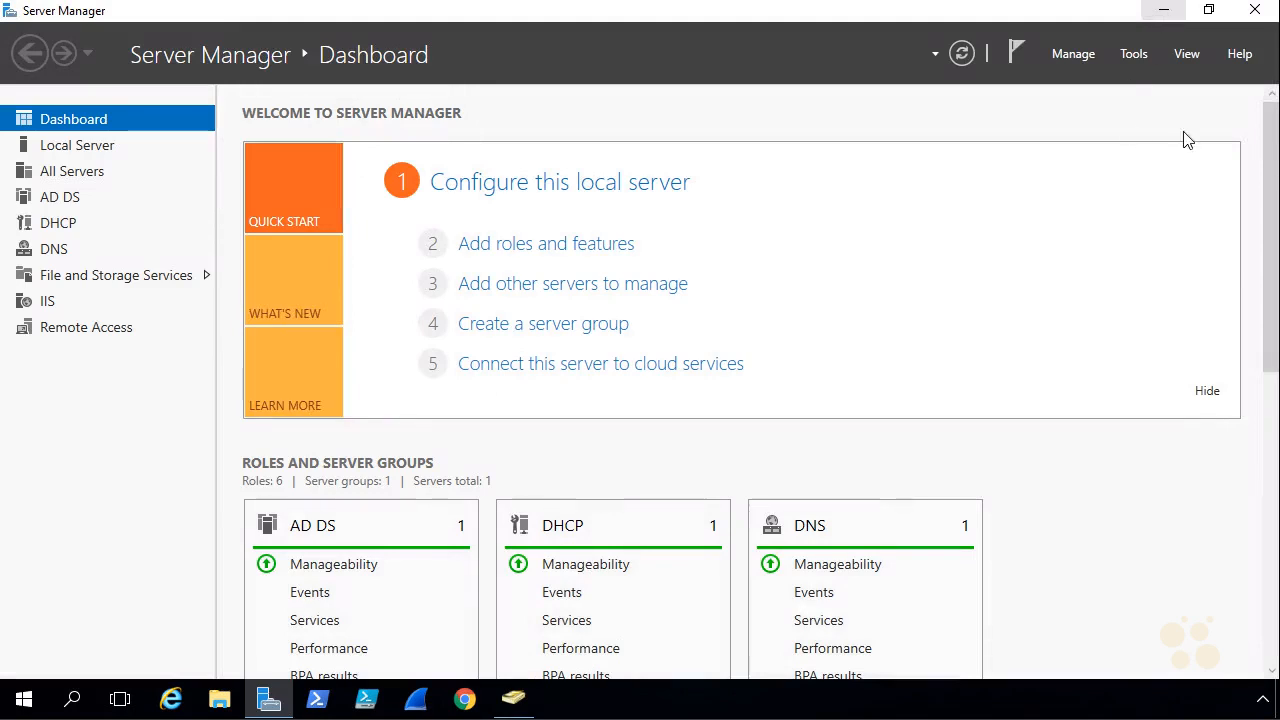
{"action": "left_click", "coordinate": [1165, 15]}
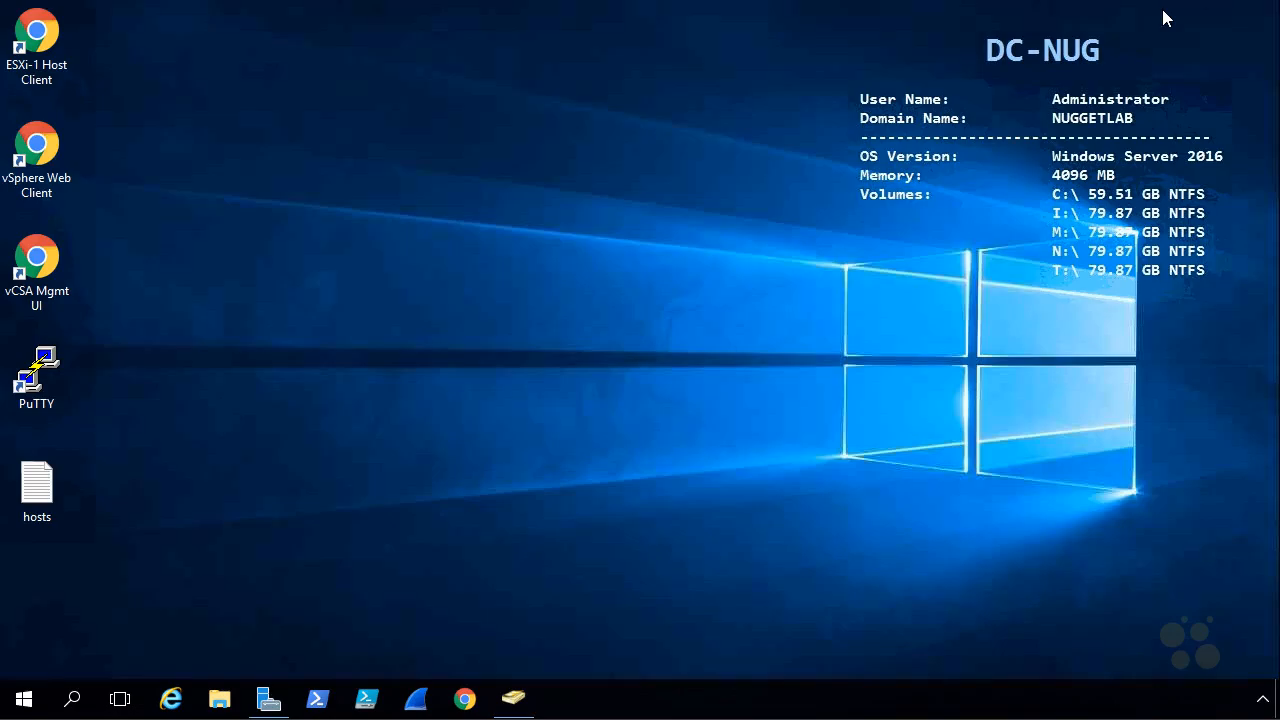
{"action": "double_click", "coordinate": [44, 150]}
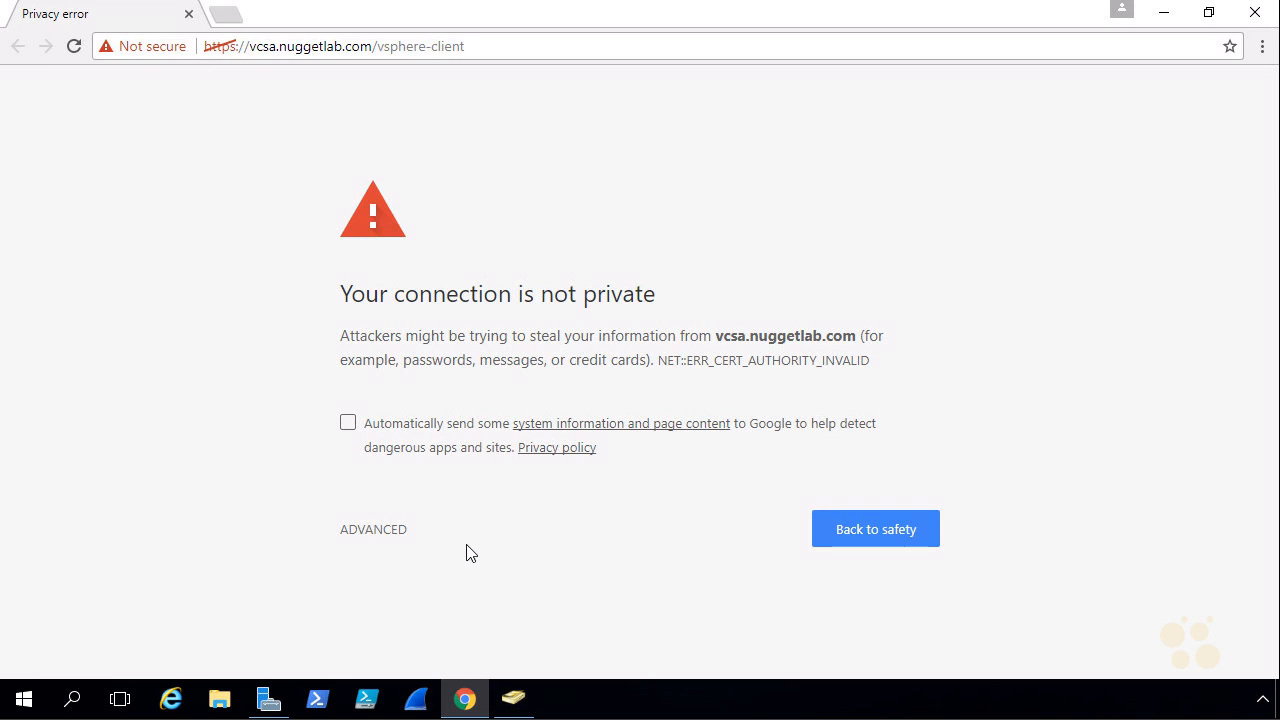
{"action": "left_click", "coordinate": [390, 534]}
{"action": "scroll", "coordinate": [750, 390], "scroll_direction": "down", "scroll_amount": 1}
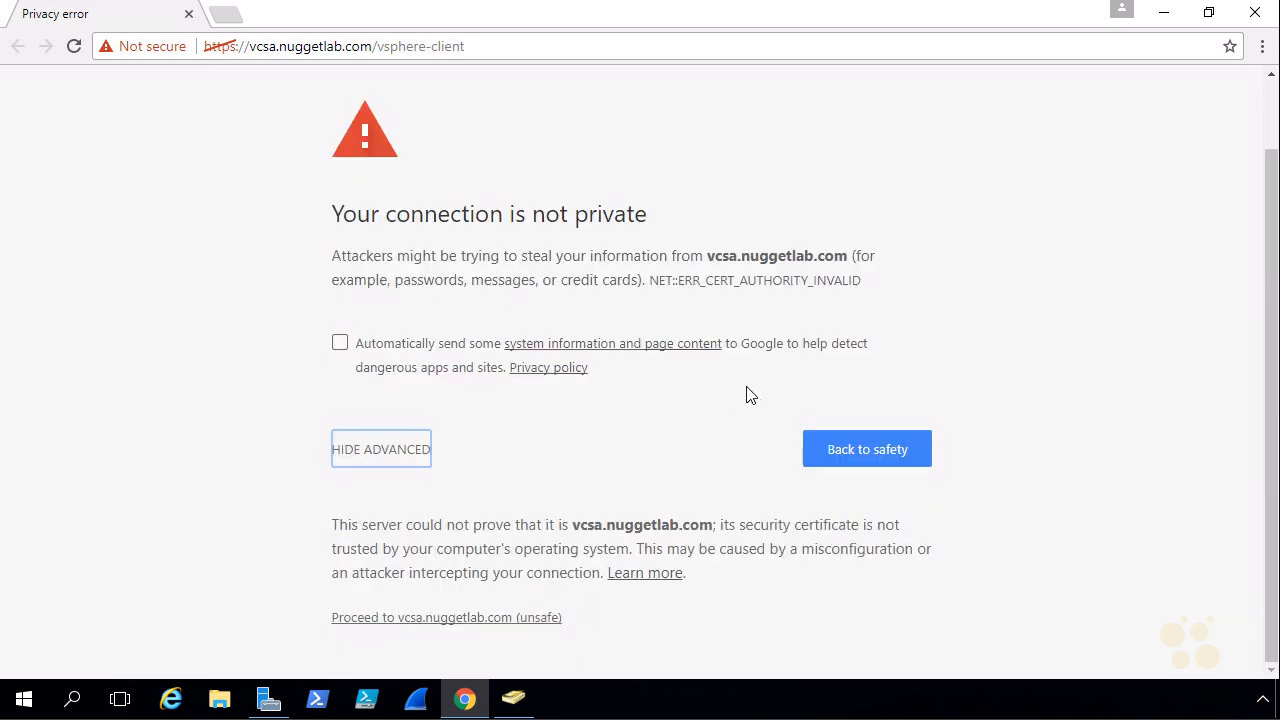
{"action": "left_click", "coordinate": [505, 620]}
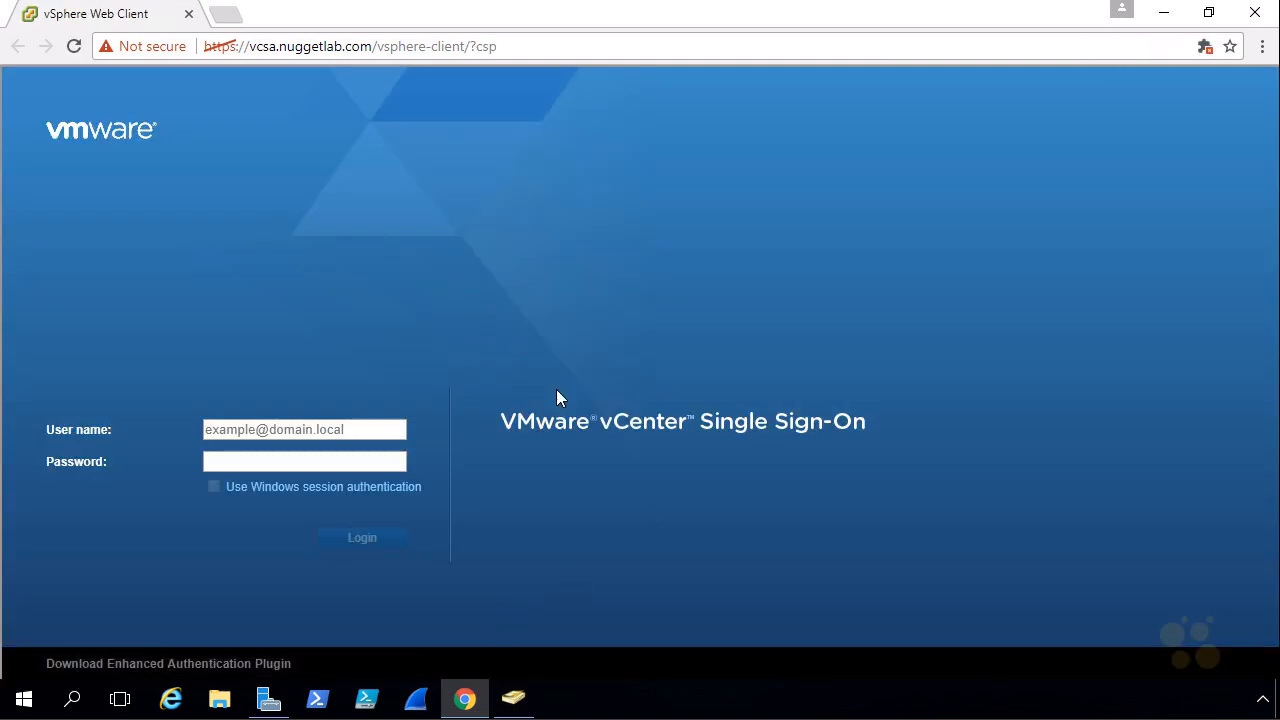
Sign in with the vsphere.local administrator account and its password, and log out of that session.
{"action": "left_click", "coordinate": [321, 432]}
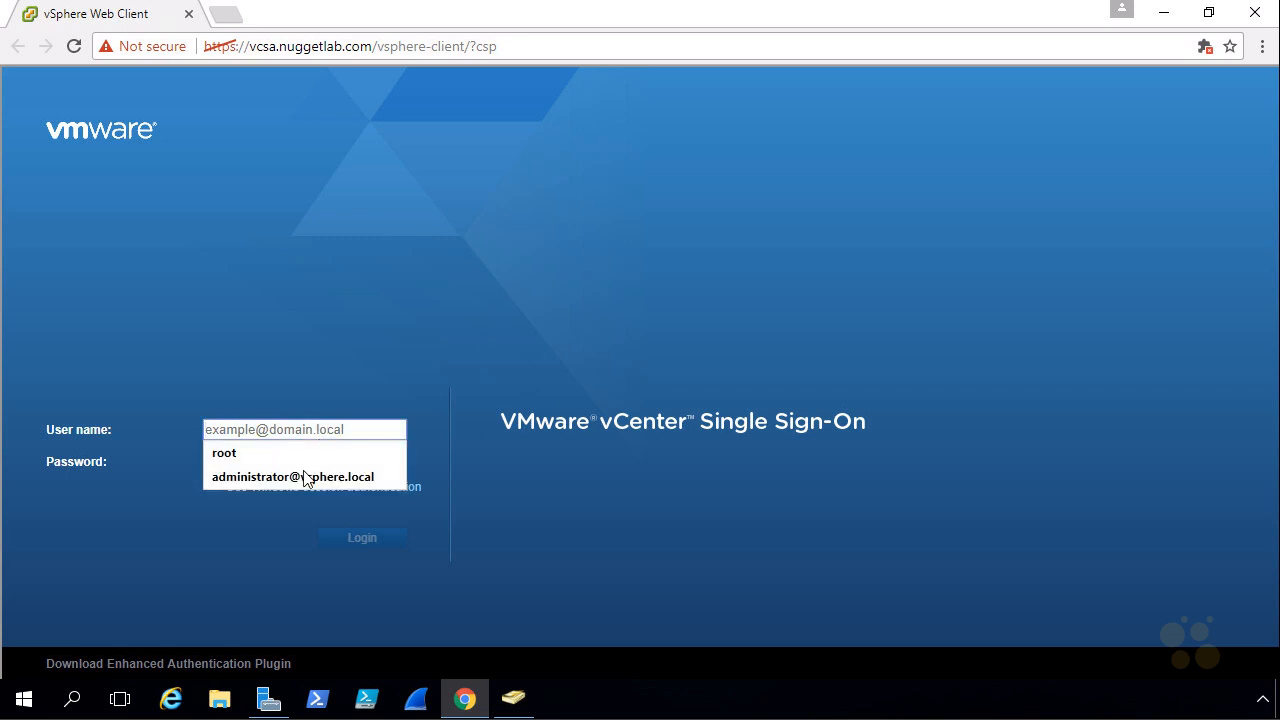
{"action": "left_click", "coordinate": [305, 477]}
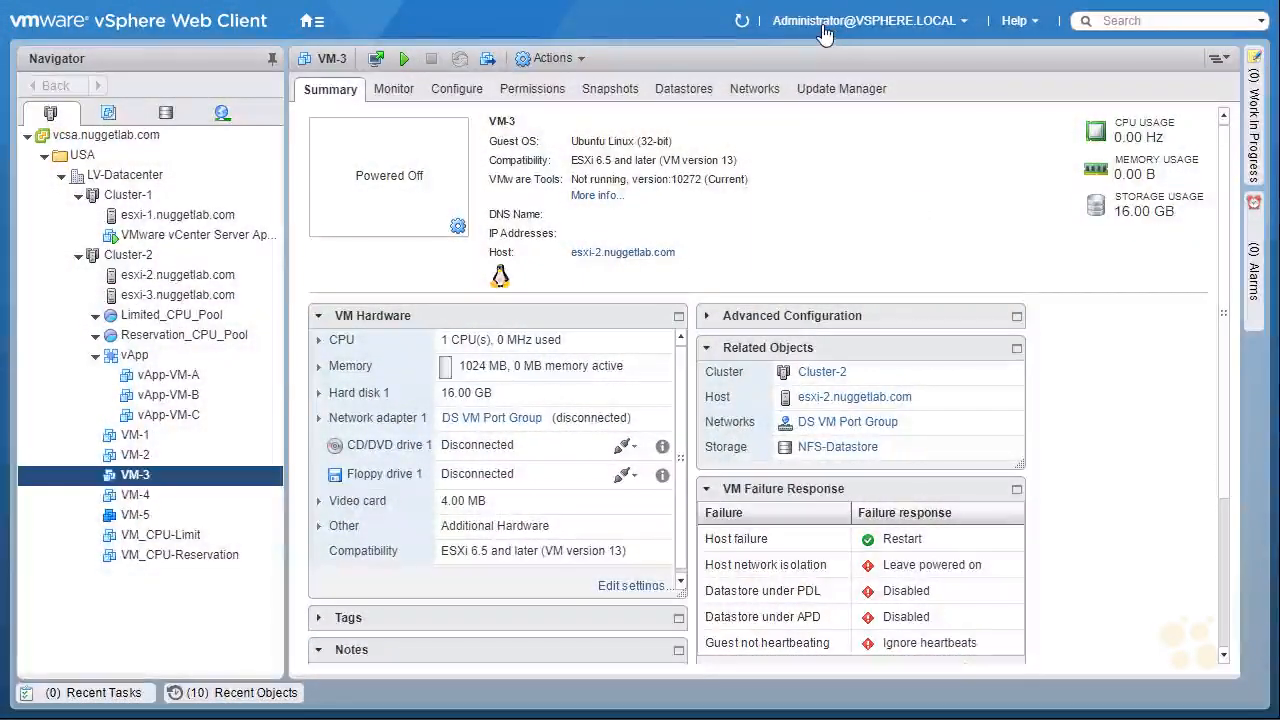
{"action": "left_click", "coordinate": [945, 28]}
{"action": "left_click", "coordinate": [825, 136]}
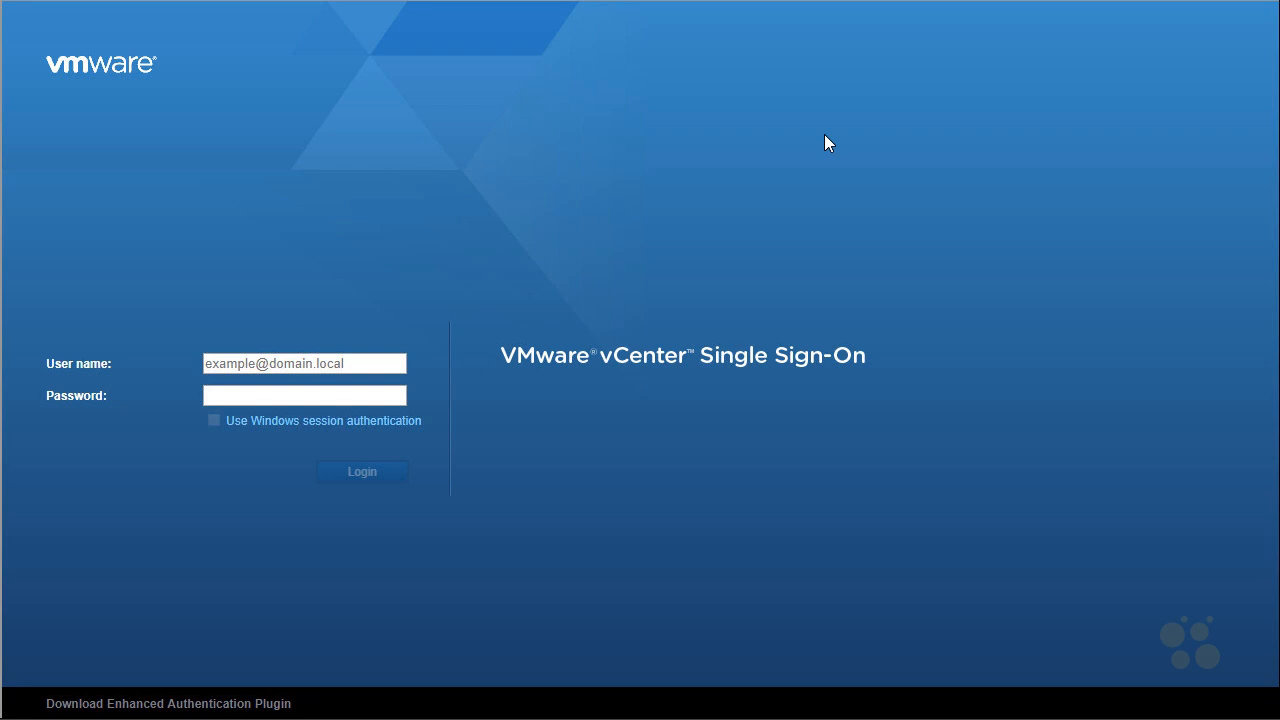
Sign in to vCenter Single Sign-On with the nuggetlab.com domain administrator's user name and password.
{"action": "left_click", "coordinate": [336, 360]}
{"action": "key", "text": "Tab"}
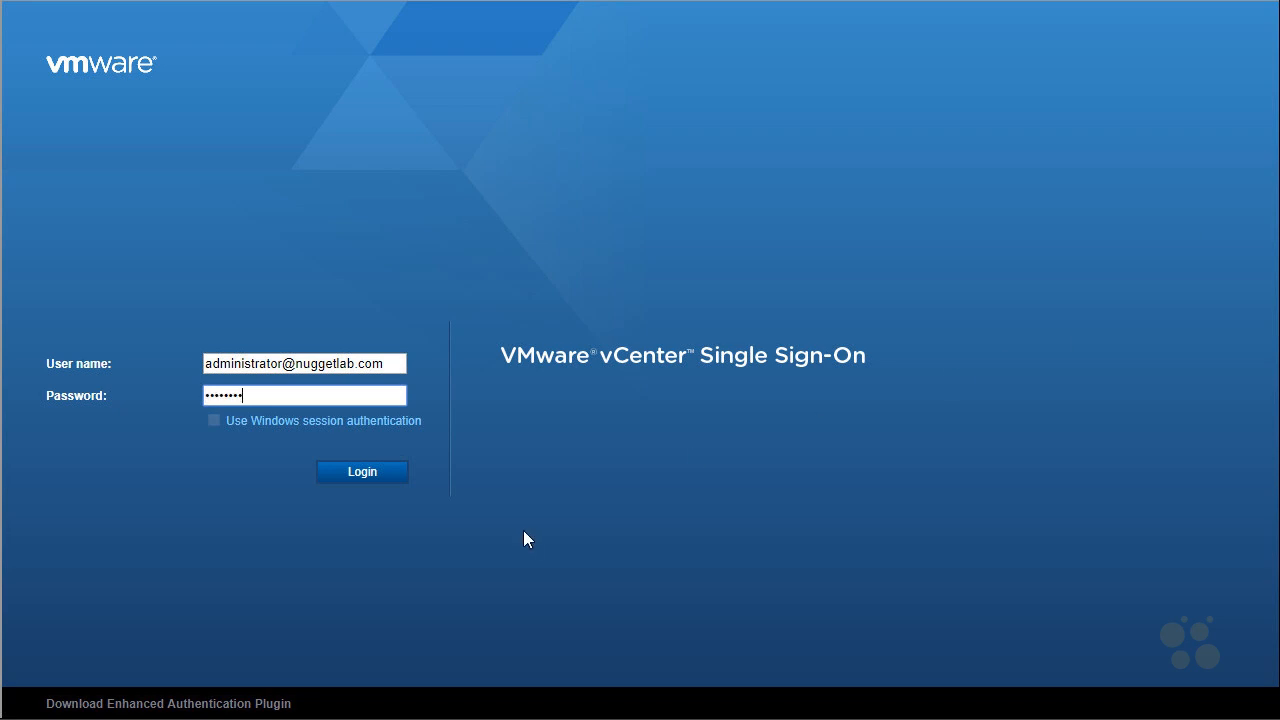
{"action": "left_click", "coordinate": [383, 474]}
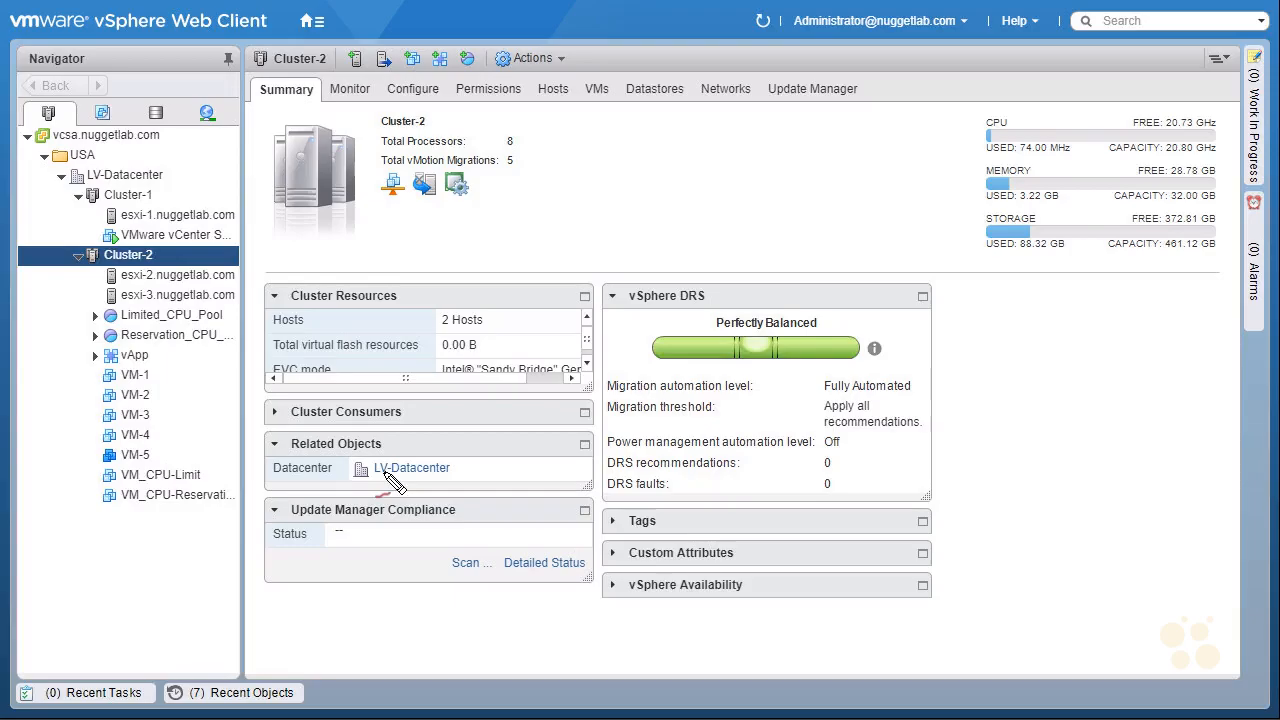
{"action": "mouse_move", "coordinate": [813, 42]}
{"action": "left_mouse_down"}
{"action": "mouse_move", "coordinate": [862, 41]}
{"action": "mouse_move", "coordinate": [872, 3]}
{"action": "mouse_move", "coordinate": [847, 45]}
{"action": "left_mouse_up"}
{"action": "left_click_drag", "start_coordinate": [772, 76], "coordinate": [818, 44]}
{"action": "left_click_drag", "start_coordinate": [781, 51], "coordinate": [818, 44]}
{"action": "left_click_drag", "start_coordinate": [818, 44], "coordinate": [808, 66]}
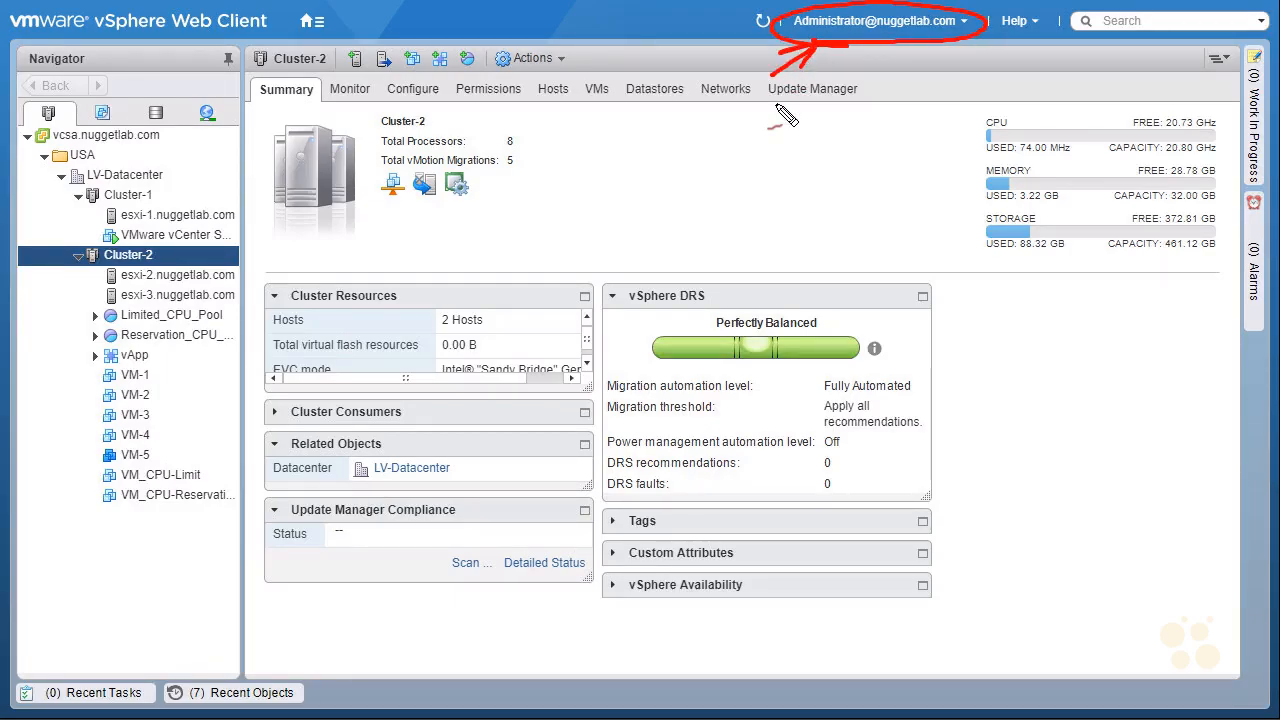
{"action": "key", "text": "Escape"}
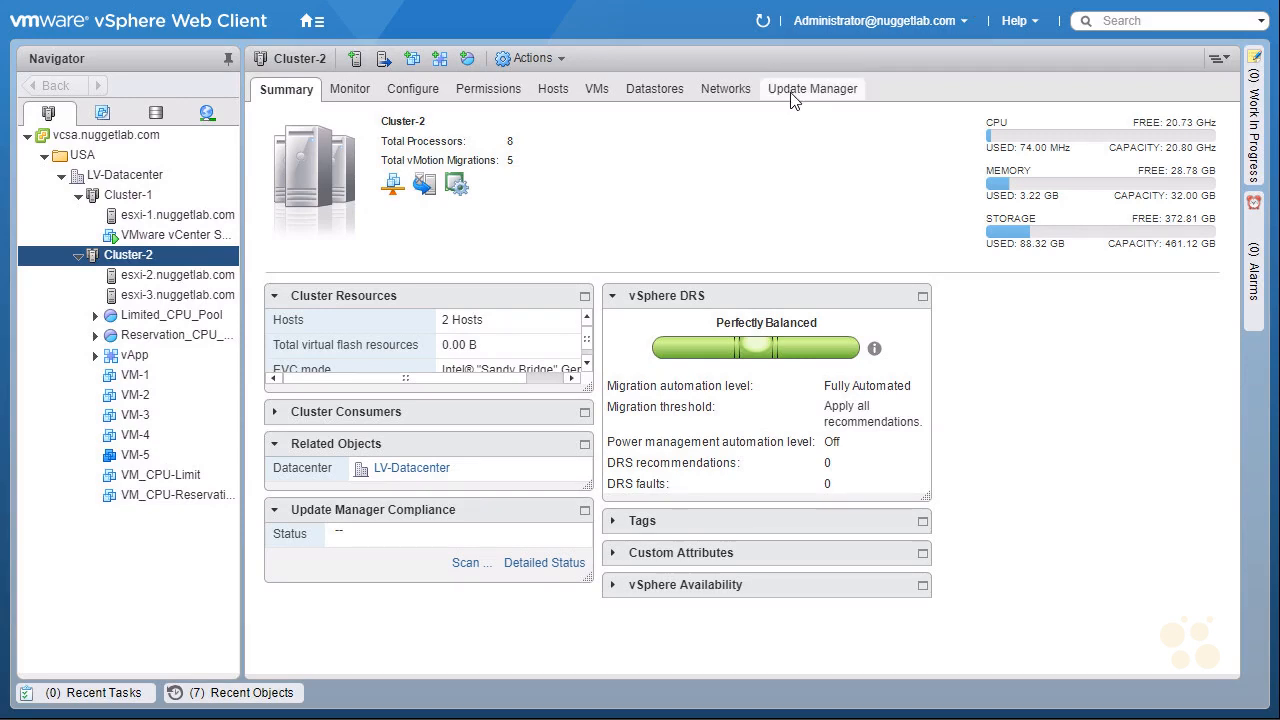
Go to the Home page and open the Roles list in the Administration area.
{"action": "left_click", "coordinate": [313, 24]}
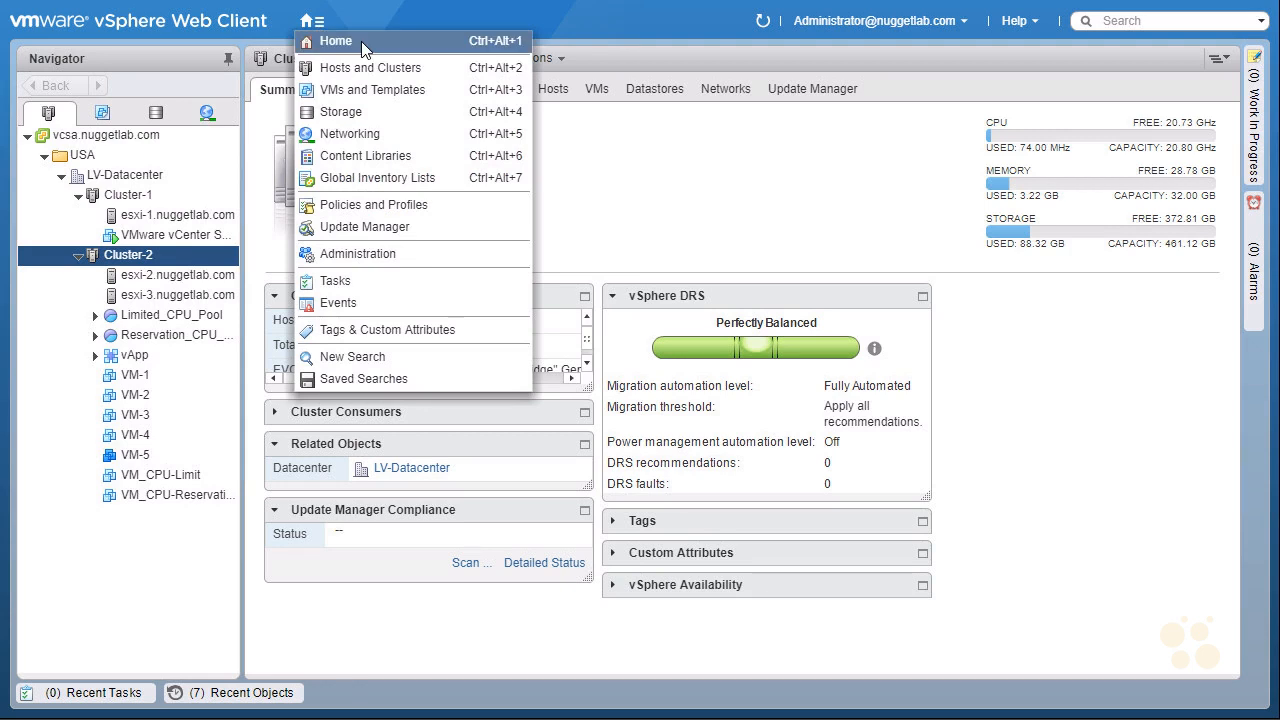
{"action": "left_click", "coordinate": [361, 41]}
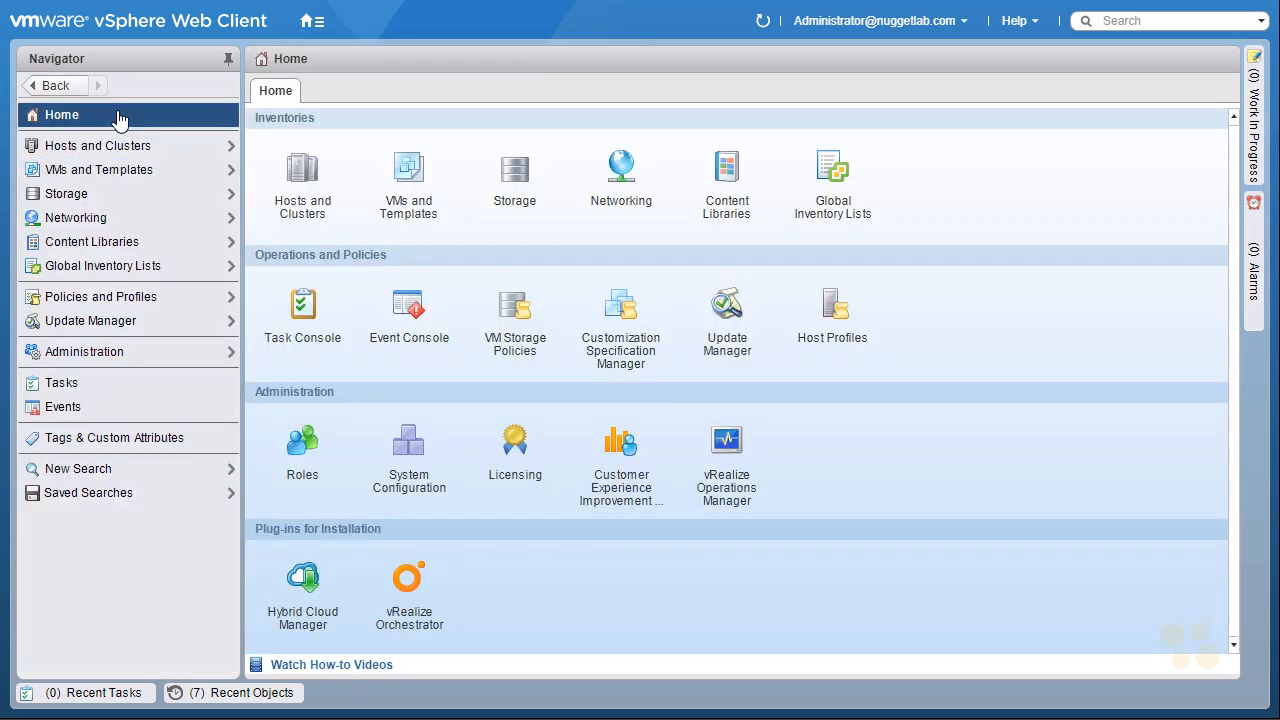
{"action": "left_click", "coordinate": [139, 358]}
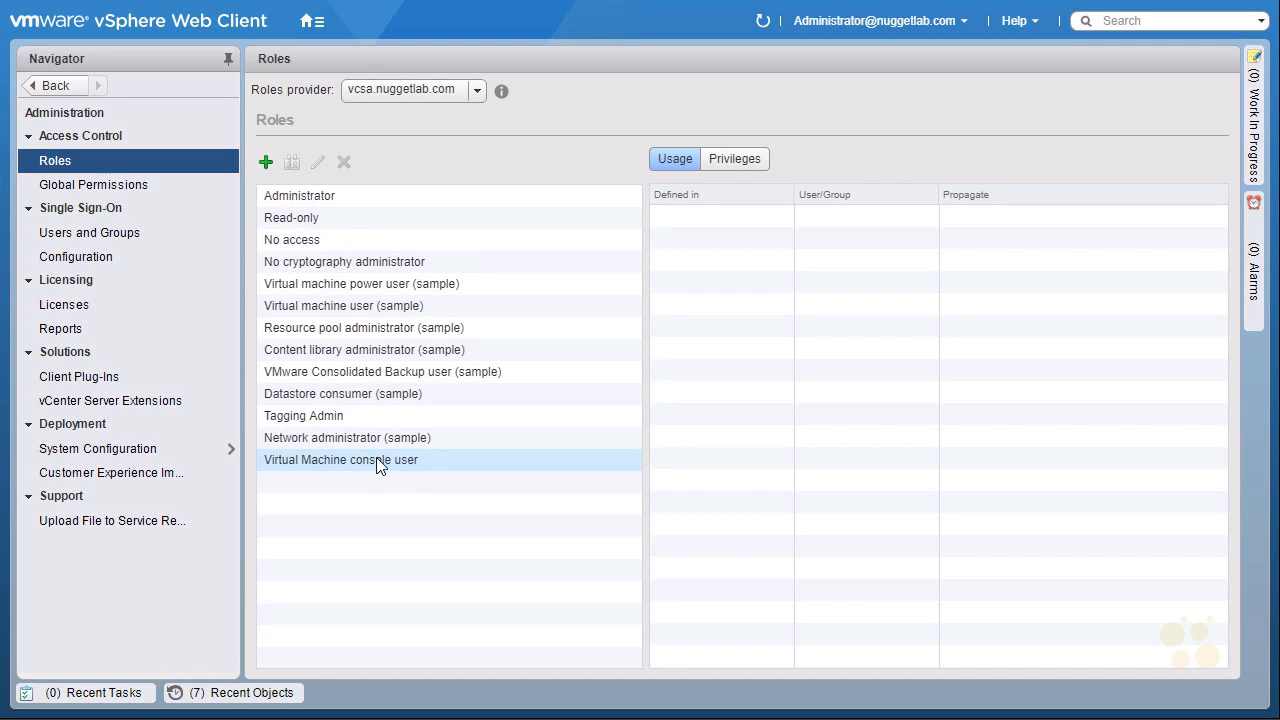
{"action": "left_click", "coordinate": [266, 165]}
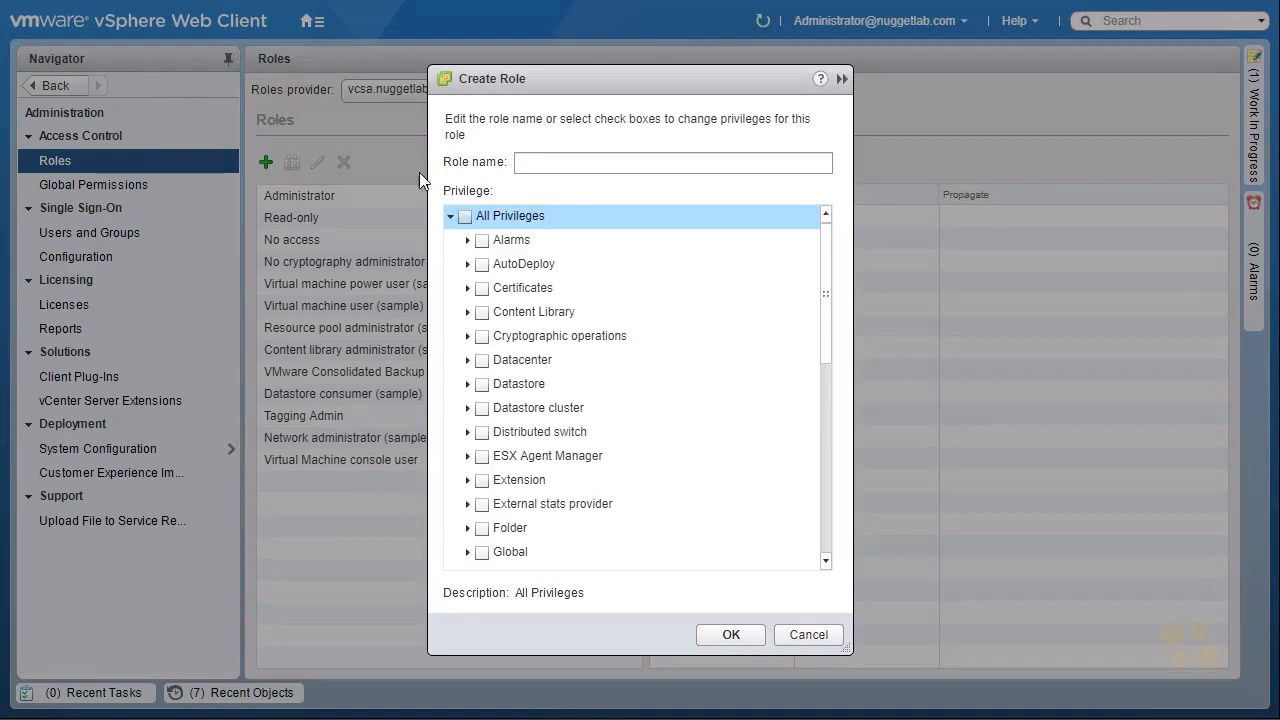
{"action": "left_click", "coordinate": [579, 161]}
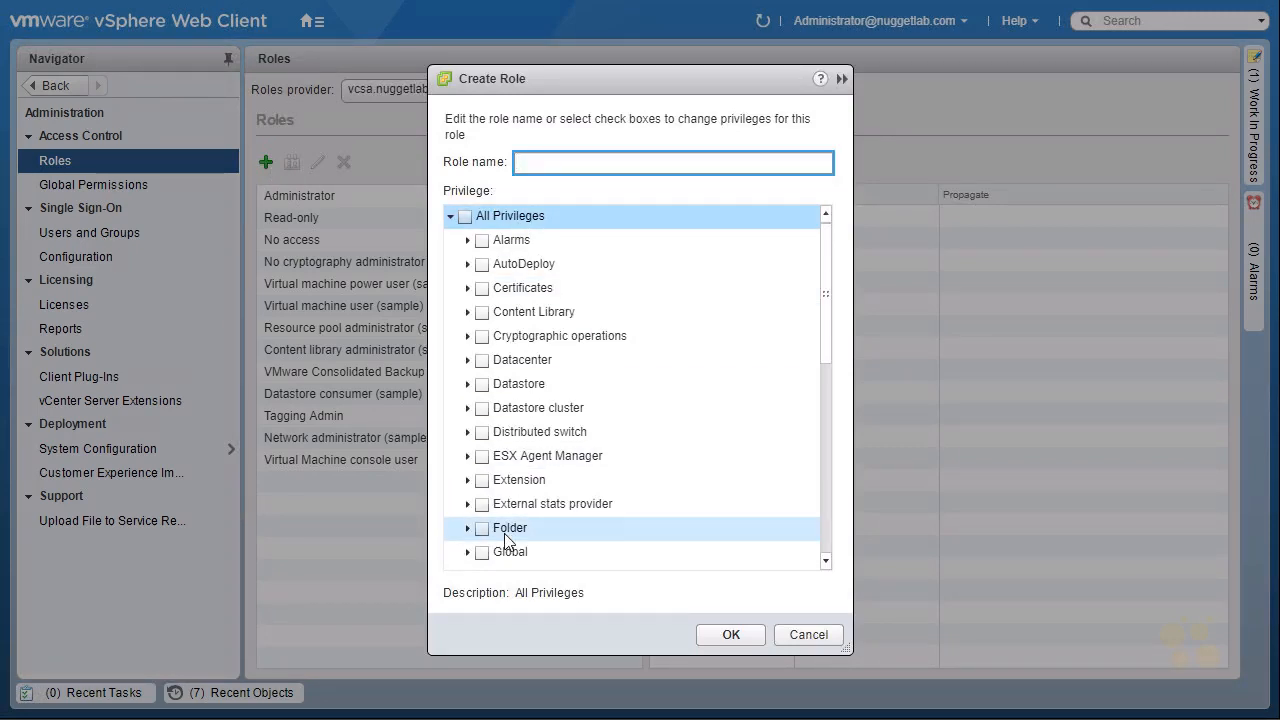
{"action": "left_click", "coordinate": [808, 634]}
Review where the Administrator role is used and which privileges it includes.
{"action": "left_click", "coordinate": [330, 217]}
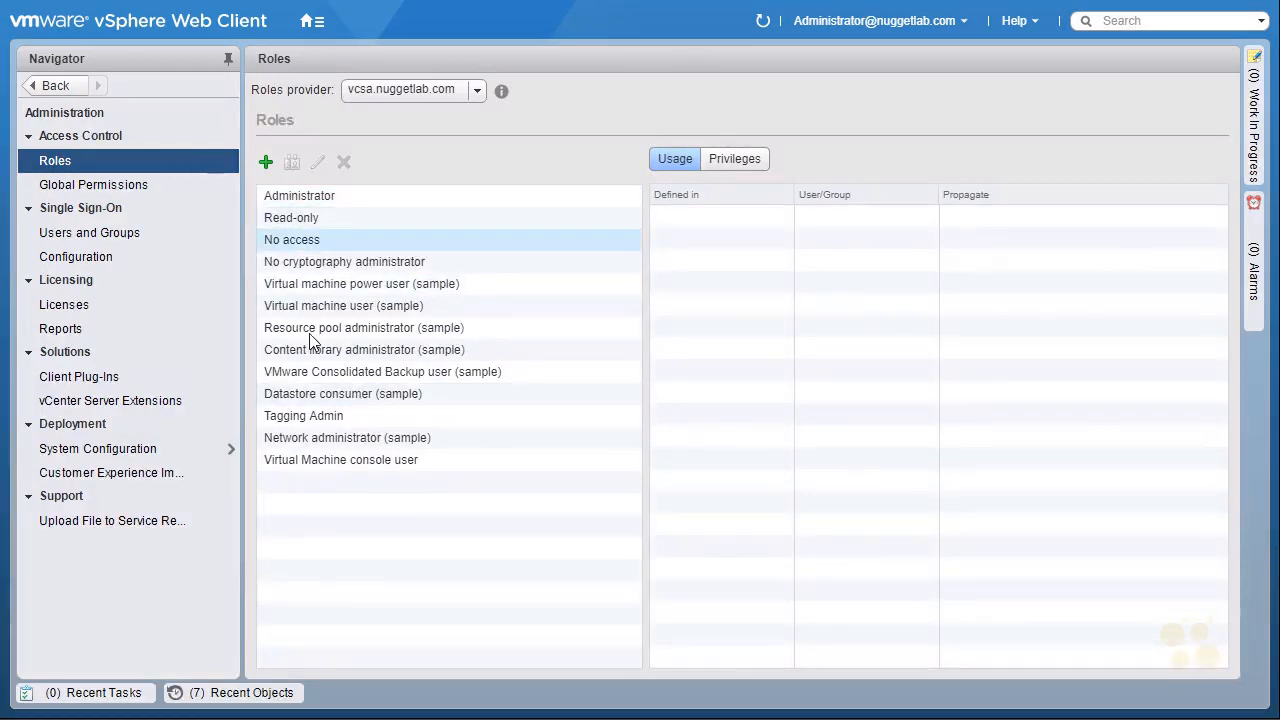
{"action": "left_click", "coordinate": [337, 193]}
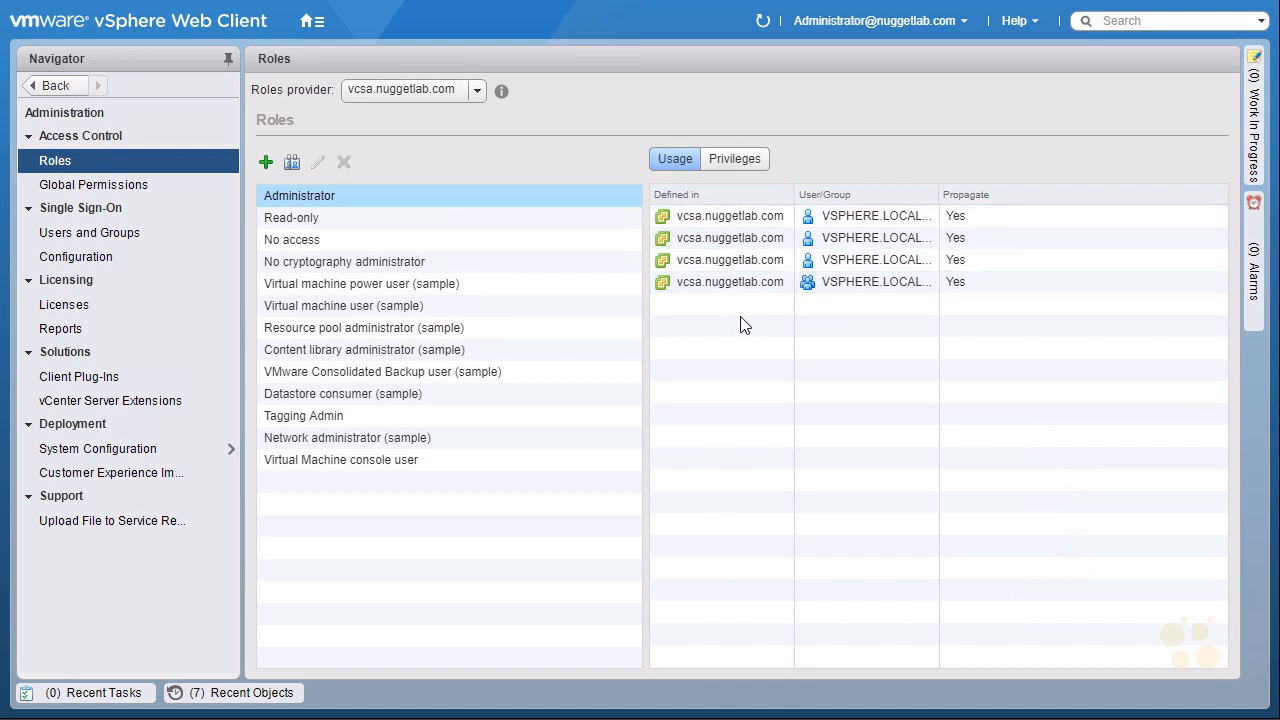
{"action": "left_click", "coordinate": [739, 160]}
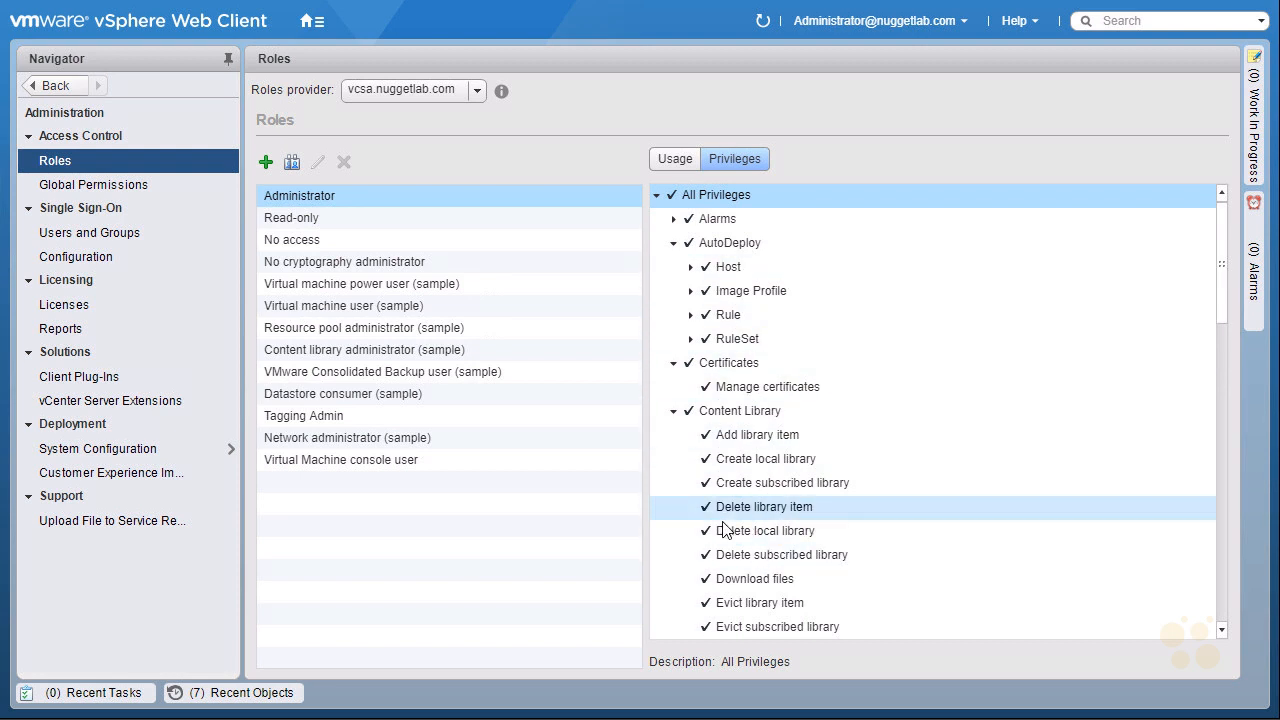
Examine the privileges of the No cryptography administrator role, expanding the Host category and its Inventory privileges.
{"action": "left_click", "coordinate": [391, 268]}
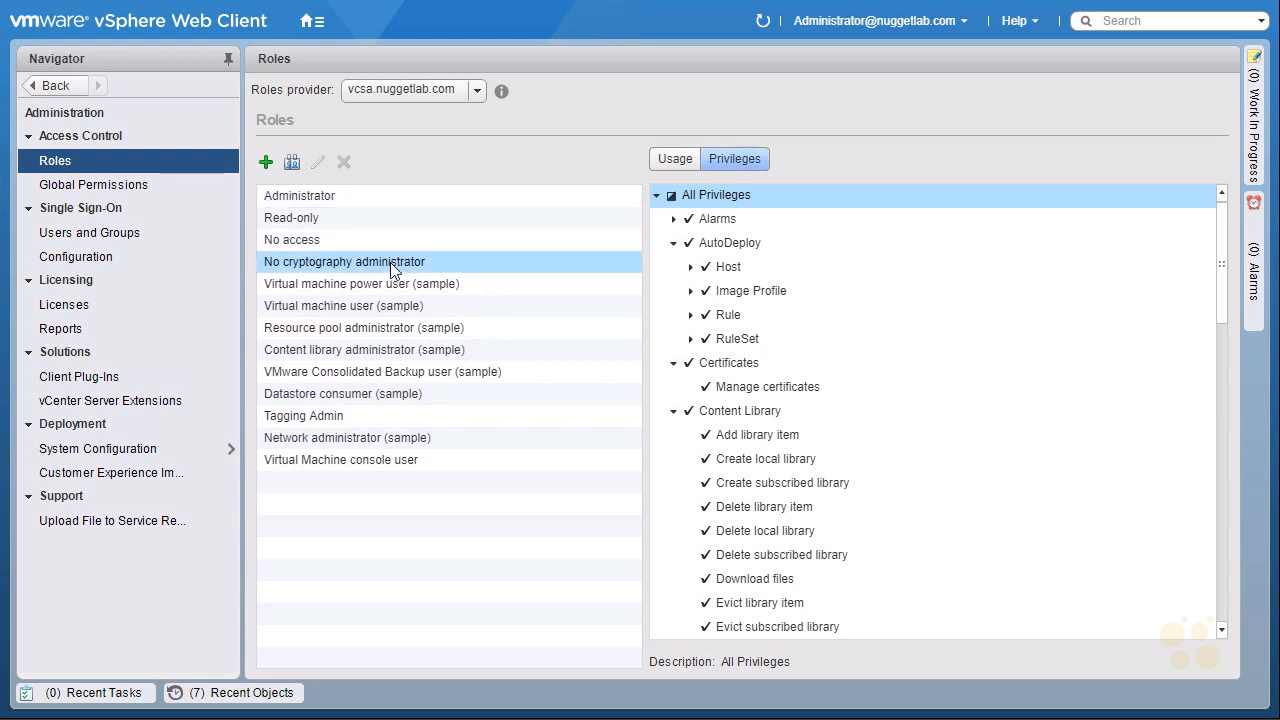
{"action": "left_click", "coordinate": [657, 195]}
{"action": "scroll", "coordinate": [1227, 406], "scroll_direction": "down", "scroll_amount": 3}
{"action": "scroll", "coordinate": [1227, 406], "scroll_direction": "down", "scroll_amount": 10}
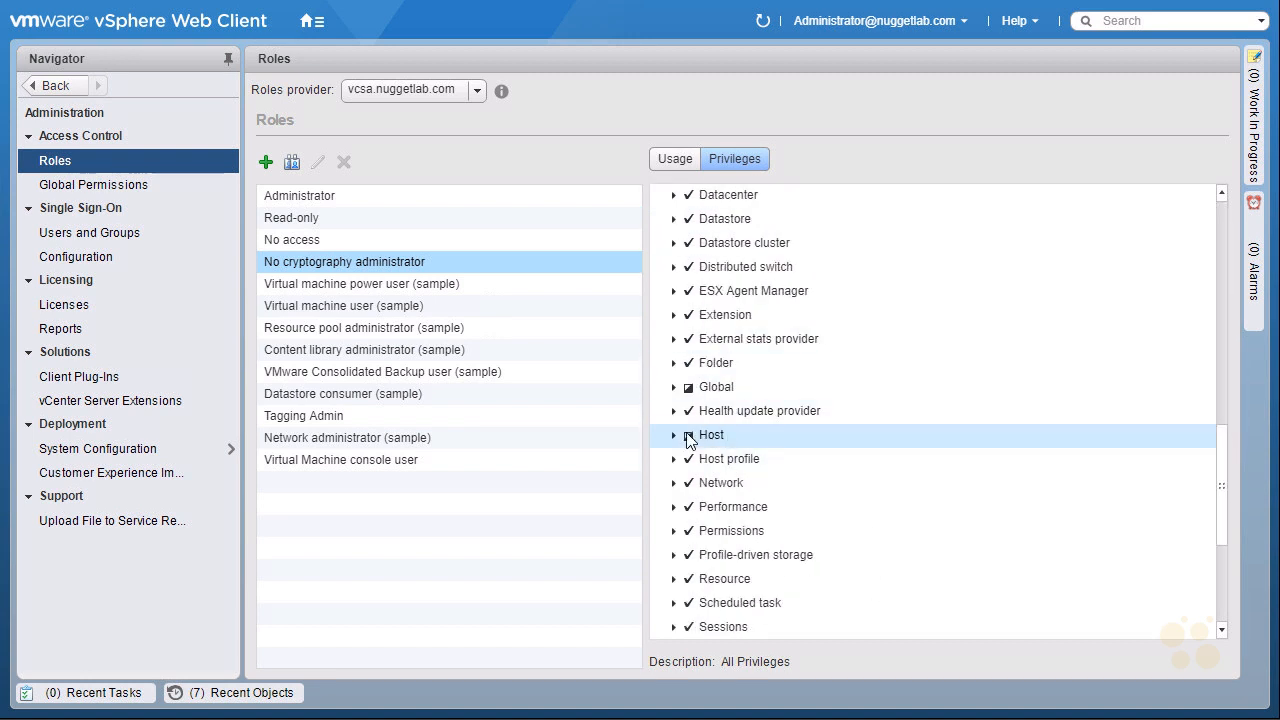
{"action": "left_click", "coordinate": [673, 436]}
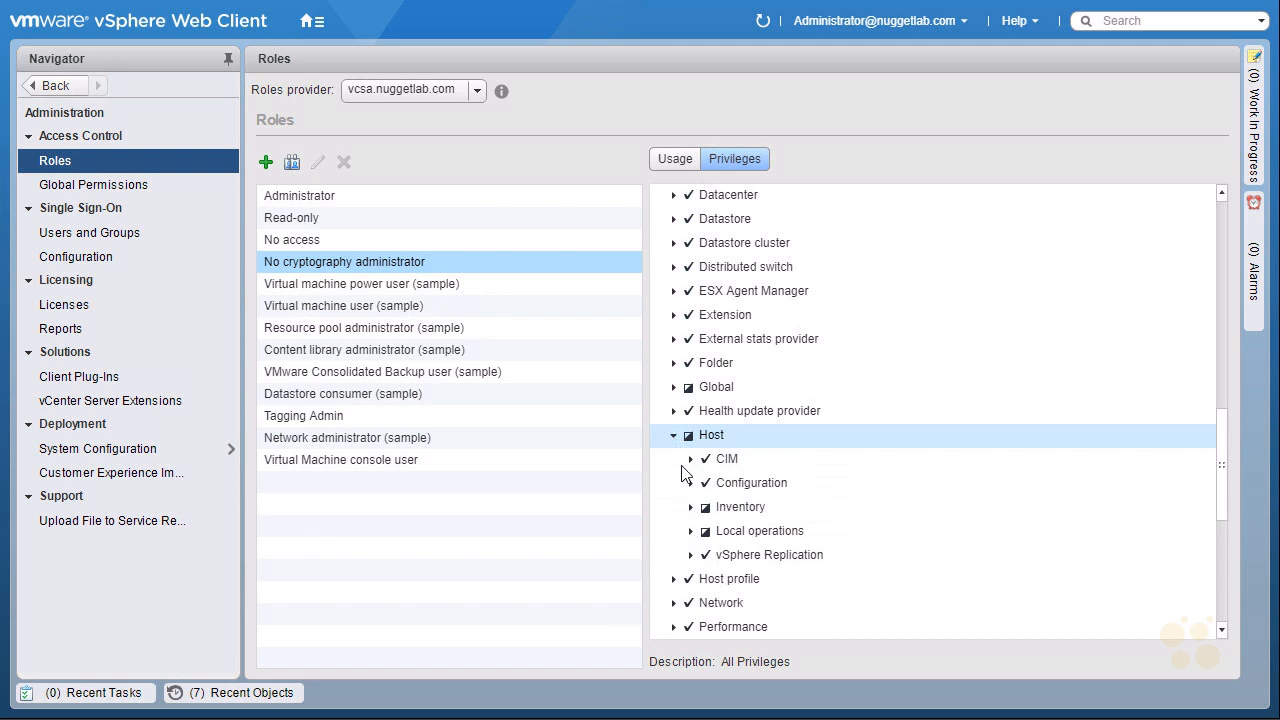
{"action": "left_click", "coordinate": [689, 510]}
{"action": "scroll", "coordinate": [780, 380], "scroll_direction": "down", "scroll_amount": 3}
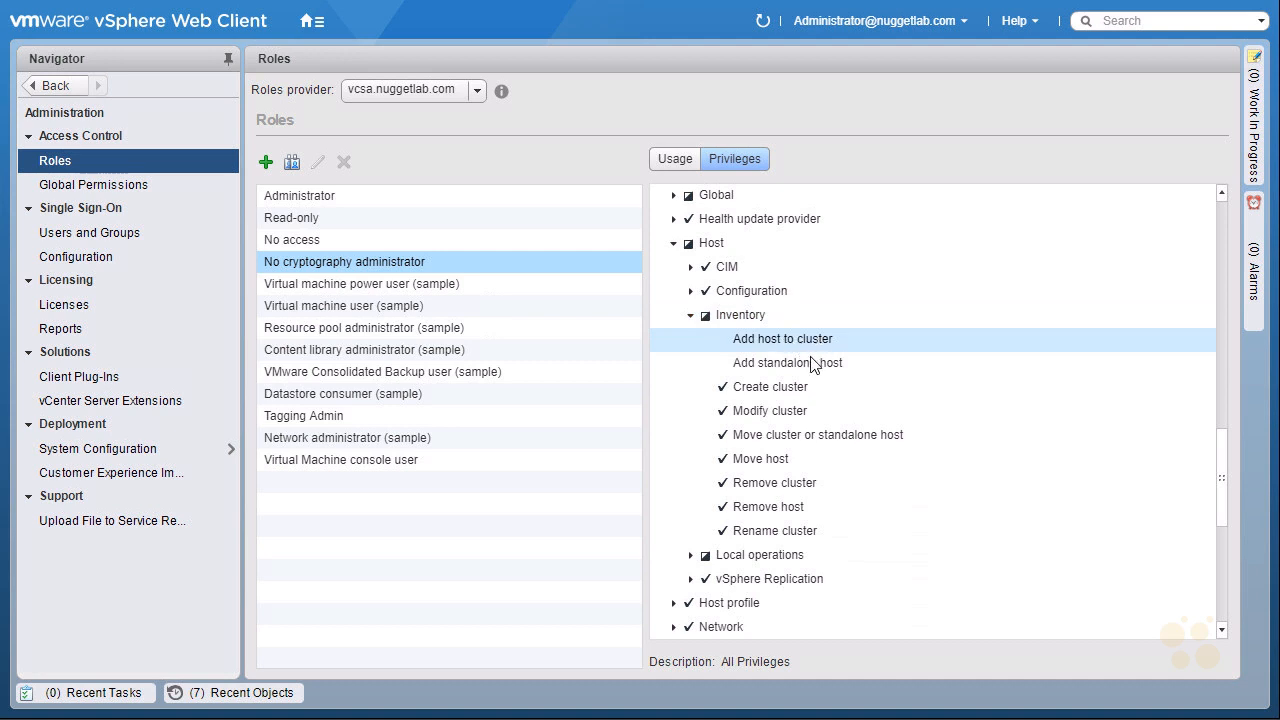
Examine the Host and Virtual machine Interaction privileges of the Virtual machine user (sample) role, and compare them with the Administrator role.
{"action": "left_click", "coordinate": [386, 309]}
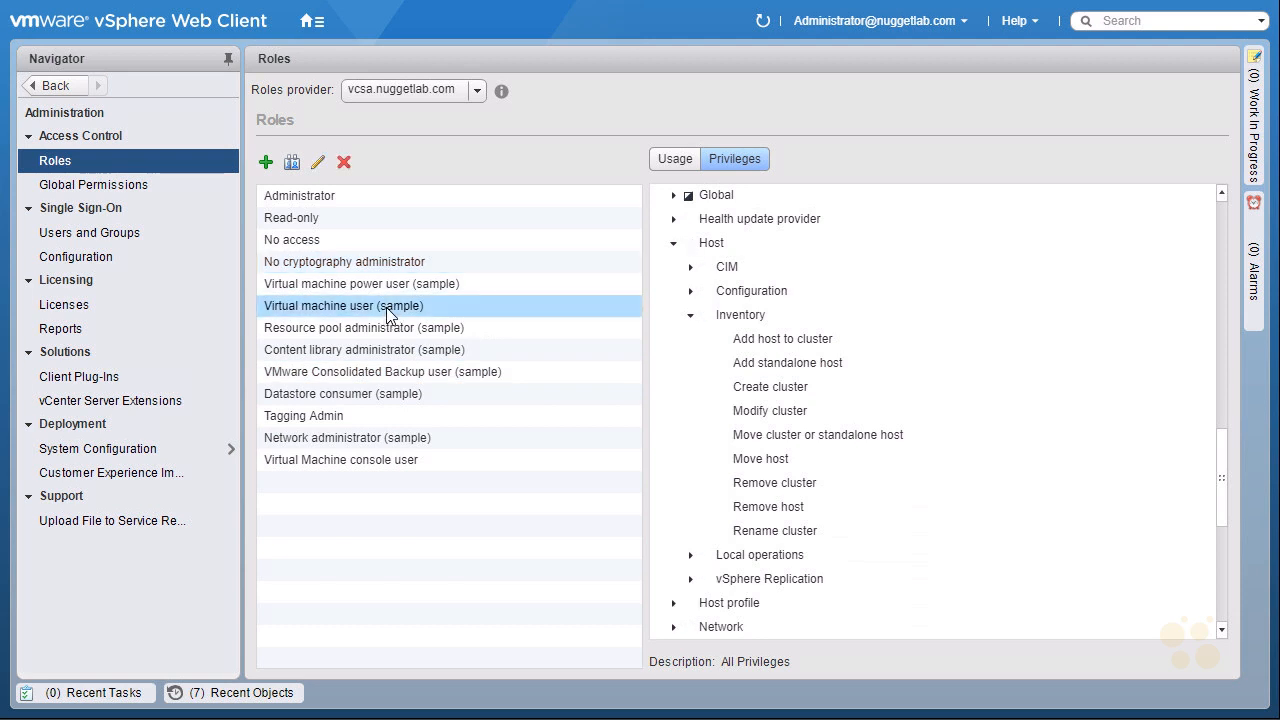
{"action": "left_click", "coordinate": [675, 246]}
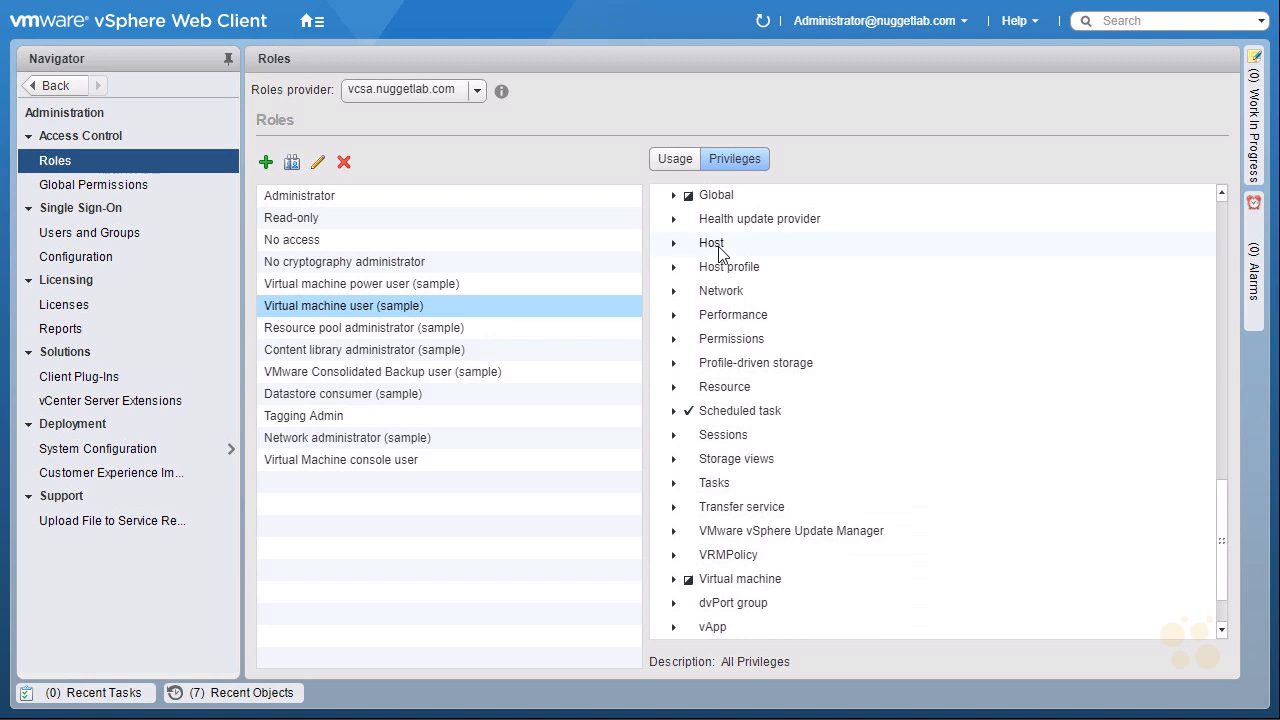
{"action": "left_click", "coordinate": [719, 252]}
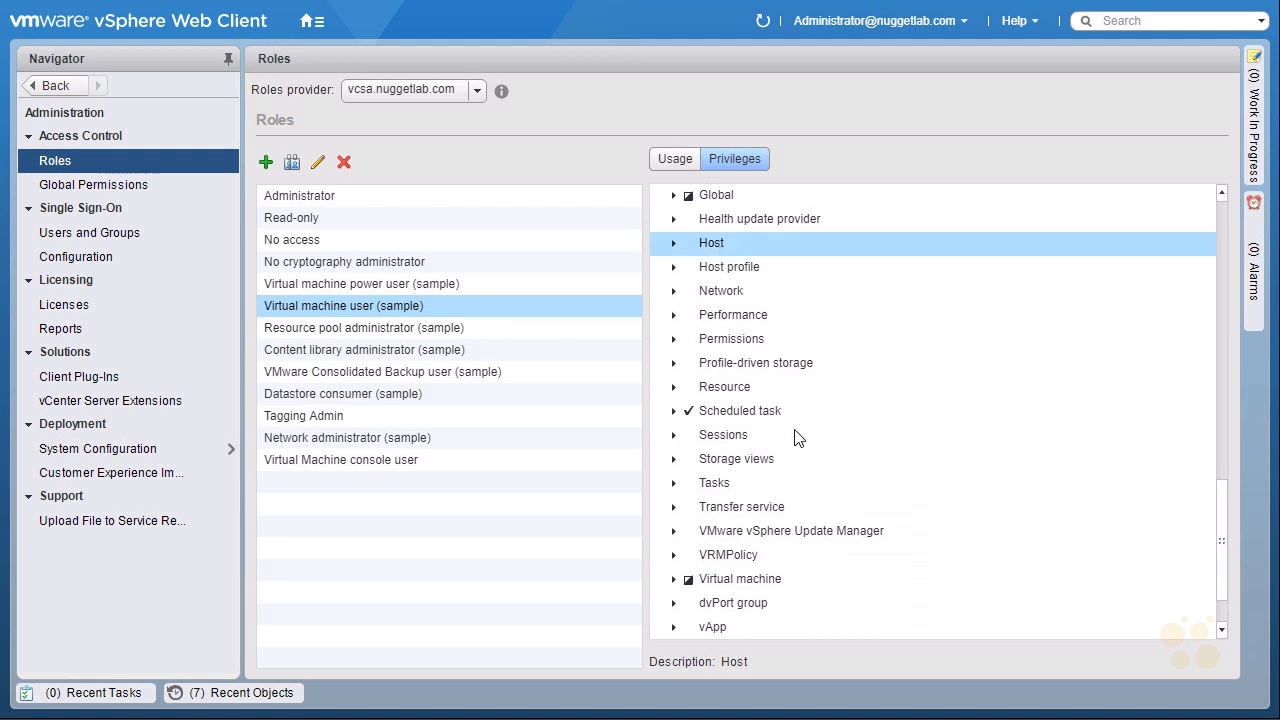
{"action": "left_click", "coordinate": [674, 582]}
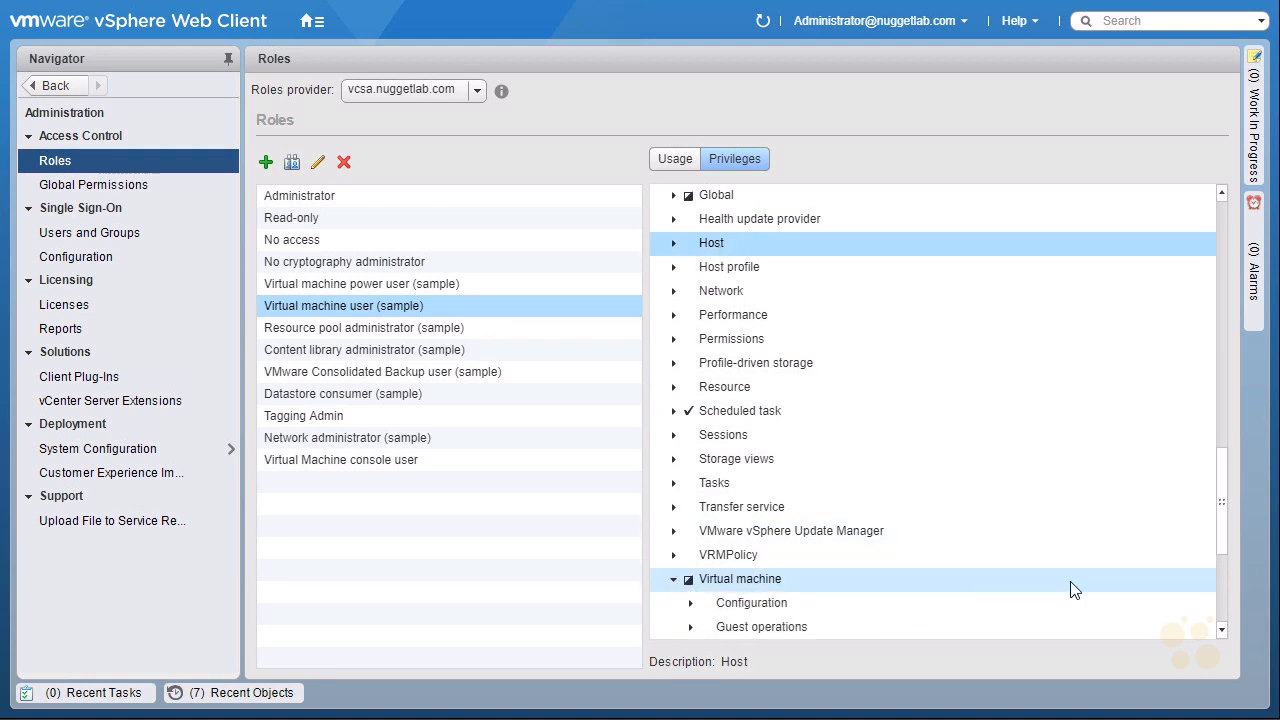
{"action": "left_click", "coordinate": [1222, 630]}
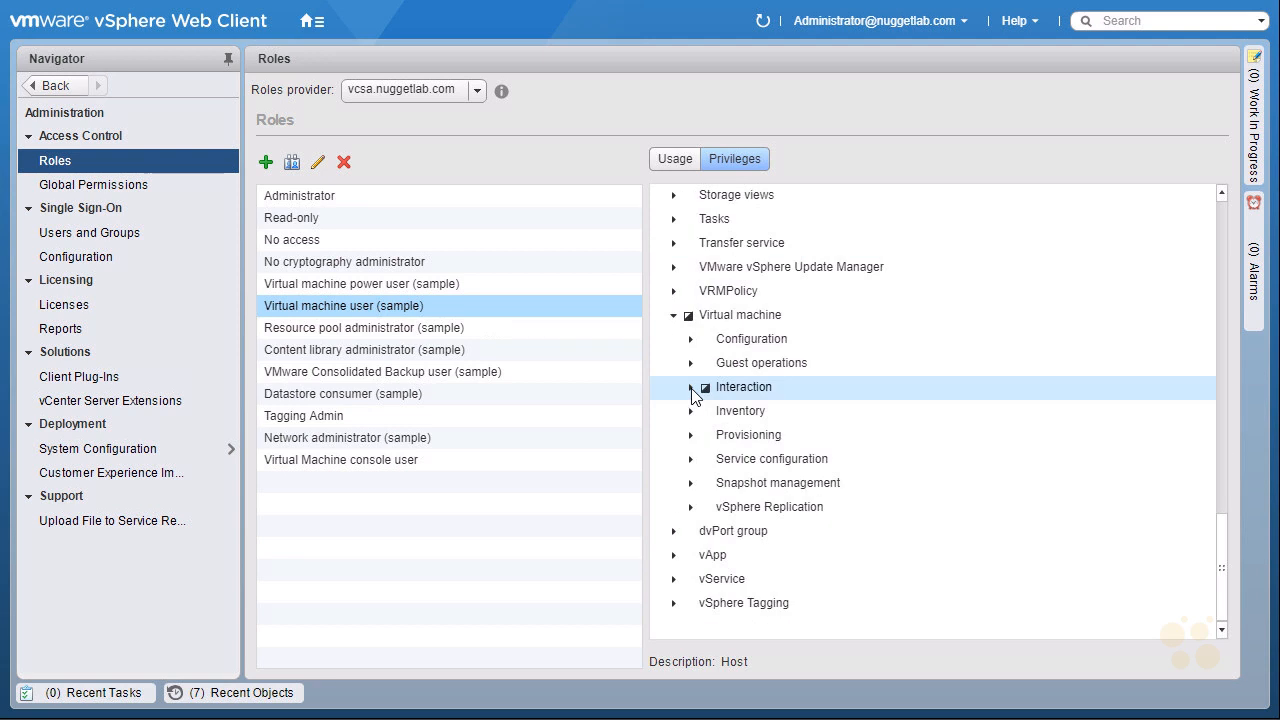
{"action": "left_click", "coordinate": [690, 388]}
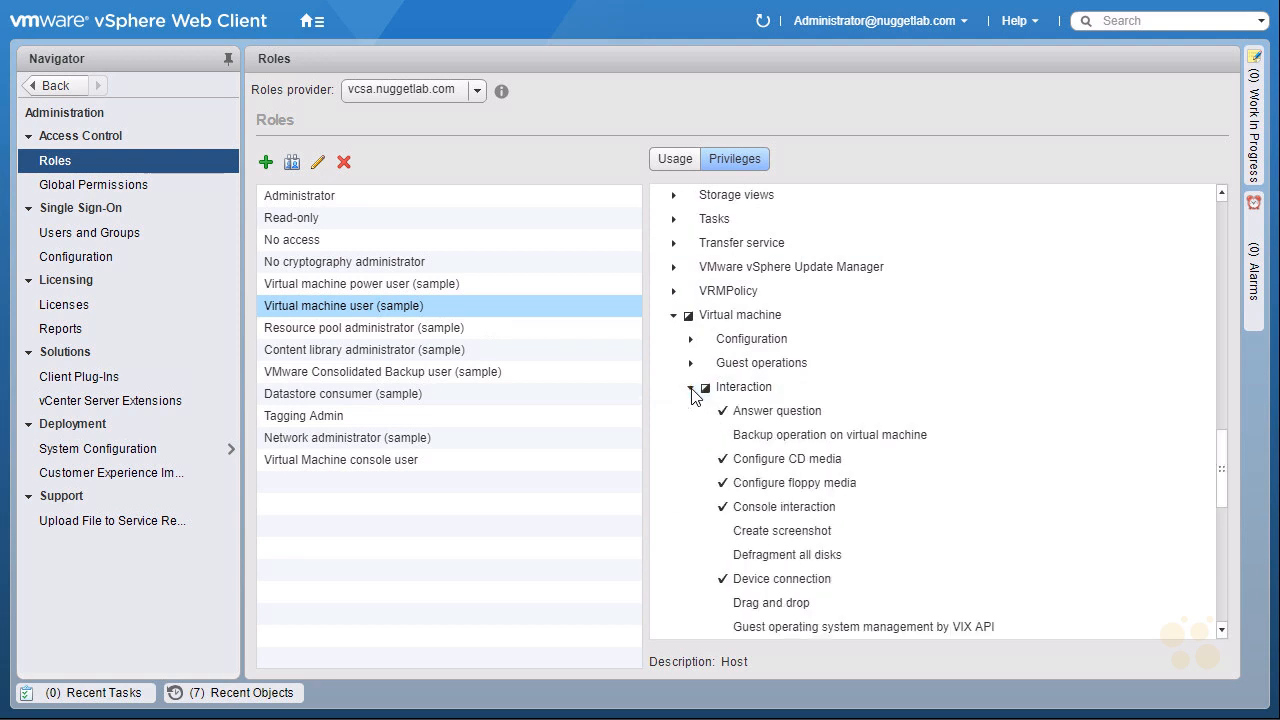
{"action": "left_click", "coordinate": [830, 460]}
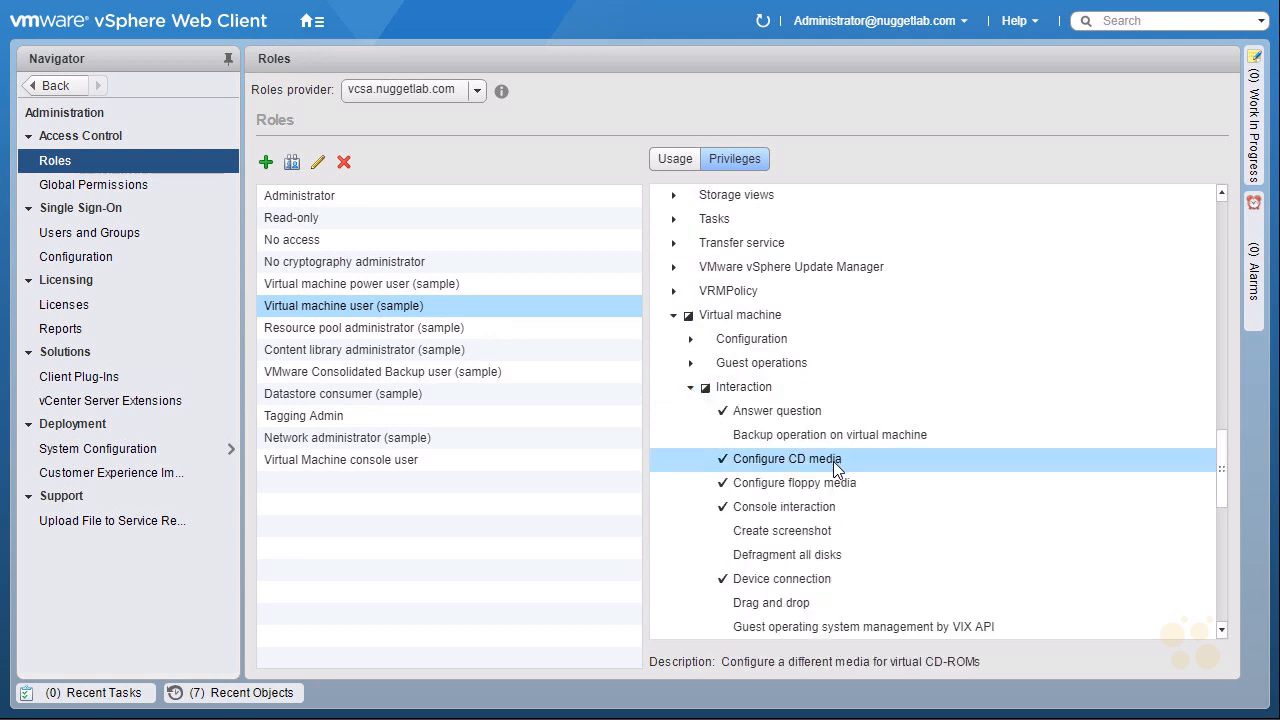
{"action": "left_click", "coordinate": [1222, 631]}
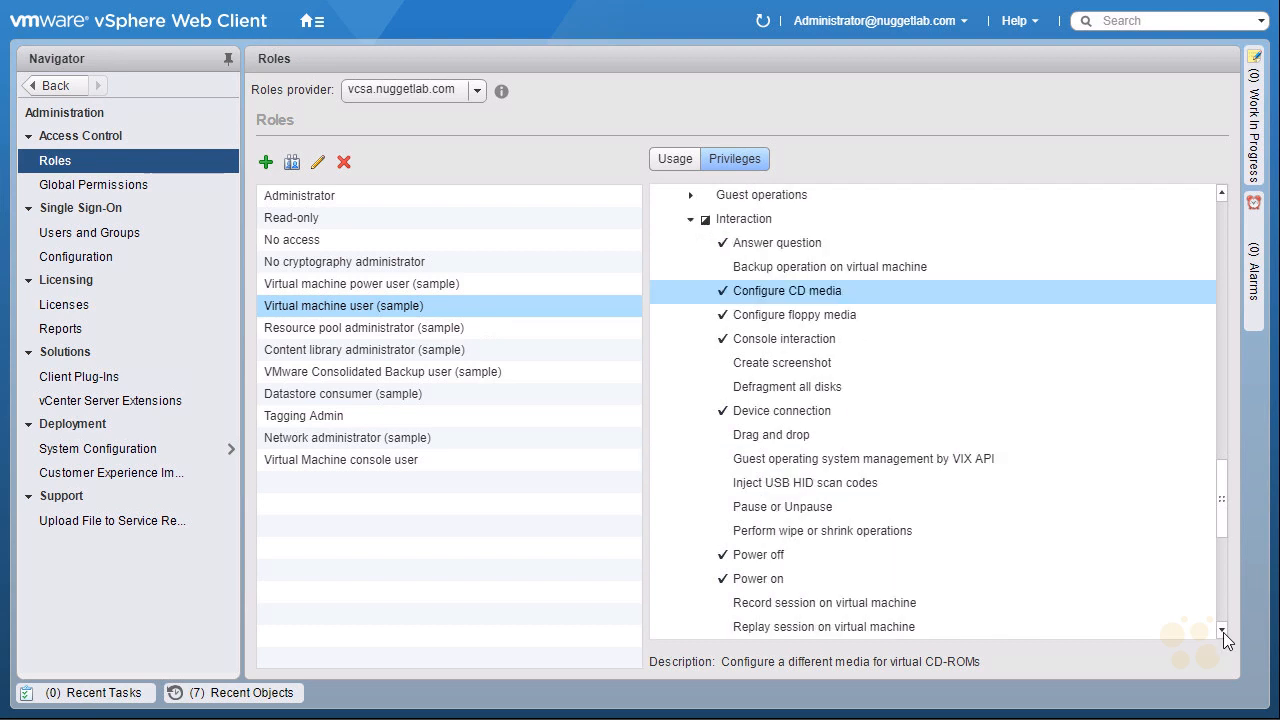
{"action": "left_click", "coordinate": [1223, 632]}
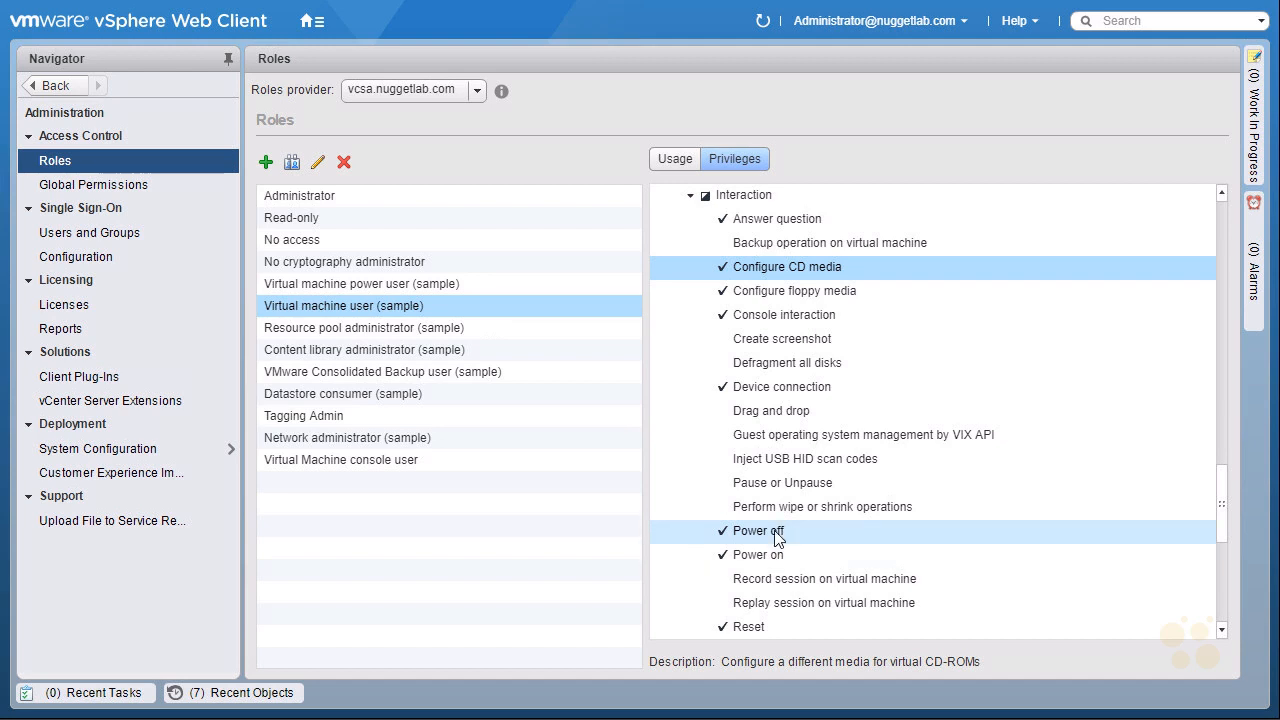
{"action": "left_click", "coordinate": [775, 630]}
{"action": "left_click", "coordinate": [326, 203]}
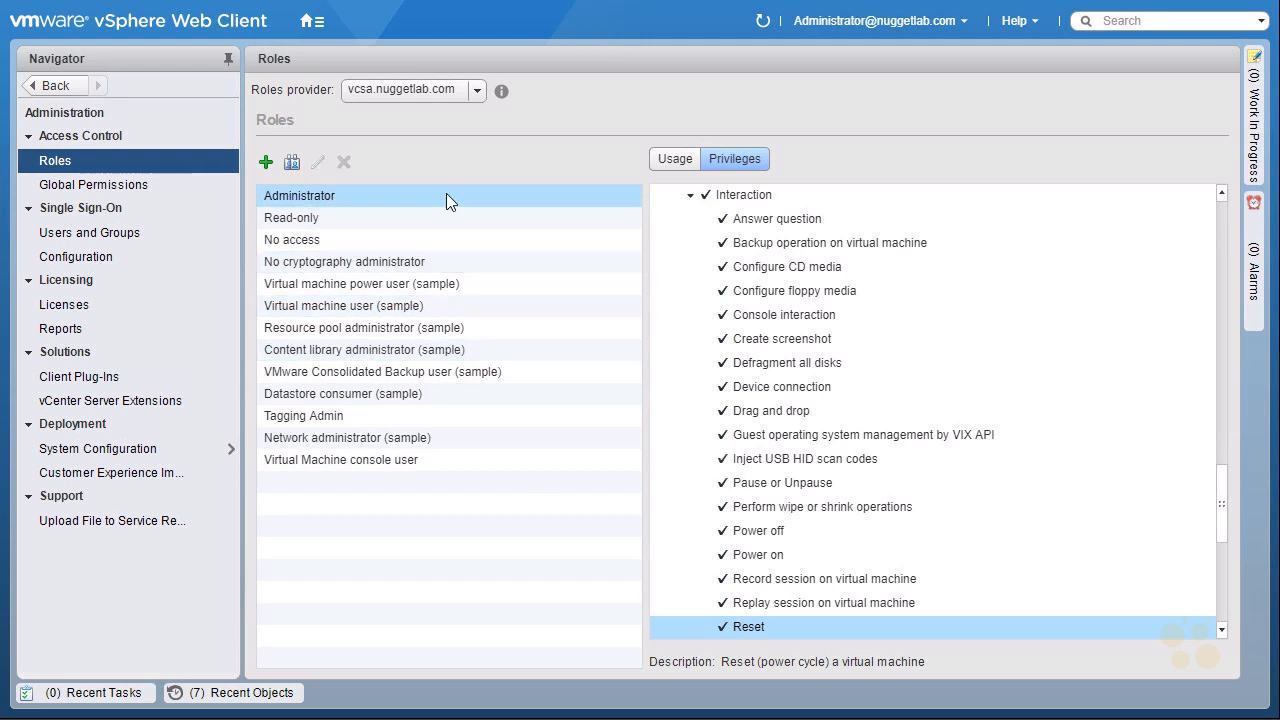
Open Global Permissions and review which users and groups are assigned which roles.
{"action": "left_click", "coordinate": [63, 163]}
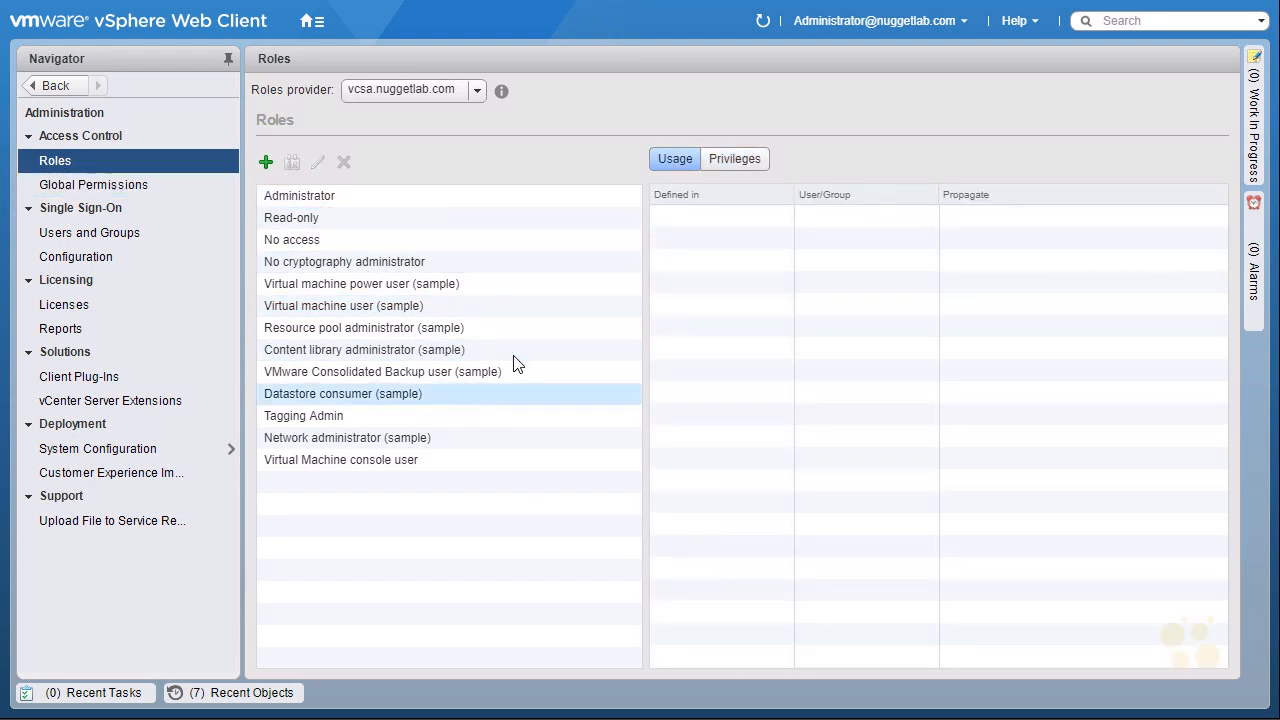
{"action": "left_click", "coordinate": [124, 194]}
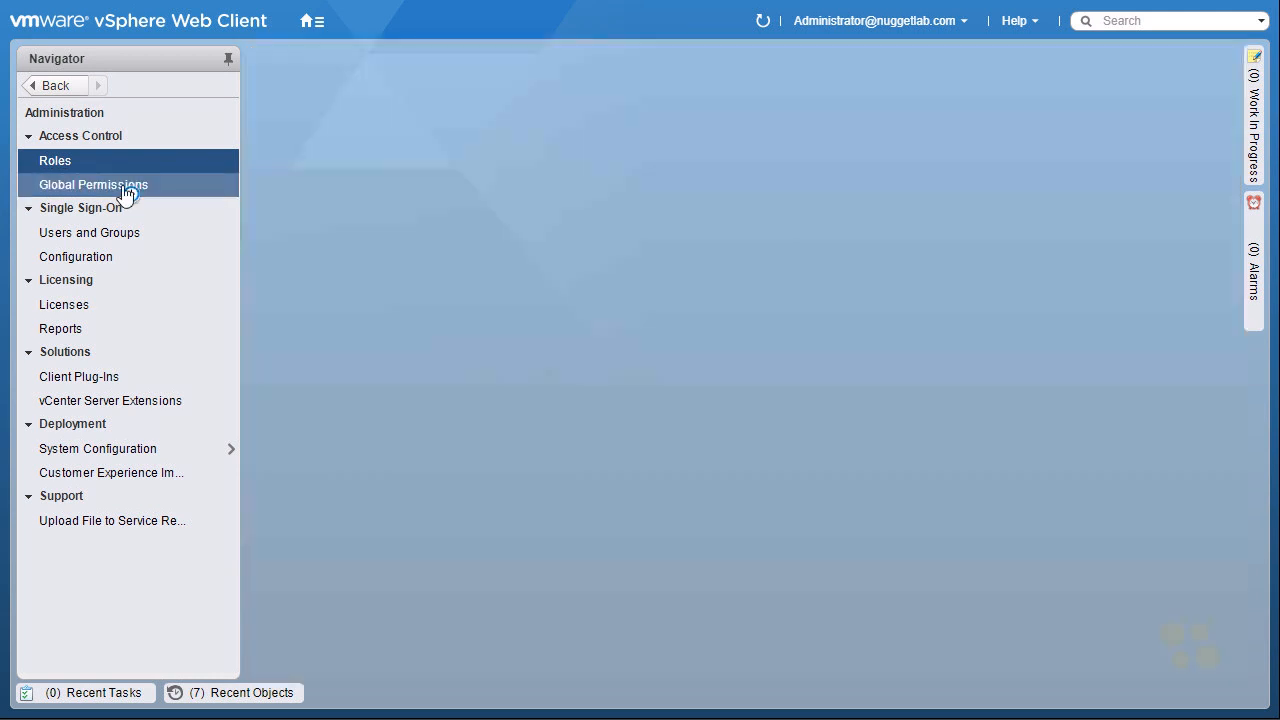
{"action": "key", "text": "ctrl+2"}
{"action": "left_click_drag", "start_coordinate": [40, 194], "coordinate": [136, 195]}
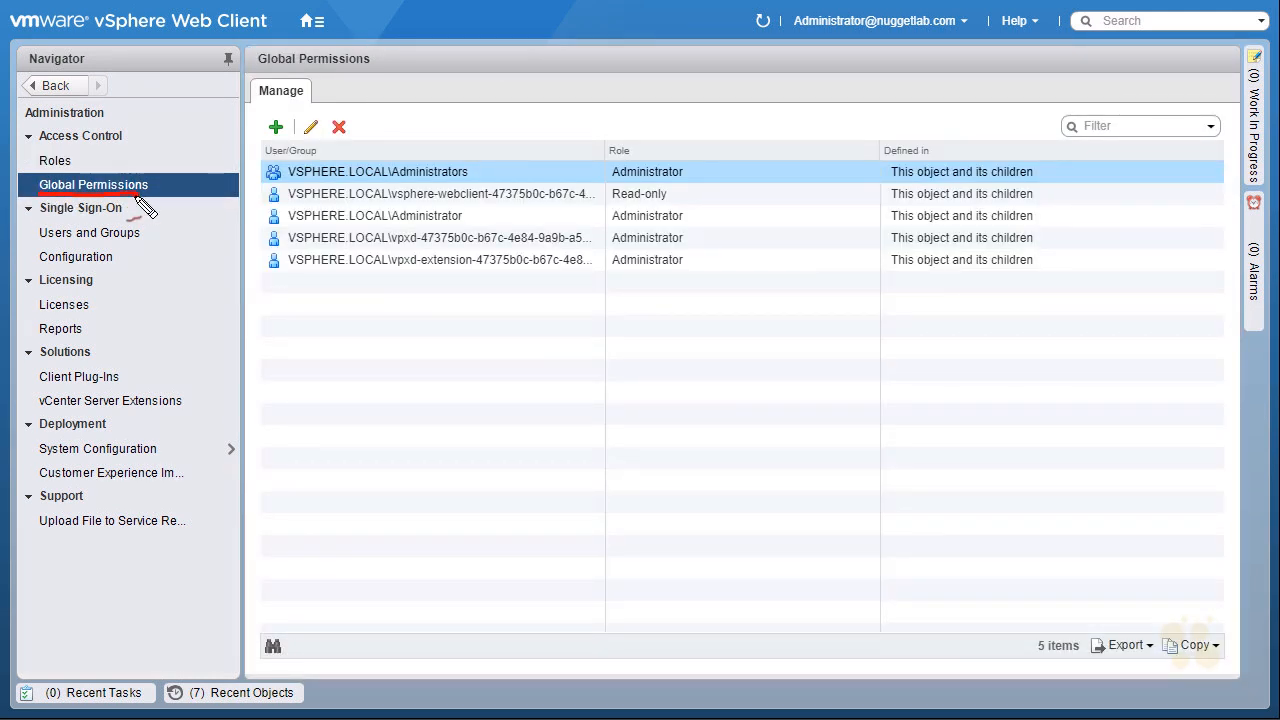
{"action": "left_click_drag", "start_coordinate": [266, 183], "coordinate": [281, 182]}
{"action": "mouse_move", "coordinate": [399, 184]}
{"action": "left_mouse_down"}
{"action": "mouse_move", "coordinate": [441, 182]}
{"action": "mouse_move", "coordinate": [420, 185]}
{"action": "left_mouse_up"}
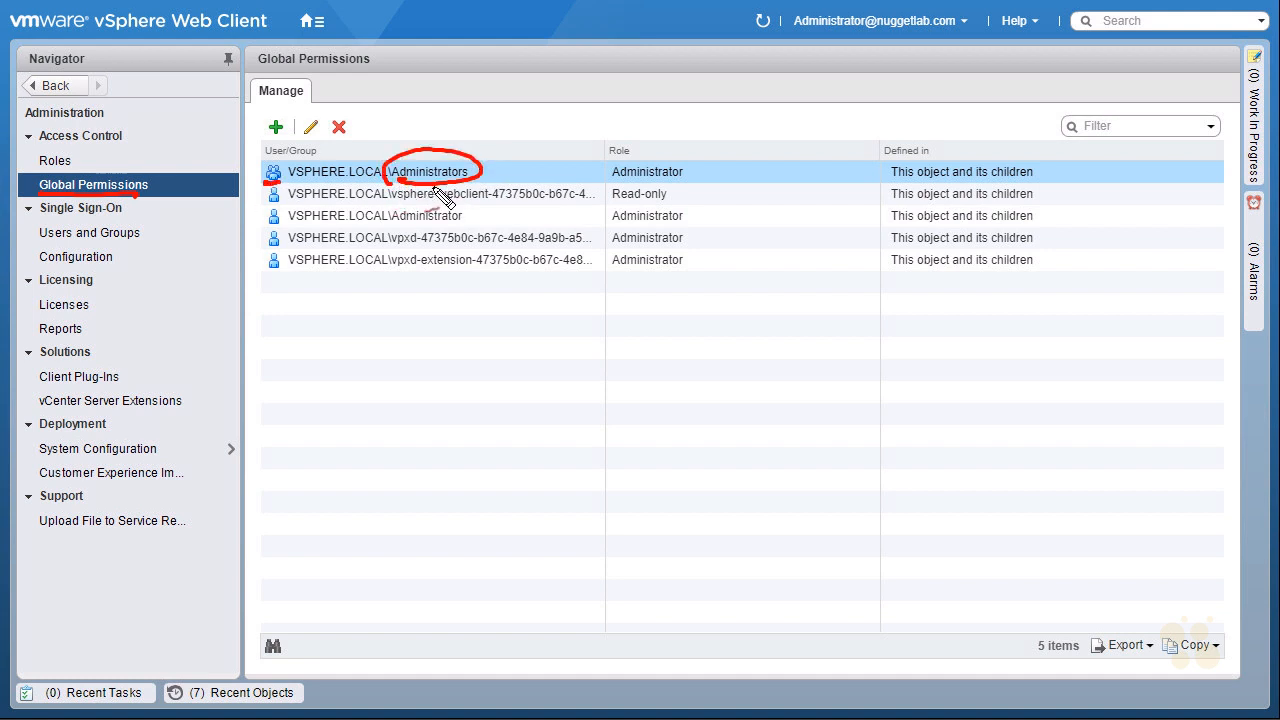
{"action": "mouse_move", "coordinate": [622, 188]}
{"action": "left_mouse_down"}
{"action": "mouse_move", "coordinate": [655, 163]}
{"action": "mouse_move", "coordinate": [606, 192]}
{"action": "mouse_move", "coordinate": [380, 120]}
{"action": "mouse_move", "coordinate": [158, 170]}
{"action": "left_mouse_up"}
{"action": "mouse_move", "coordinate": [405, 228]}
{"action": "left_mouse_down"}
{"action": "mouse_move", "coordinate": [472, 230]}
{"action": "mouse_move", "coordinate": [403, 214]}
{"action": "mouse_move", "coordinate": [400, 232]}
{"action": "mouse_move", "coordinate": [478, 210]}
{"action": "mouse_move", "coordinate": [475, 222]}
{"action": "mouse_move", "coordinate": [490, 176]}
{"action": "mouse_move", "coordinate": [480, 188]}
{"action": "left_mouse_up"}
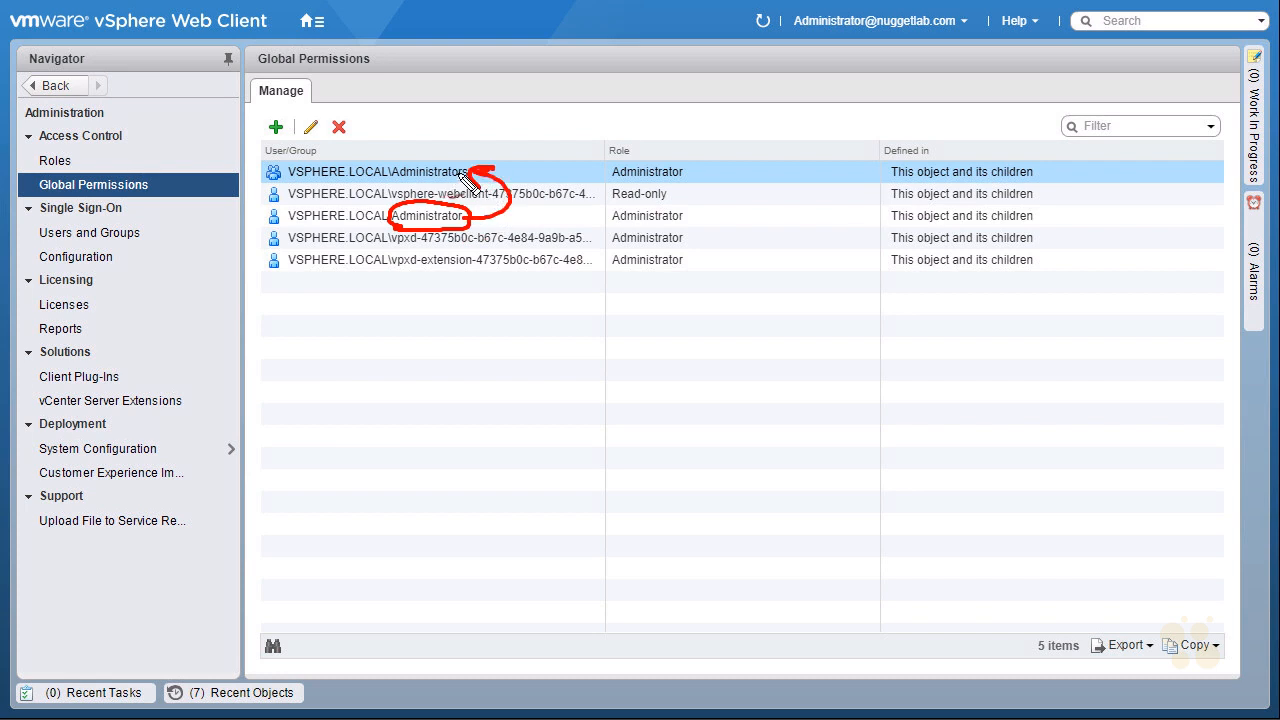
{"action": "left_click_drag", "start_coordinate": [634, 230], "coordinate": [632, 232]}
{"action": "mouse_move", "coordinate": [548, 226]}
{"action": "left_mouse_down"}
{"action": "mouse_move", "coordinate": [598, 216]}
{"action": "mouse_move", "coordinate": [582, 224]}
{"action": "left_mouse_up"}
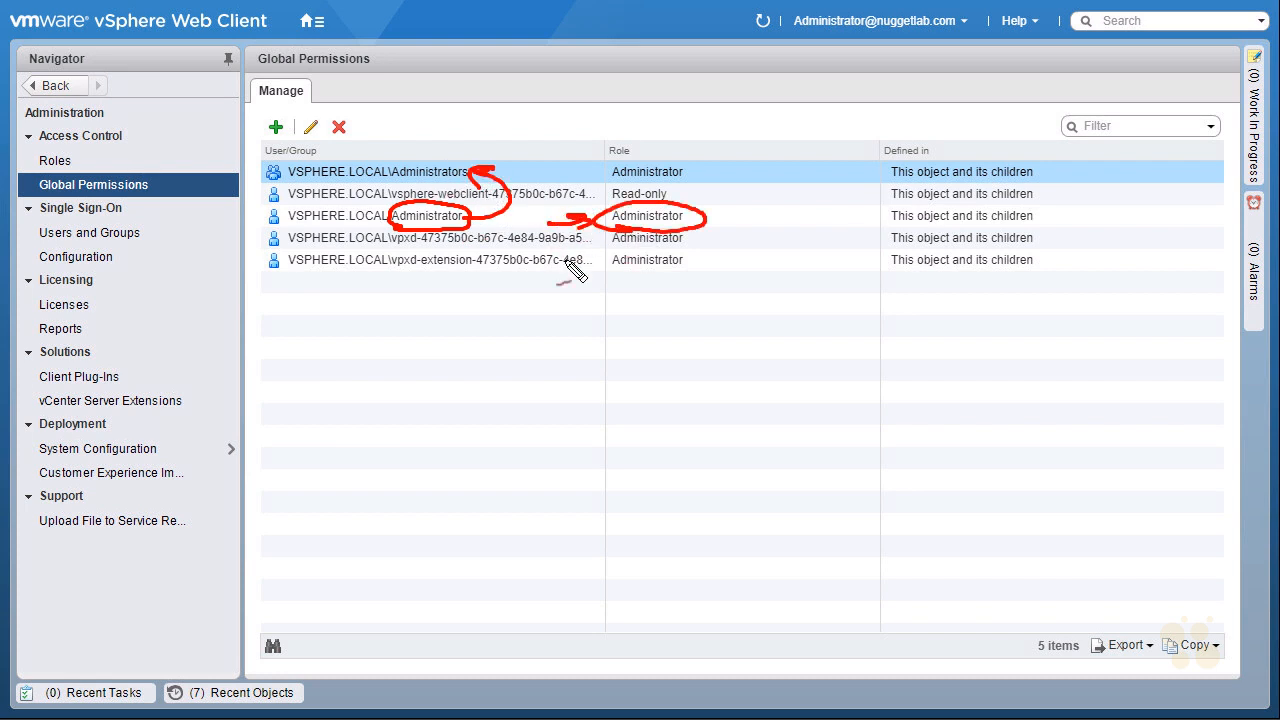
Start adding a global permission with No cryptography administrator as the assigned role.
{"action": "left_click", "coordinate": [525, 165]}
{"action": "left_click", "coordinate": [276, 127]}
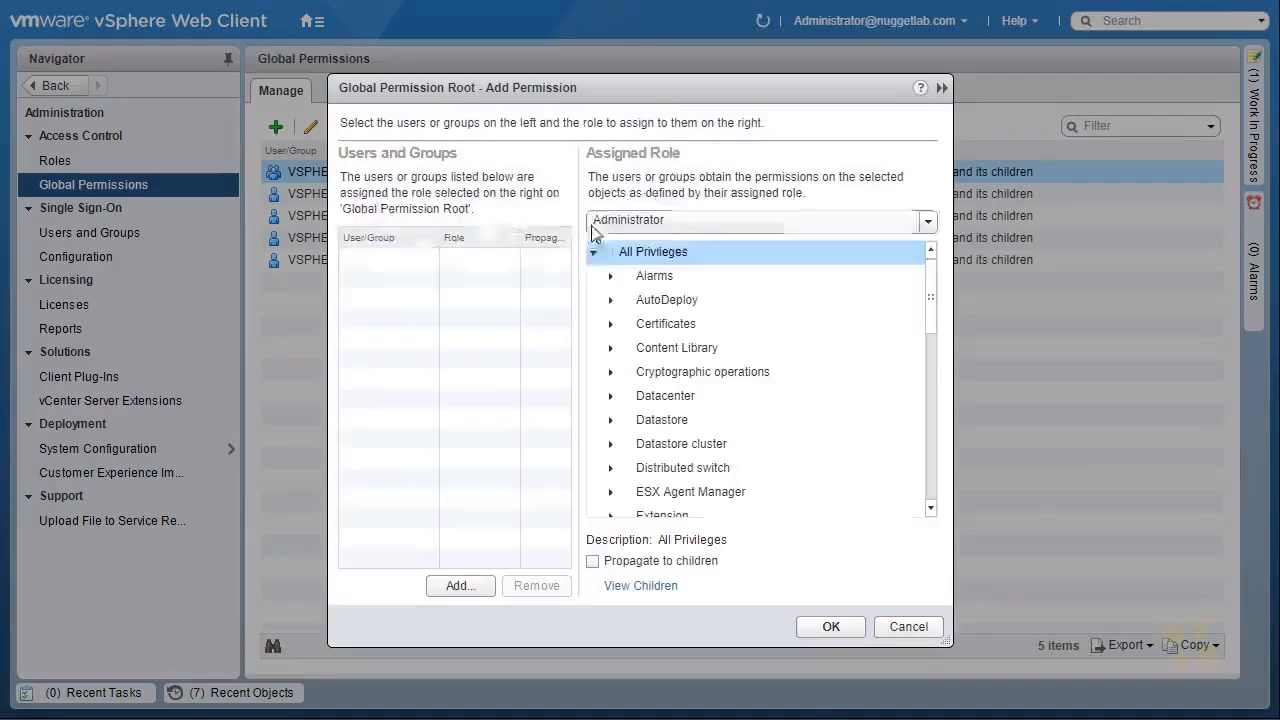
{"action": "left_click", "coordinate": [928, 223]}
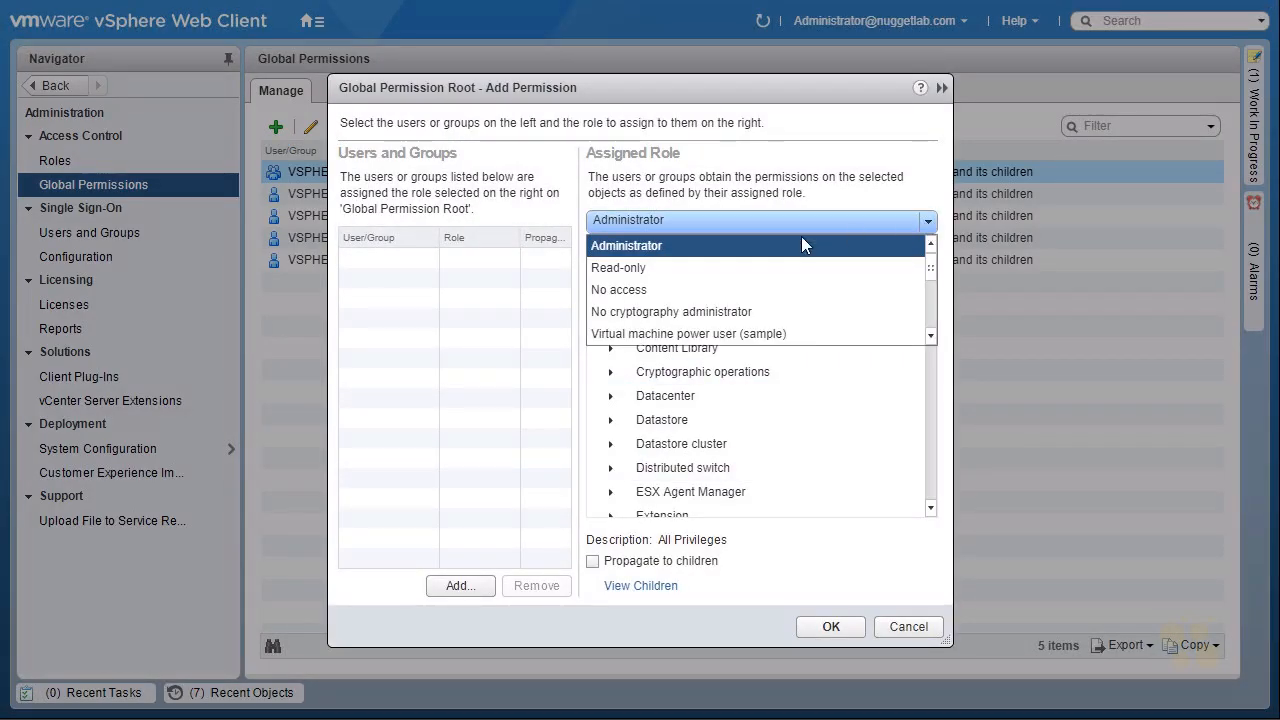
{"action": "left_click", "coordinate": [677, 312]}
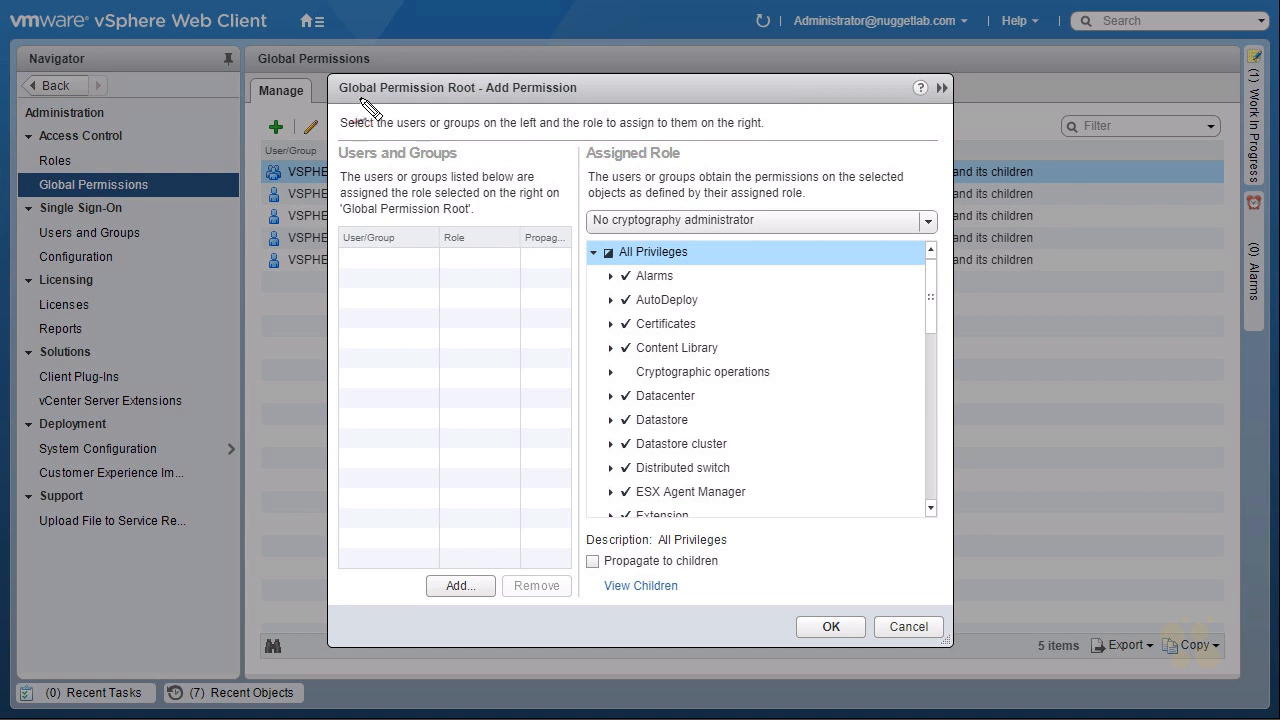
{"action": "left_click_drag", "start_coordinate": [352, 108], "coordinate": [345, 100]}
{"action": "mouse_move", "coordinate": [606, 240]}
{"action": "left_mouse_down"}
{"action": "mouse_move", "coordinate": [785, 226]}
{"action": "mouse_move", "coordinate": [615, 243]}
{"action": "left_mouse_up"}
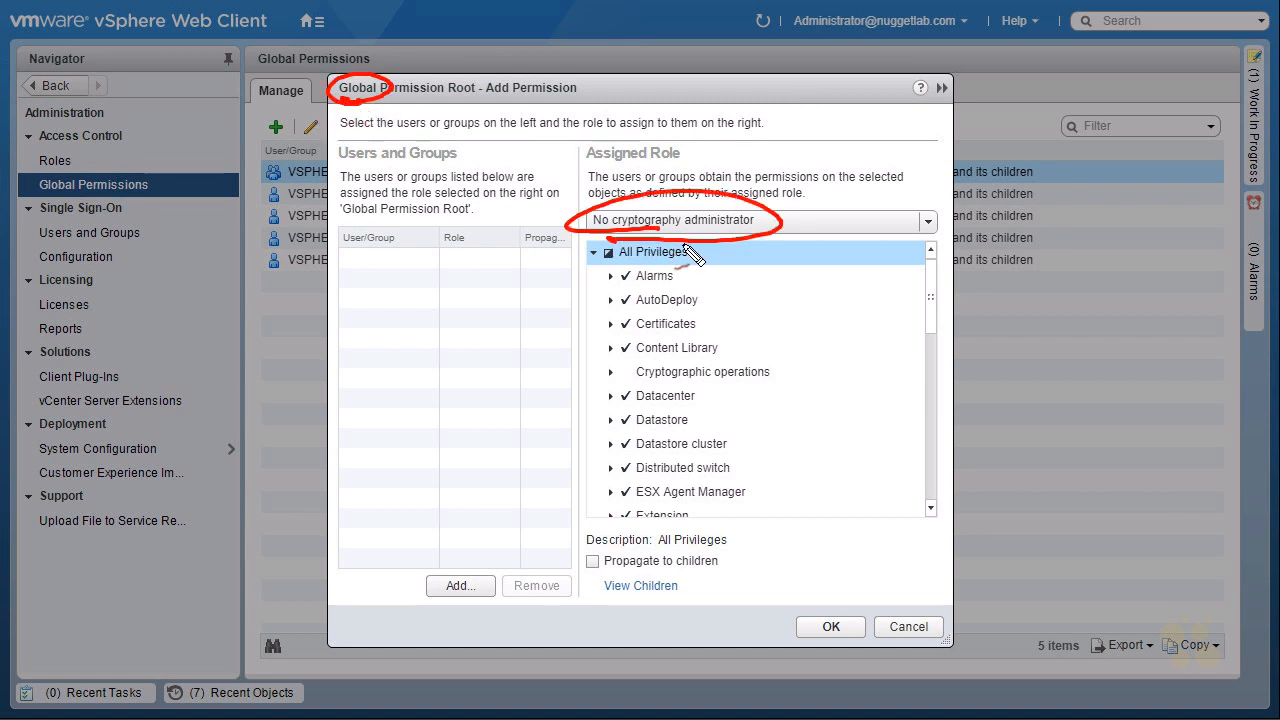
{"action": "mouse_move", "coordinate": [798, 226]}
{"action": "left_mouse_down"}
{"action": "mouse_move", "coordinate": [808, 246]}
{"action": "mouse_move", "coordinate": [780, 327]}
{"action": "left_mouse_up"}
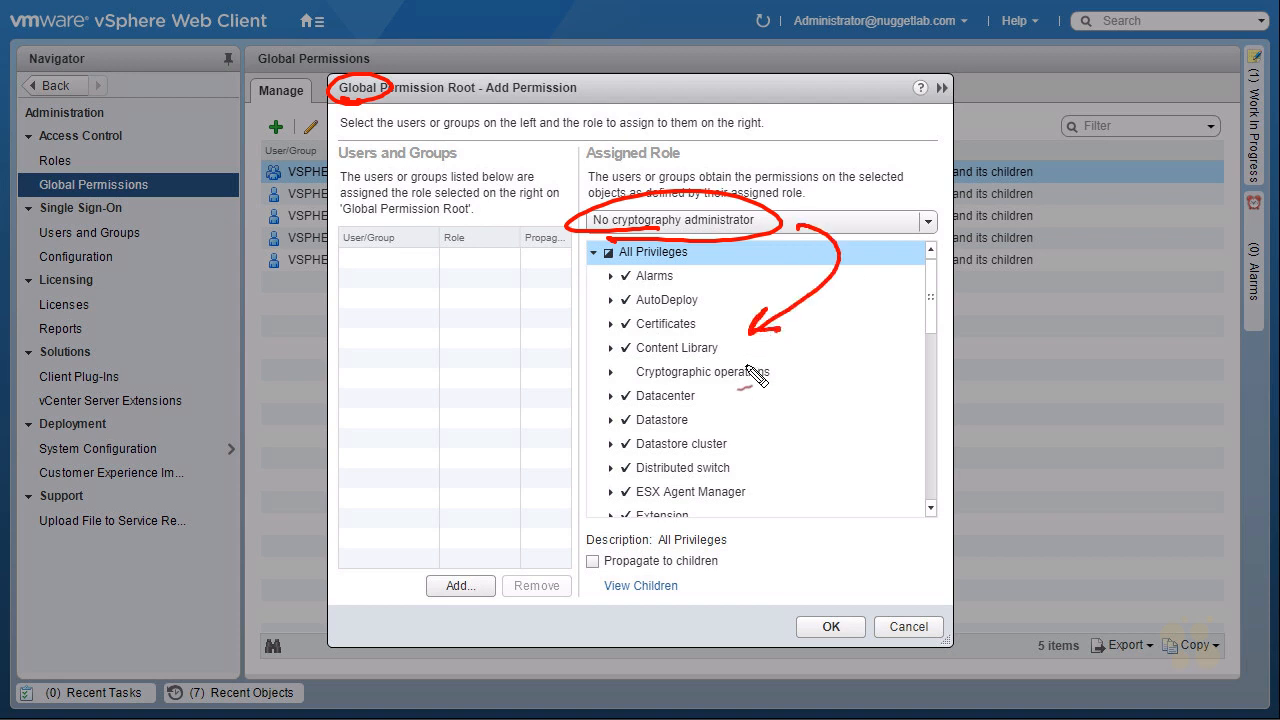
Try assigning the global permission to the newly created user from the nuggetlab.com domain, and cancel without saving.
{"action": "left_click", "coordinate": [465, 587]}
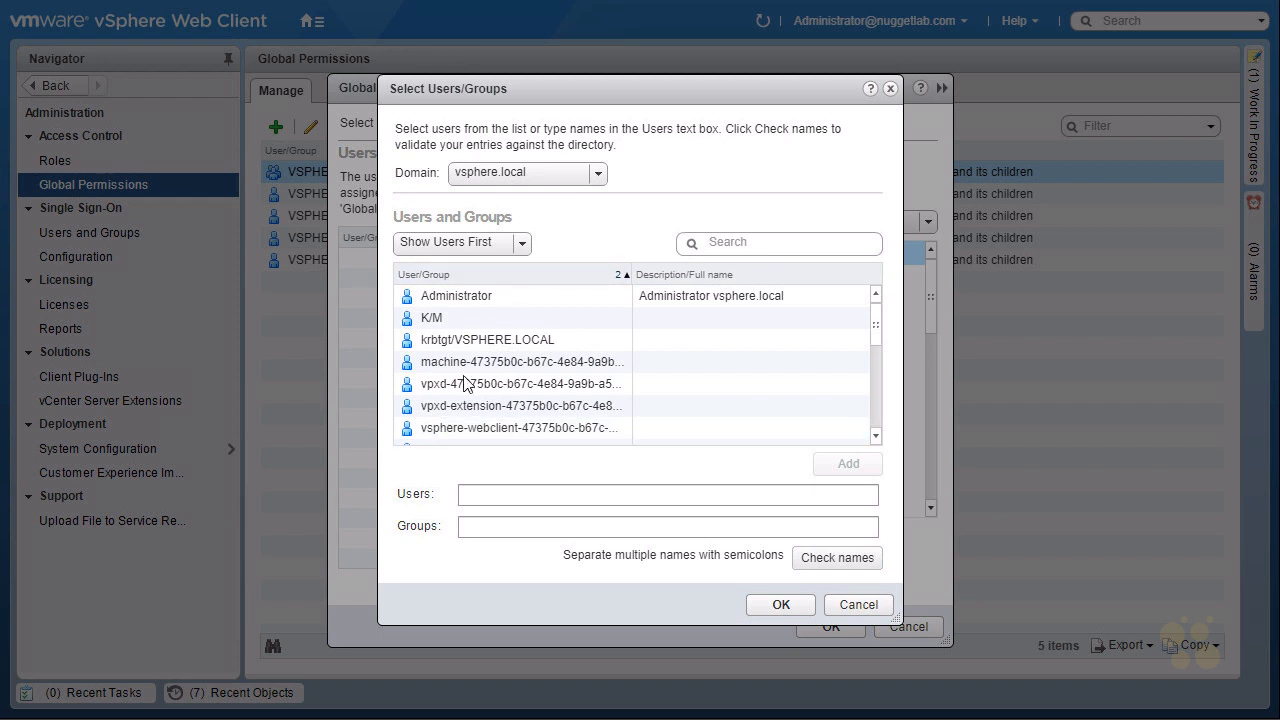
{"action": "left_click", "coordinate": [594, 176]}
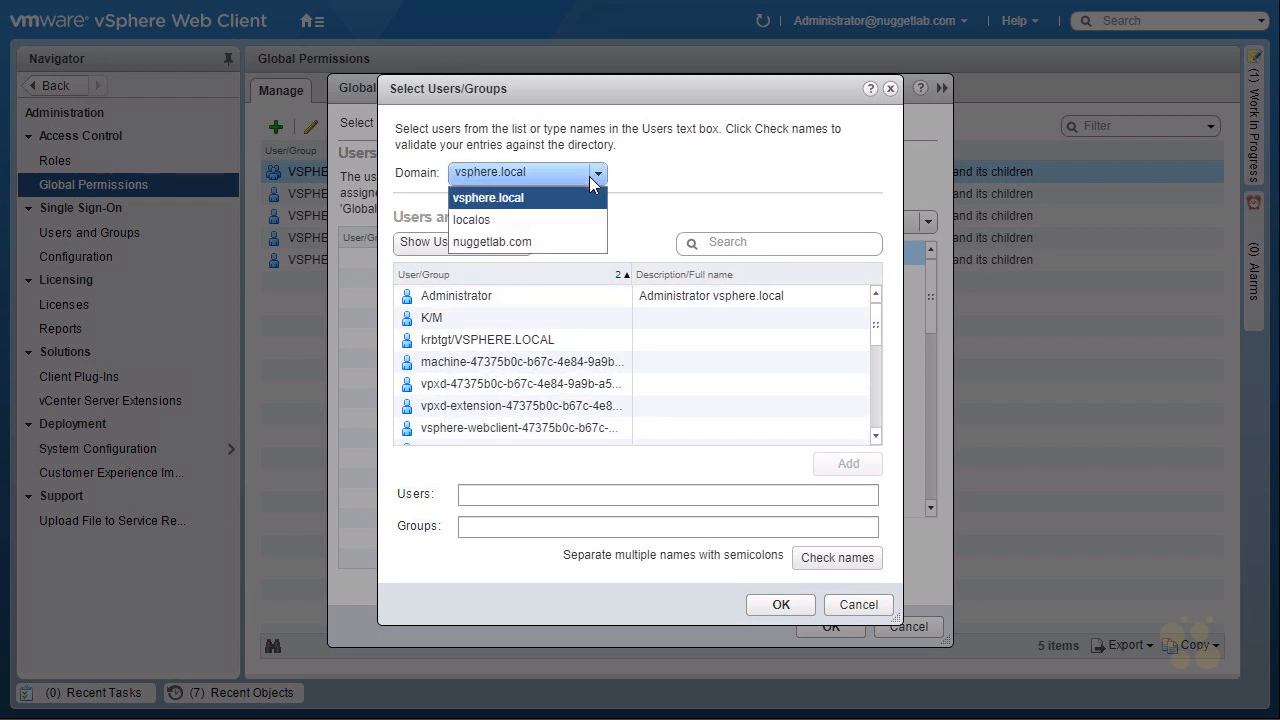
{"action": "left_click", "coordinate": [507, 241]}
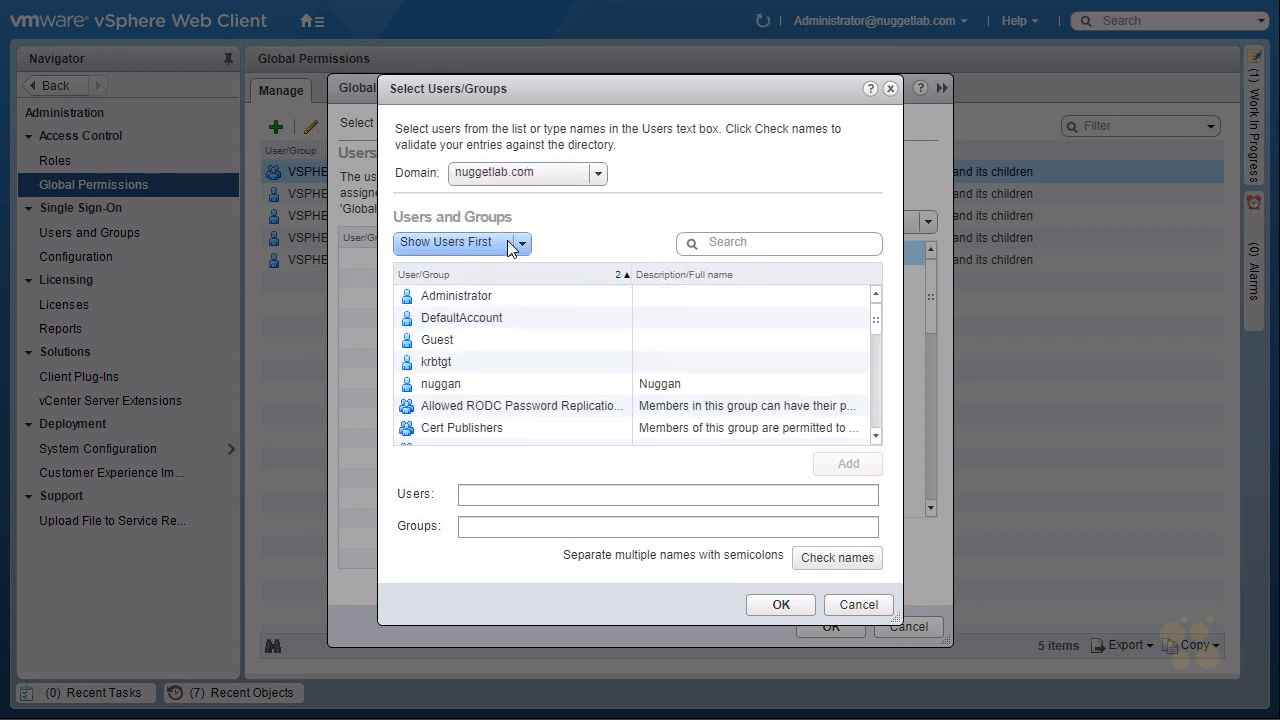
{"action": "left_click", "coordinate": [446, 390]}
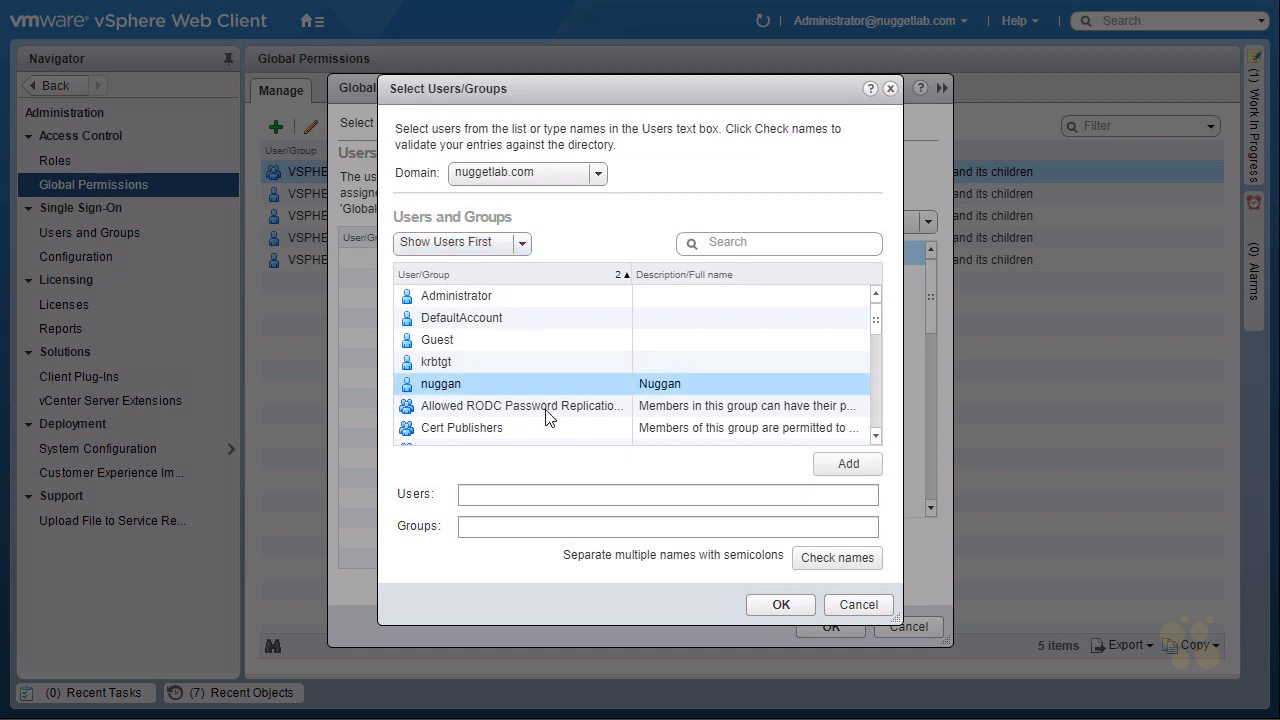
{"action": "left_click", "coordinate": [840, 465]}
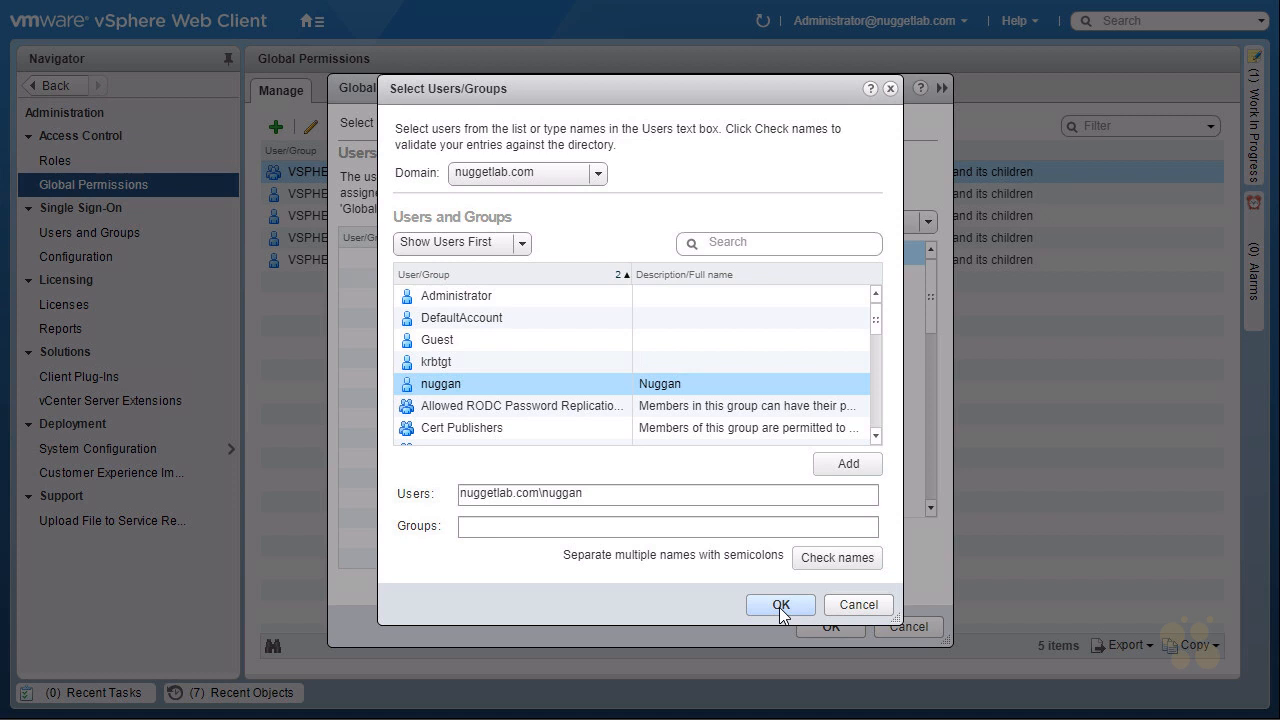
{"action": "left_click", "coordinate": [866, 605]}
{"action": "left_click", "coordinate": [906, 628]}
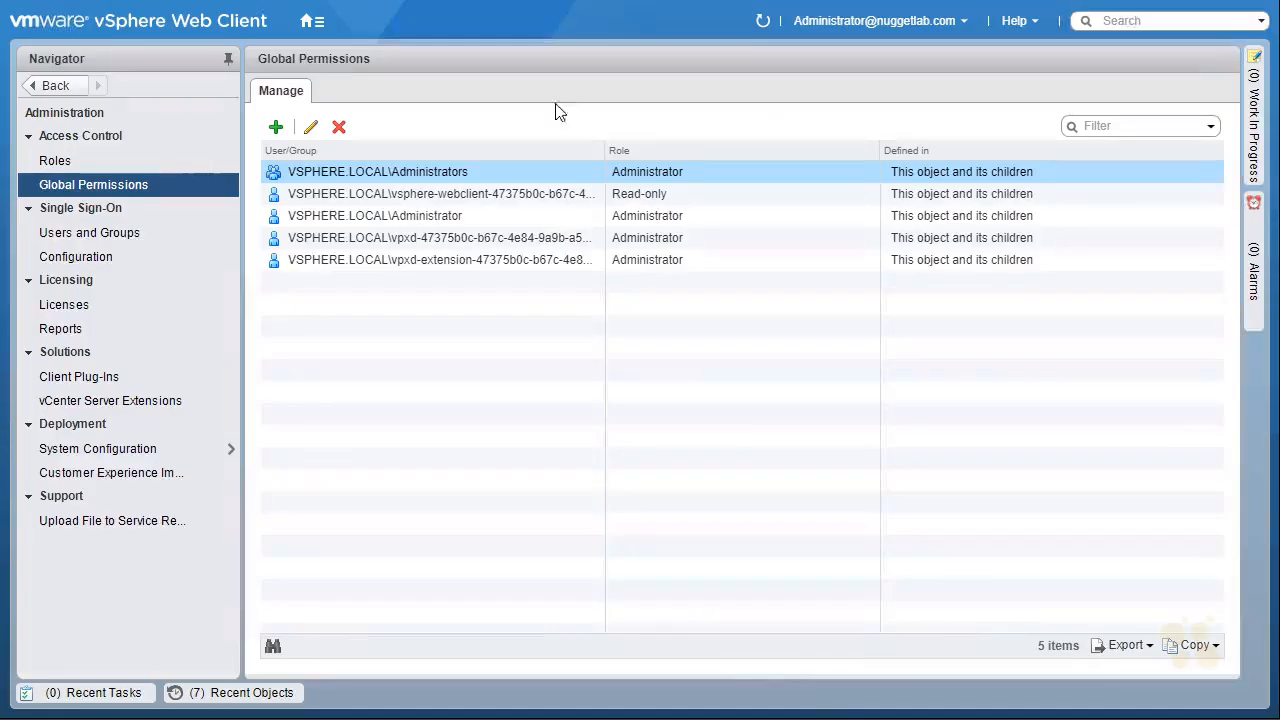
Go to the Hosts and Clusters inventory, widen the navigator, and open the permissions of Cluster-2.
{"action": "left_click", "coordinate": [312, 21]}
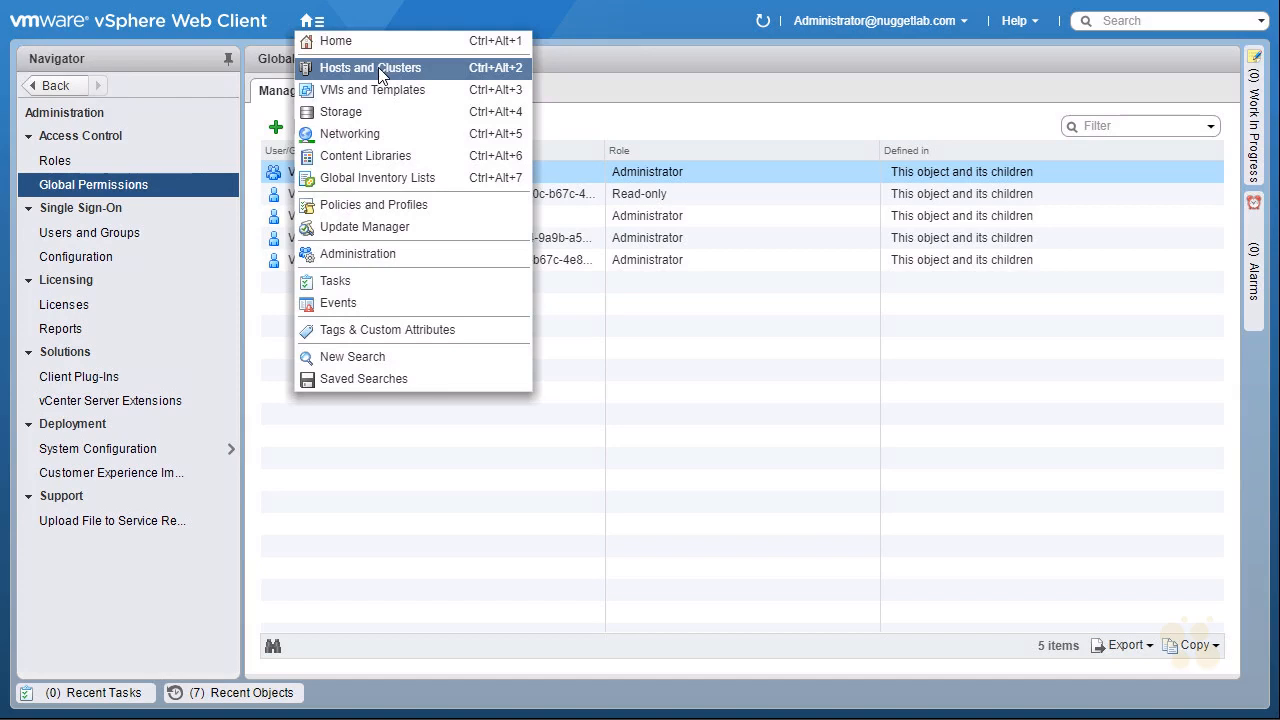
{"action": "left_click", "coordinate": [433, 70]}
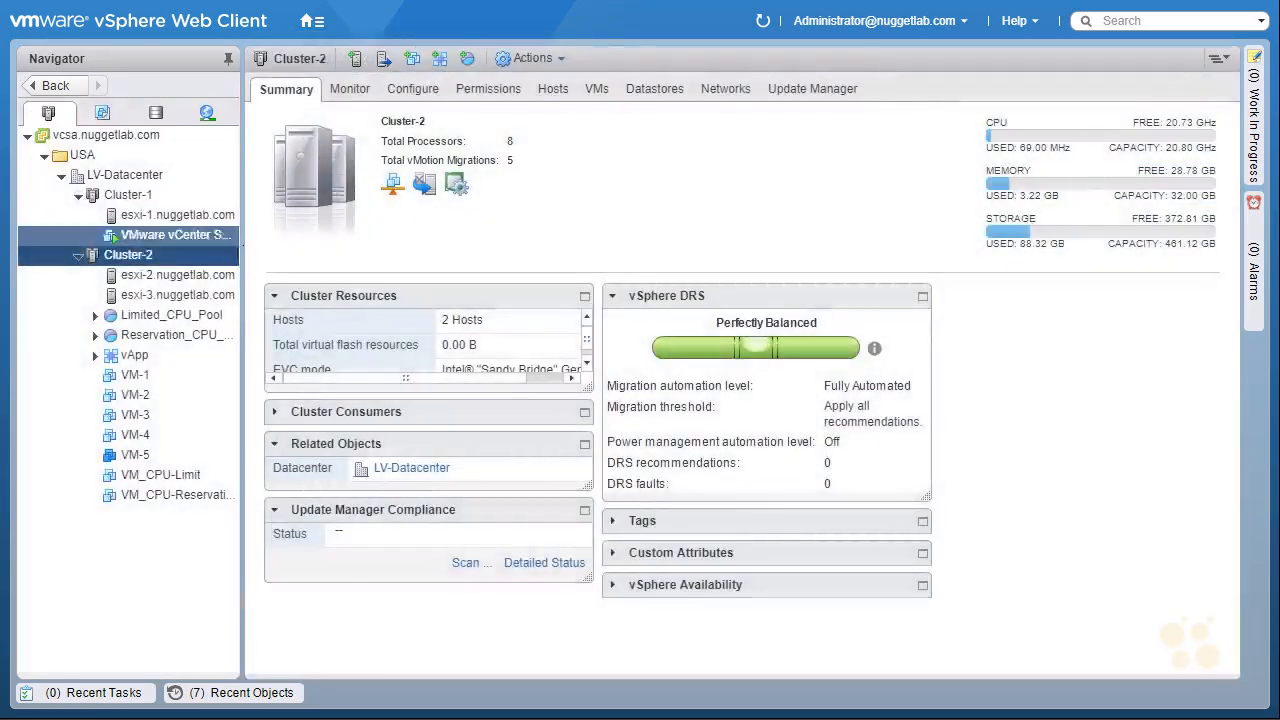
{"action": "left_click_drag", "start_coordinate": [244, 246], "coordinate": [316, 246]}
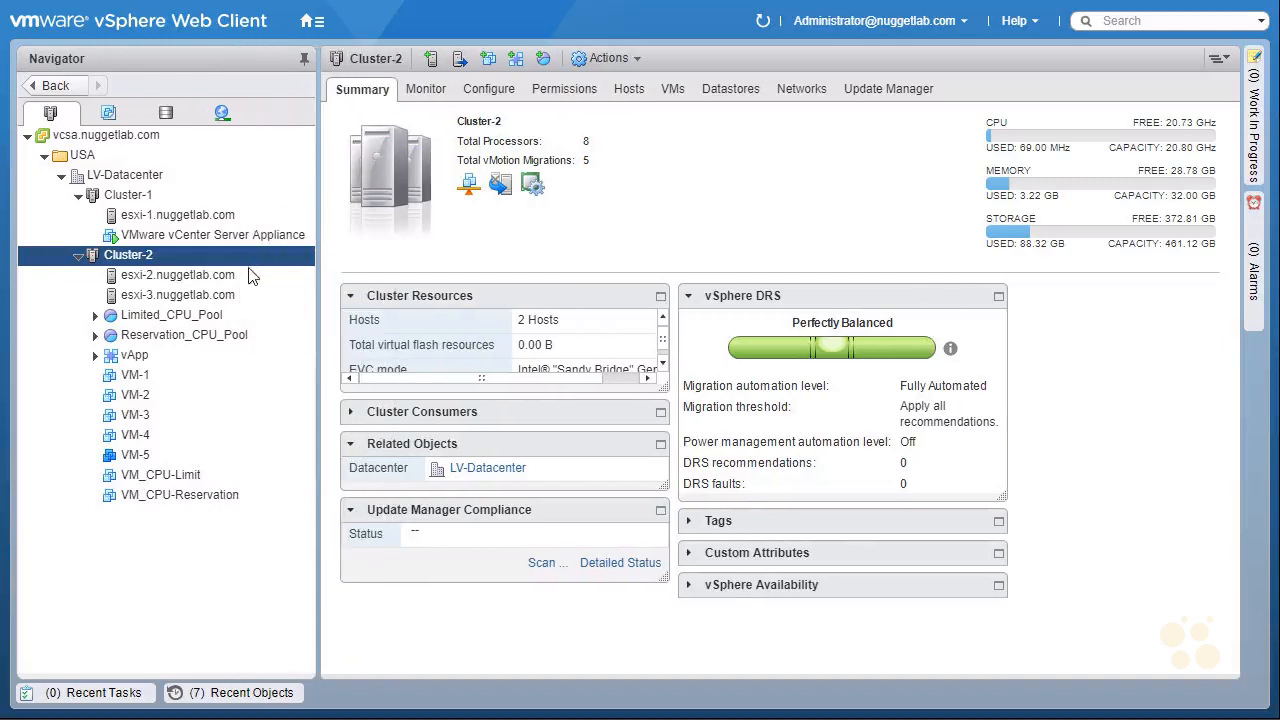
{"action": "left_click", "coordinate": [160, 256]}
{"action": "left_click", "coordinate": [575, 91]}
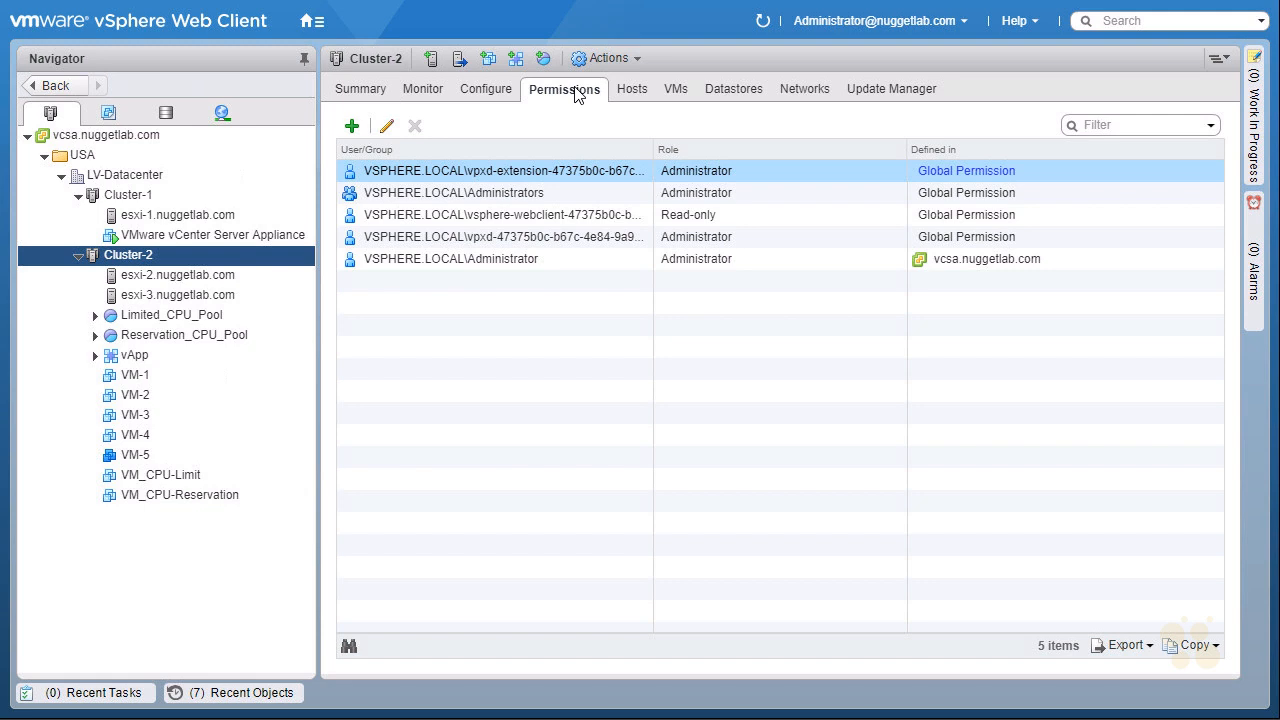
Examine the users, roles and defining level of each permission on Cluster-2, comparing global permissions with the one defined on vCenter.
{"action": "key", "text": "ctrl+shift+d"}
{"action": "left_click_drag", "start_coordinate": [417, 318], "coordinate": [436, 288]}
{"action": "left_click_drag", "start_coordinate": [434, 369], "coordinate": [448, 366]}
{"action": "mouse_move", "coordinate": [783, 130]}
{"action": "left_mouse_down"}
{"action": "mouse_move", "coordinate": [763, 166]}
{"action": "mouse_move", "coordinate": [775, 160]}
{"action": "left_mouse_up"}
{"action": "mouse_move", "coordinate": [1100, 158]}
{"action": "left_mouse_down"}
{"action": "mouse_move", "coordinate": [1064, 190]}
{"action": "mouse_move", "coordinate": [1081, 187]}
{"action": "left_mouse_up"}
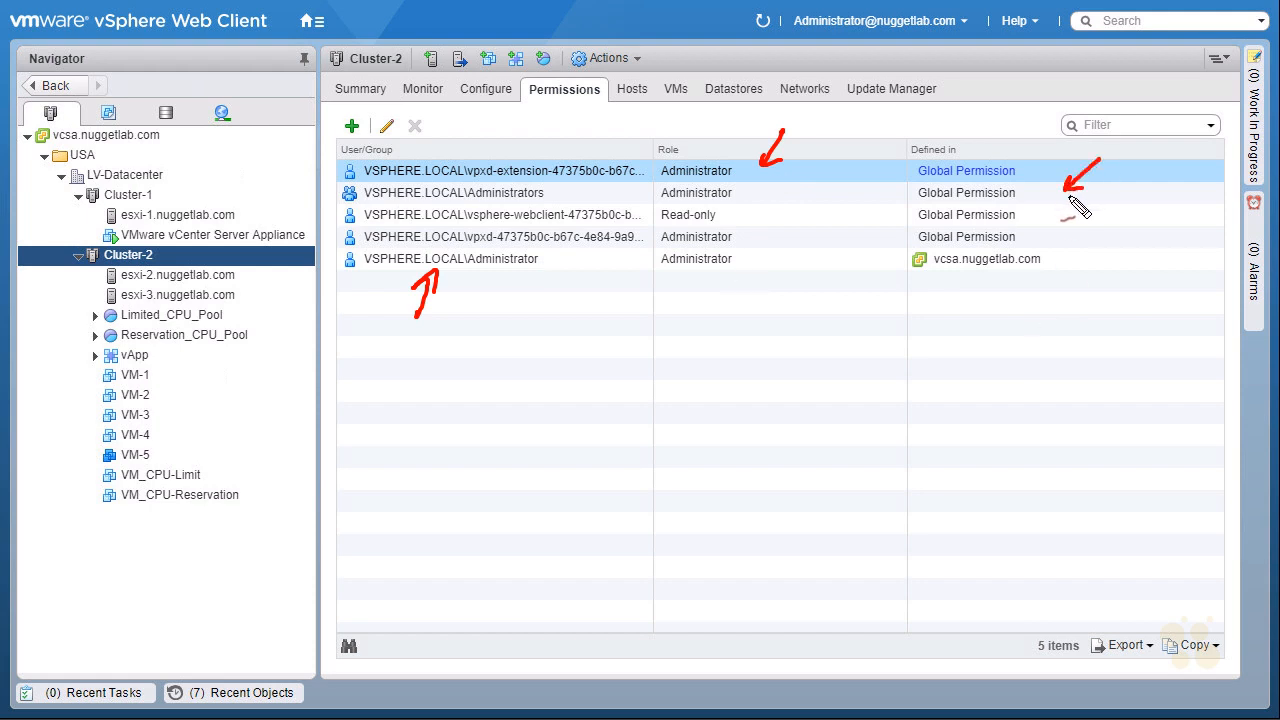
{"action": "mouse_move", "coordinate": [988, 149]}
{"action": "left_mouse_down"}
{"action": "mouse_move", "coordinate": [910, 158]}
{"action": "mouse_move", "coordinate": [925, 244]}
{"action": "mouse_move", "coordinate": [1022, 246]}
{"action": "mouse_move", "coordinate": [1000, 150]}
{"action": "mouse_move", "coordinate": [970, 146]}
{"action": "left_mouse_up"}
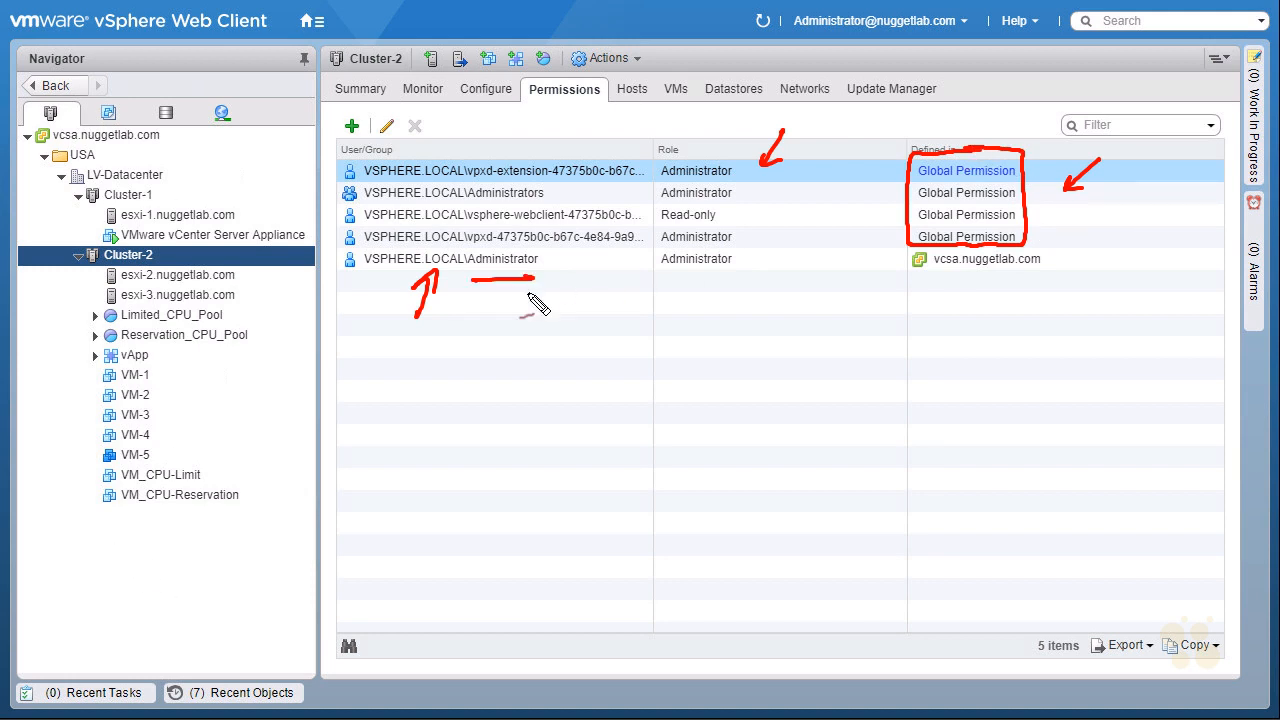
{"action": "mouse_move", "coordinate": [488, 281]}
{"action": "left_mouse_down"}
{"action": "mouse_move", "coordinate": [472, 262]}
{"action": "mouse_move", "coordinate": [492, 281]}
{"action": "left_mouse_up"}
{"action": "left_click_drag", "start_coordinate": [678, 280], "coordinate": [702, 283]}
{"action": "mouse_move", "coordinate": [937, 281]}
{"action": "left_mouse_down"}
{"action": "mouse_move", "coordinate": [1016, 283]}
{"action": "mouse_move", "coordinate": [893, 272]}
{"action": "mouse_move", "coordinate": [930, 290]}
{"action": "mouse_move", "coordinate": [357, 412]}
{"action": "mouse_move", "coordinate": [202, 130]}
{"action": "mouse_move", "coordinate": [190, 143]}
{"action": "left_mouse_up"}
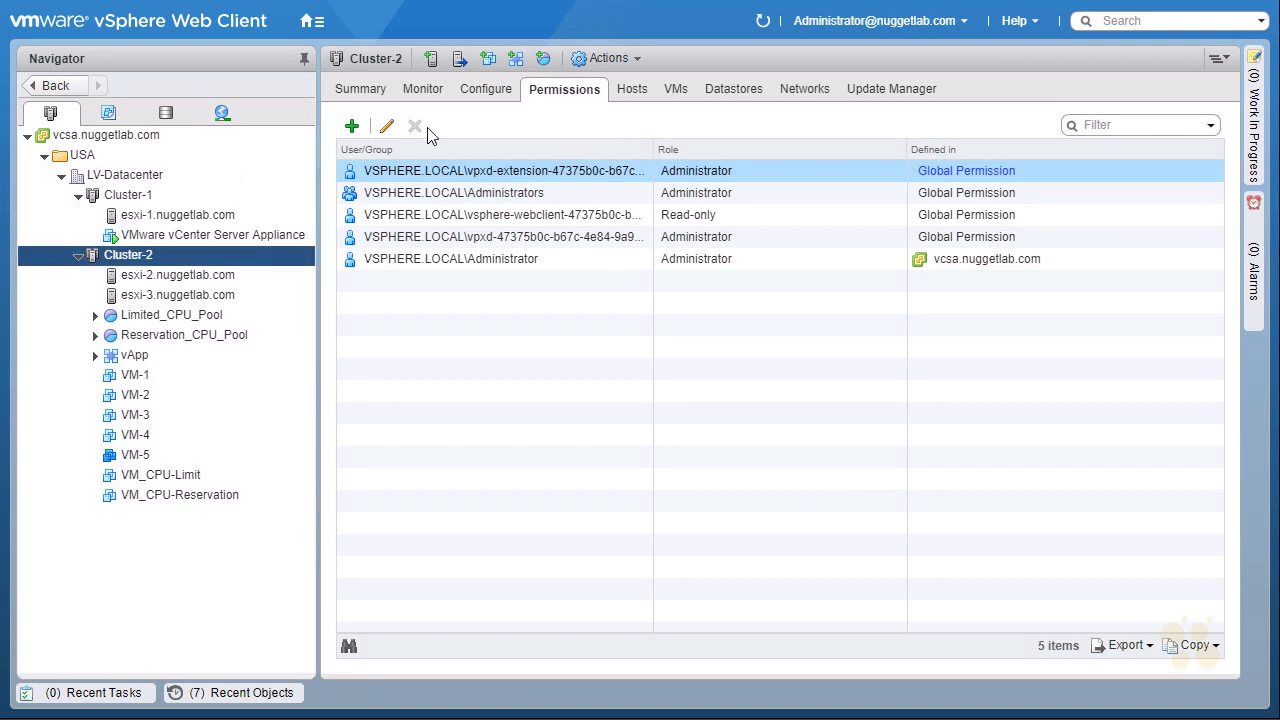
Start adding a permission on Cluster-2 with Administrator as the assigned role.
{"action": "left_click", "coordinate": [354, 134]}
{"action": "left_click", "coordinate": [701, 221]}
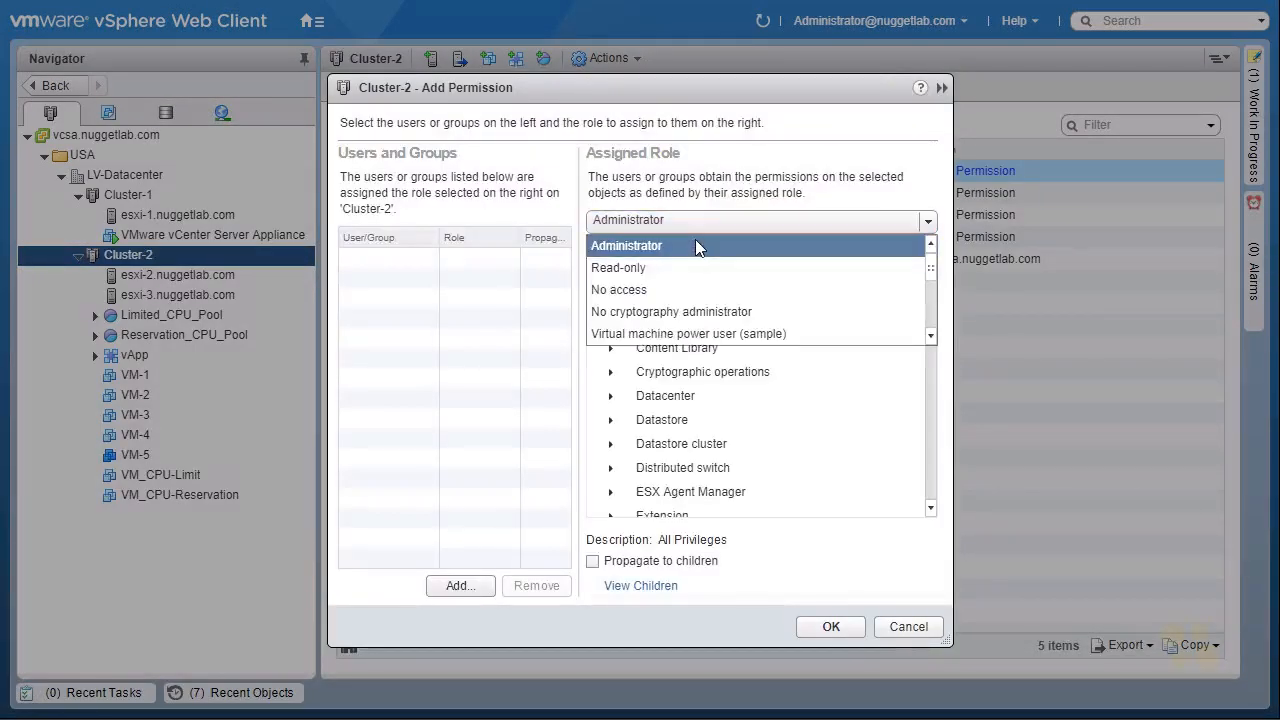
{"action": "left_click", "coordinate": [694, 245]}
Assign the Cluster-2 Administrator permission to the newly created user from the nuggetlab.com domain, propagating to children, and save it.
{"action": "left_click", "coordinate": [458, 587]}
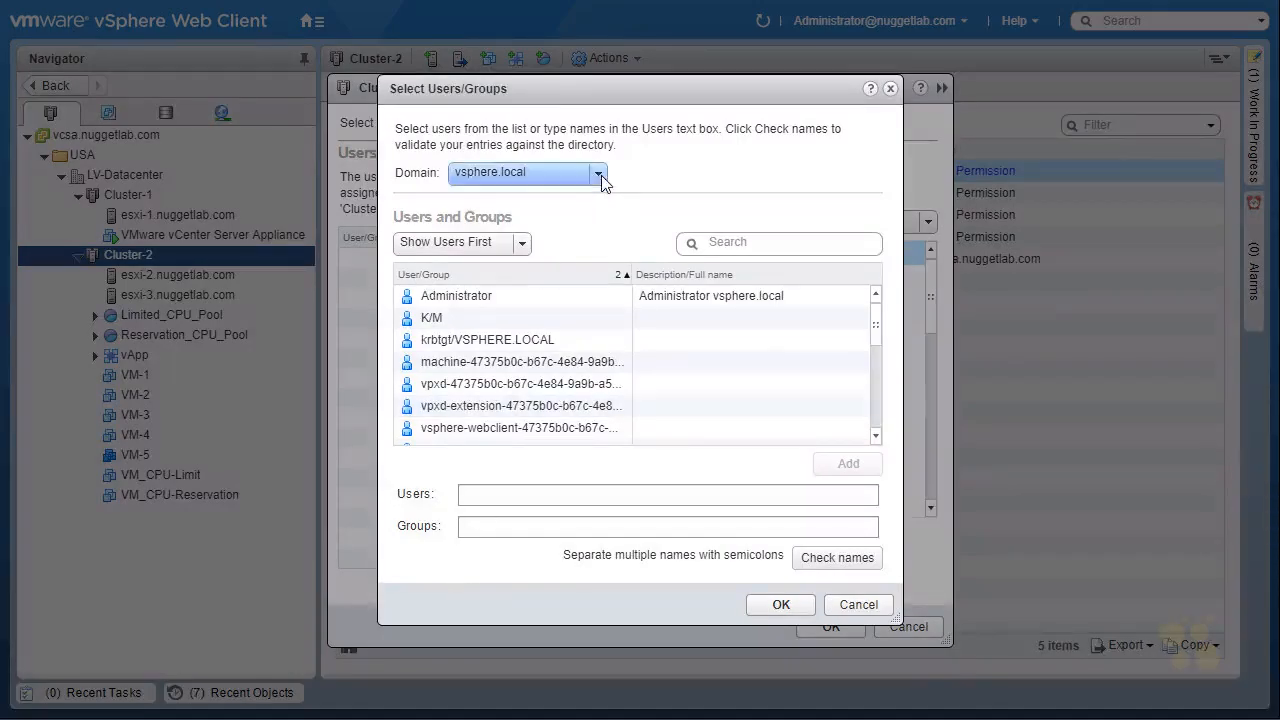
{"action": "left_click", "coordinate": [600, 176]}
{"action": "left_click", "coordinate": [504, 238]}
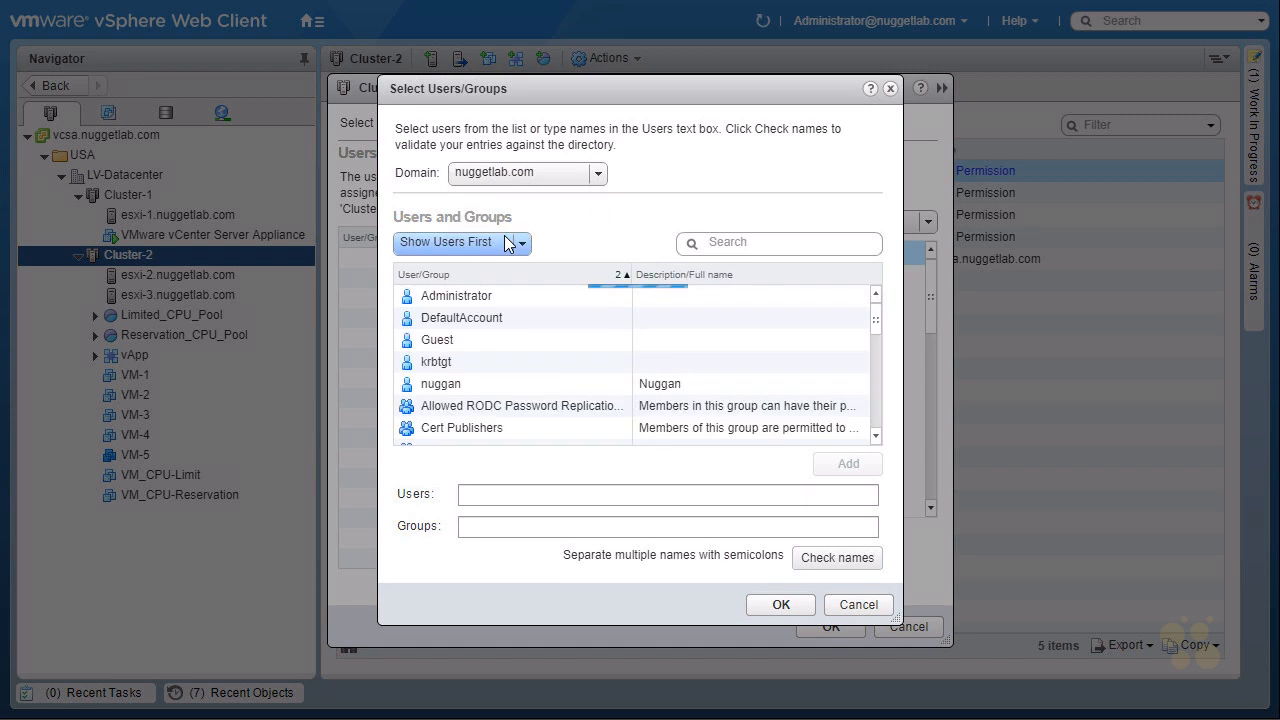
{"action": "left_click", "coordinate": [451, 387]}
{"action": "left_click", "coordinate": [841, 466]}
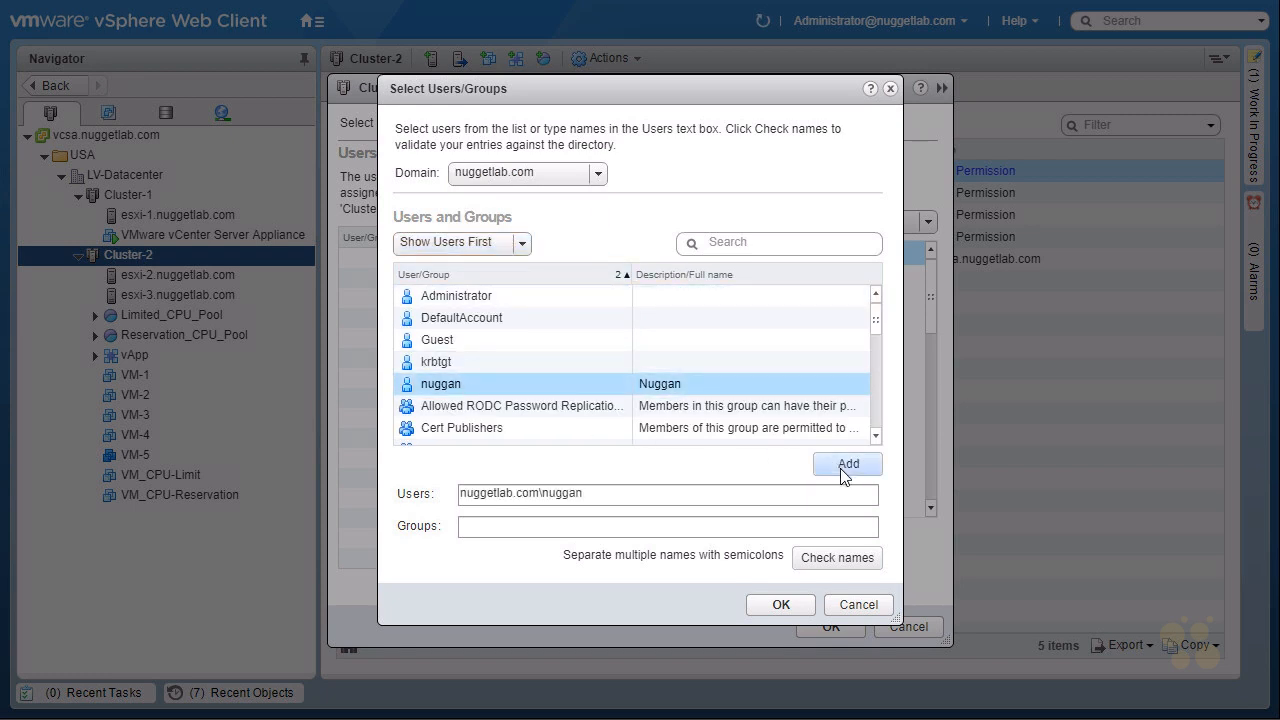
{"action": "left_click", "coordinate": [780, 605]}
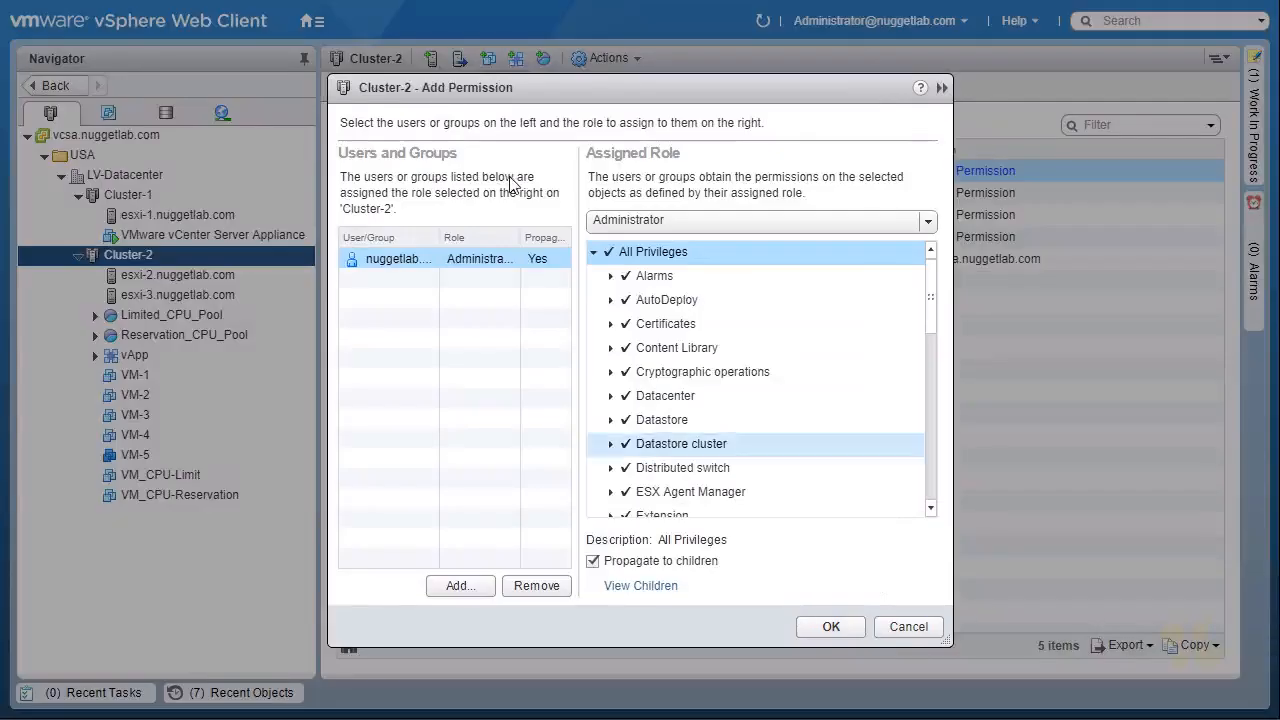
{"action": "key", "text": "ctrl+shift+d"}
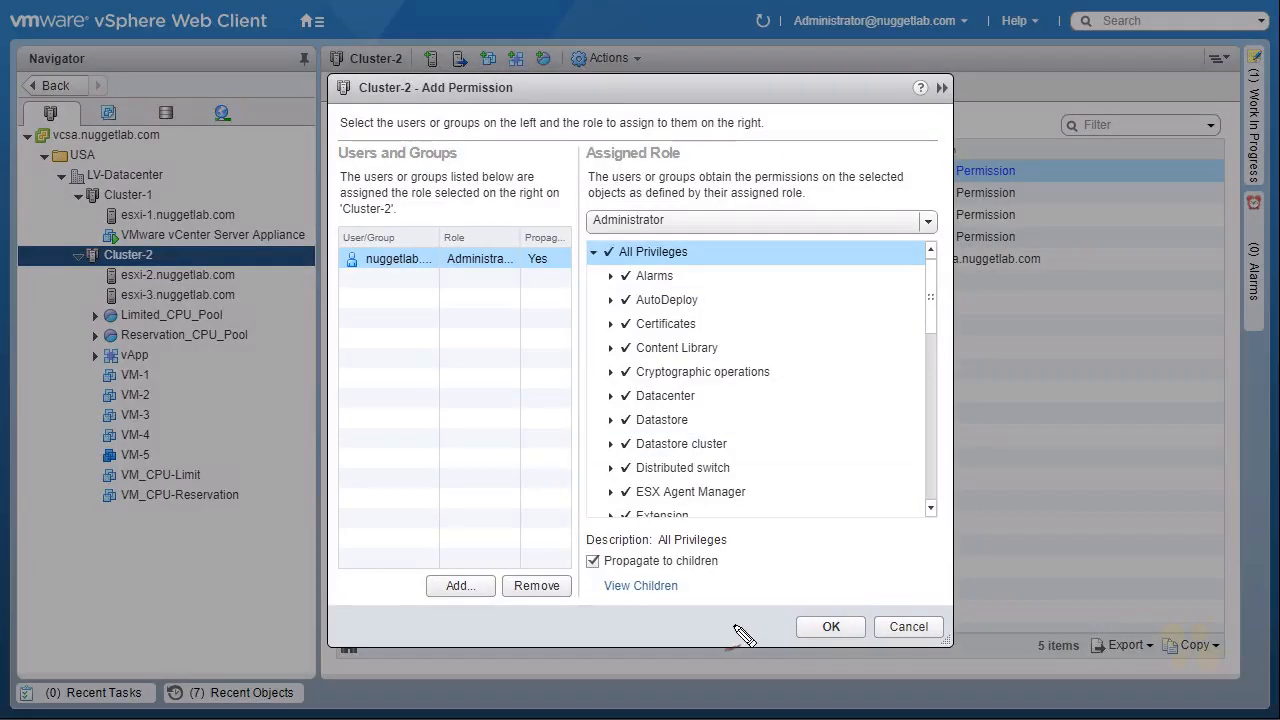
{"action": "mouse_move", "coordinate": [362, 101]}
{"action": "left_mouse_down"}
{"action": "mouse_move", "coordinate": [403, 103]}
{"action": "mouse_move", "coordinate": [386, 99]}
{"action": "left_mouse_up"}
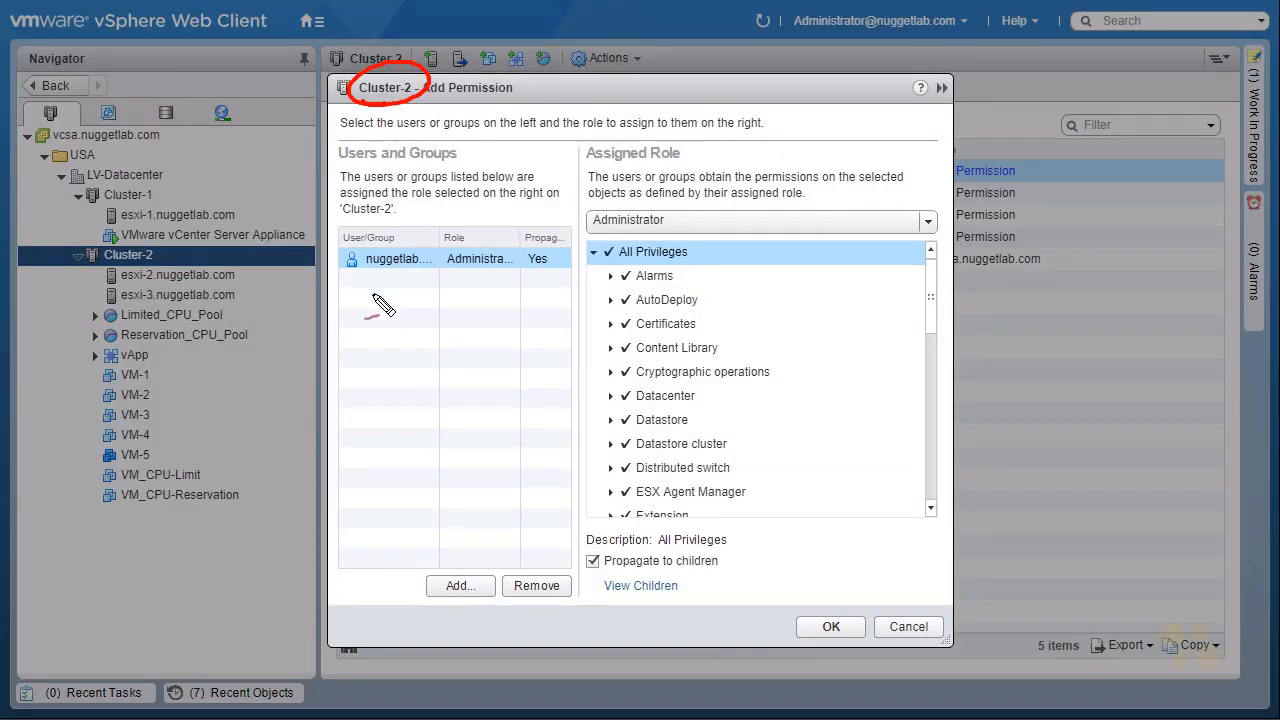
{"action": "left_click_drag", "start_coordinate": [363, 288], "coordinate": [378, 291]}
{"action": "mouse_move", "coordinate": [478, 296]}
{"action": "left_mouse_down"}
{"action": "mouse_move", "coordinate": [600, 195]}
{"action": "mouse_move", "coordinate": [620, 258]}
{"action": "left_mouse_up"}
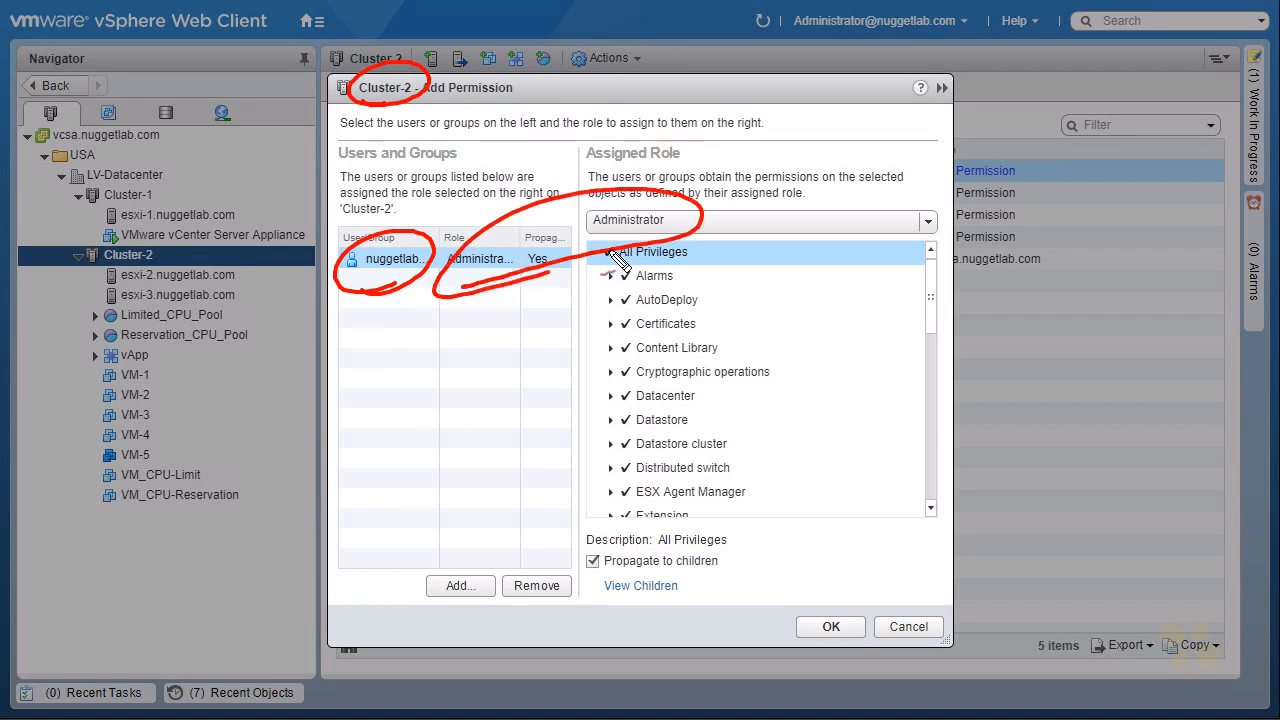
{"action": "left_click_drag", "start_coordinate": [470, 128], "coordinate": [428, 104]}
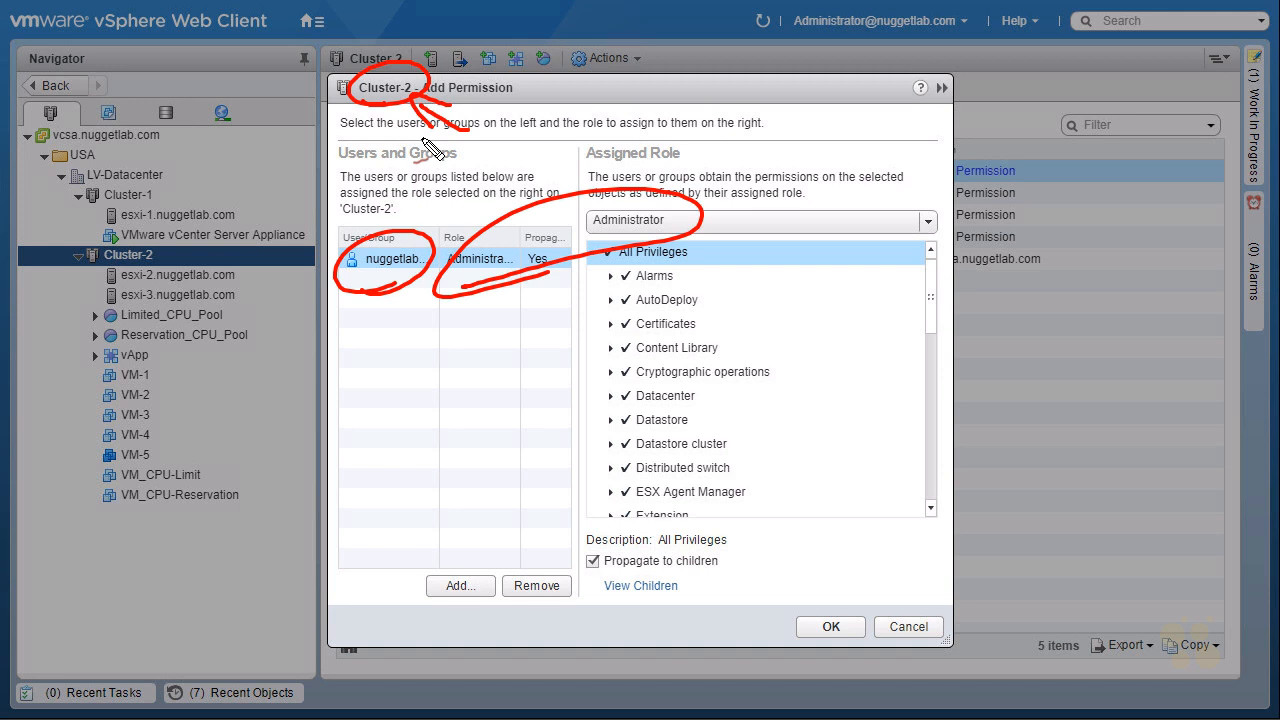
{"action": "left_click", "coordinate": [831, 627]}
Examine the user, role and scope of the new Cluster-2 permission and the child objects below the cluster.
{"action": "mouse_move", "coordinate": [372, 190]}
{"action": "left_mouse_down"}
{"action": "mouse_move", "coordinate": [505, 195]}
{"action": "mouse_move", "coordinate": [378, 193]}
{"action": "left_mouse_up"}
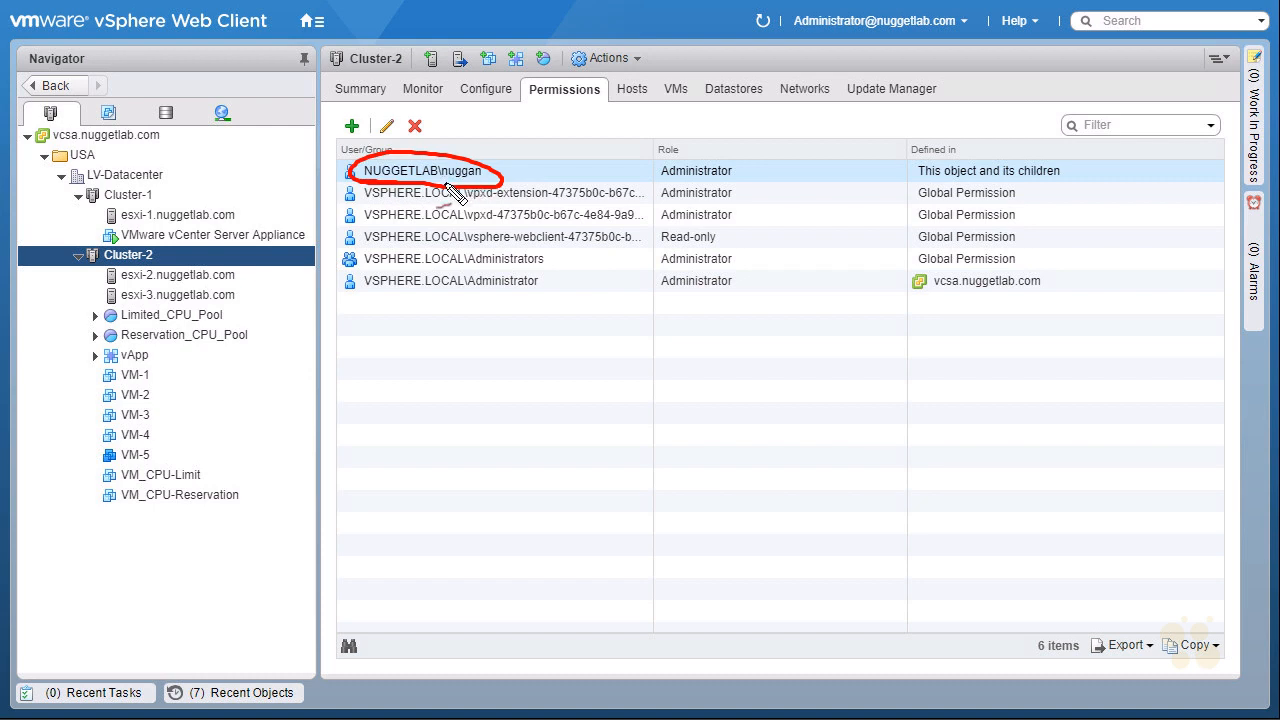
{"action": "left_click_drag", "start_coordinate": [672, 189], "coordinate": [677, 194]}
{"action": "mouse_move", "coordinate": [921, 180]}
{"action": "left_mouse_down"}
{"action": "mouse_move", "coordinate": [1024, 180]}
{"action": "mouse_move", "coordinate": [922, 161]}
{"action": "left_mouse_up"}
{"action": "left_click_drag", "start_coordinate": [922, 161], "coordinate": [949, 186]}
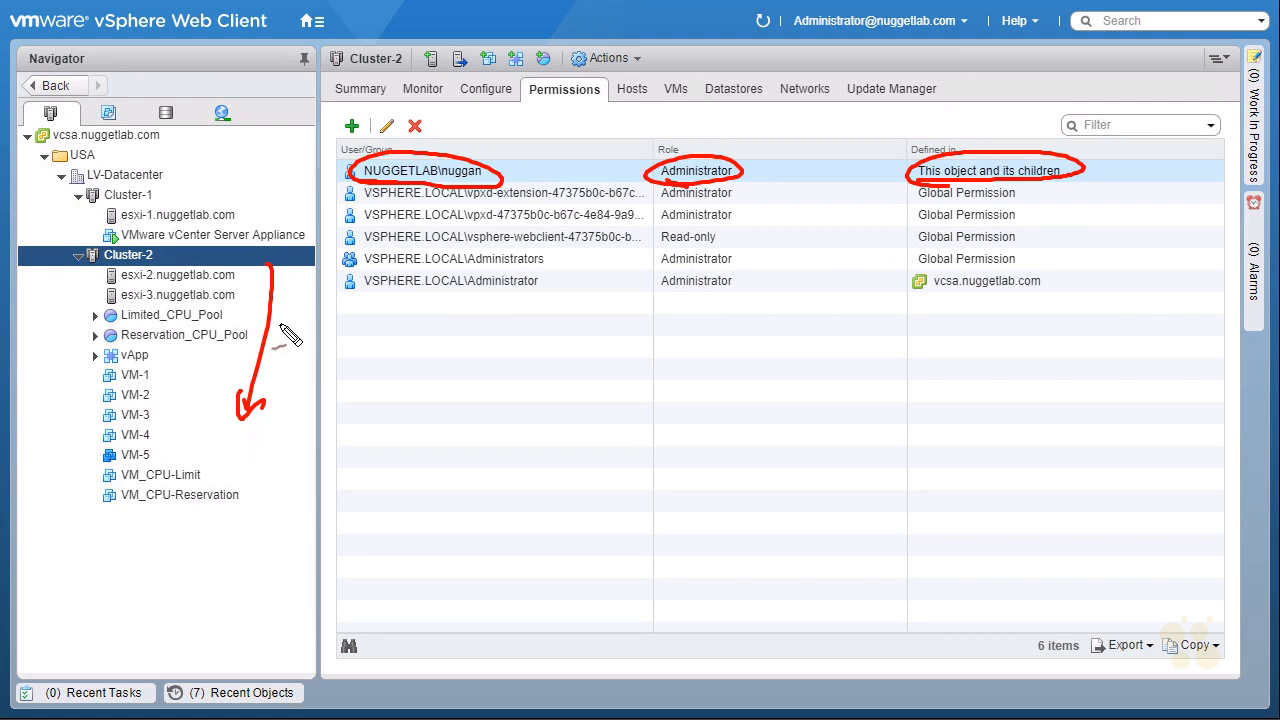
{"action": "left_click_drag", "start_coordinate": [244, 604], "coordinate": [259, 598]}
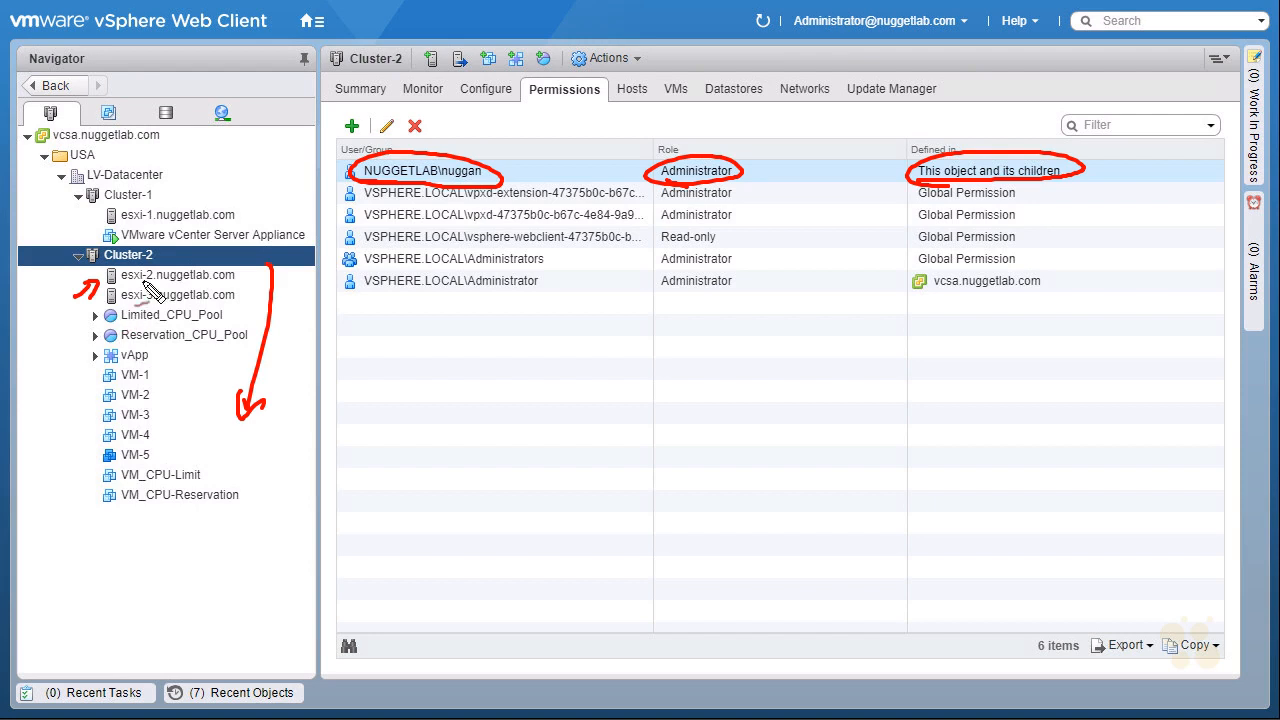
{"action": "key", "text": "Escape"}
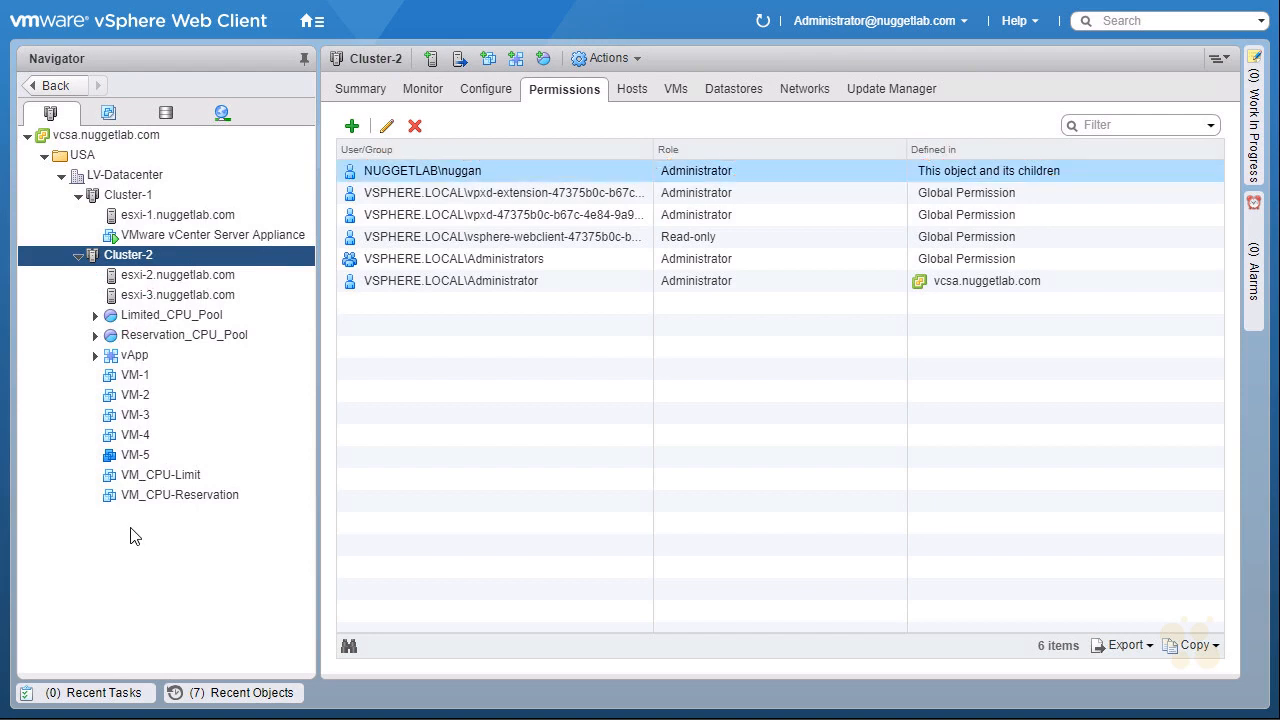
Open the permissions of VM-5 and start adding one with No access as the assigned role.
{"action": "left_click", "coordinate": [148, 455]}
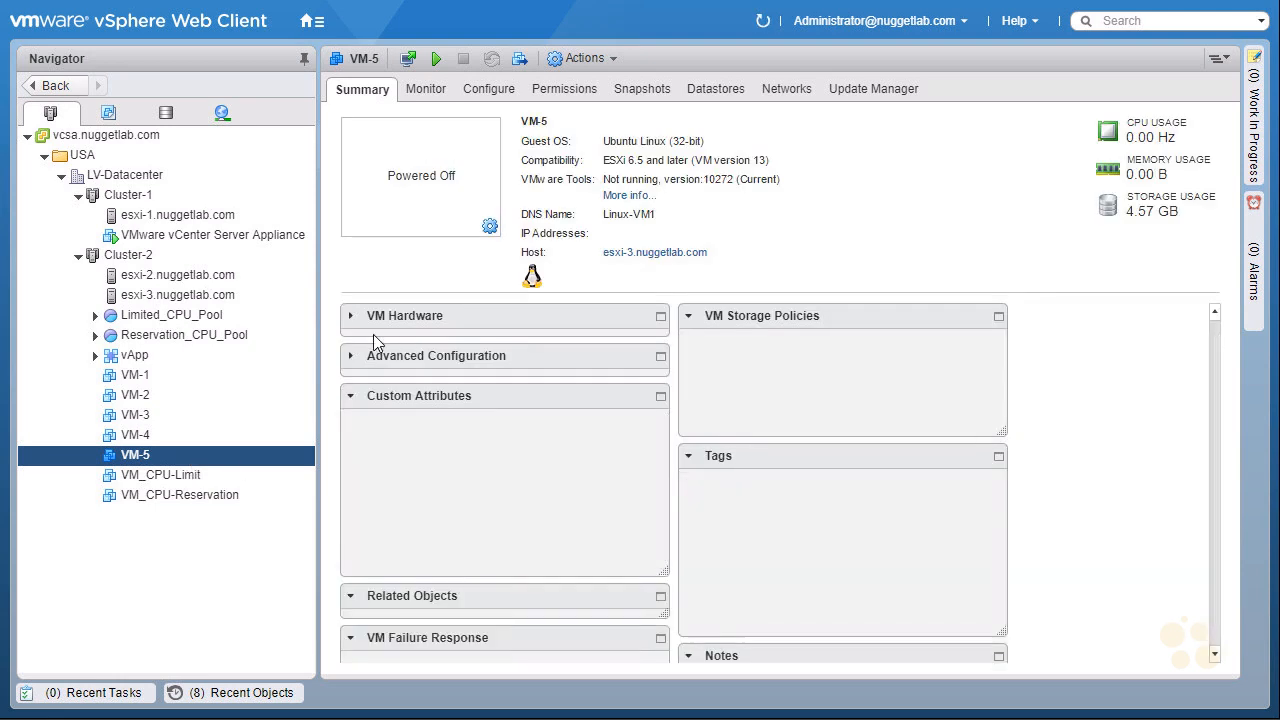
{"action": "left_click", "coordinate": [564, 90]}
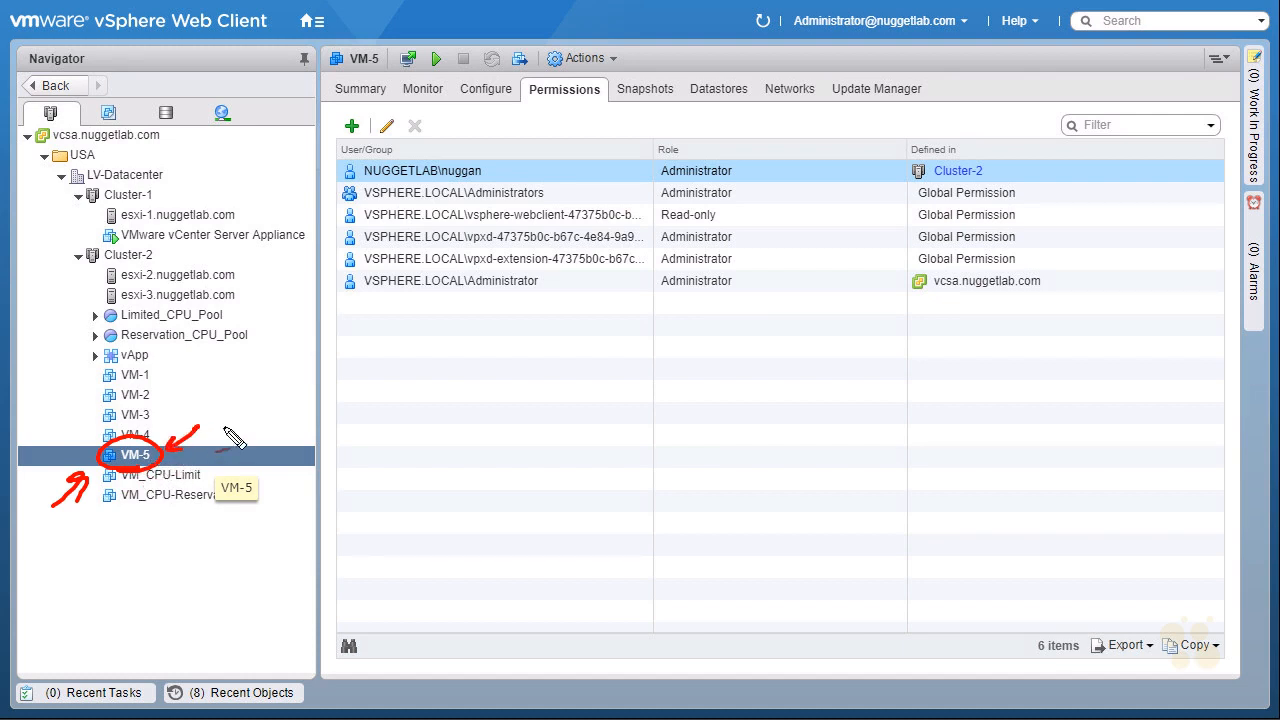
{"action": "left_click", "coordinate": [352, 128]}
{"action": "left_click", "coordinate": [669, 222]}
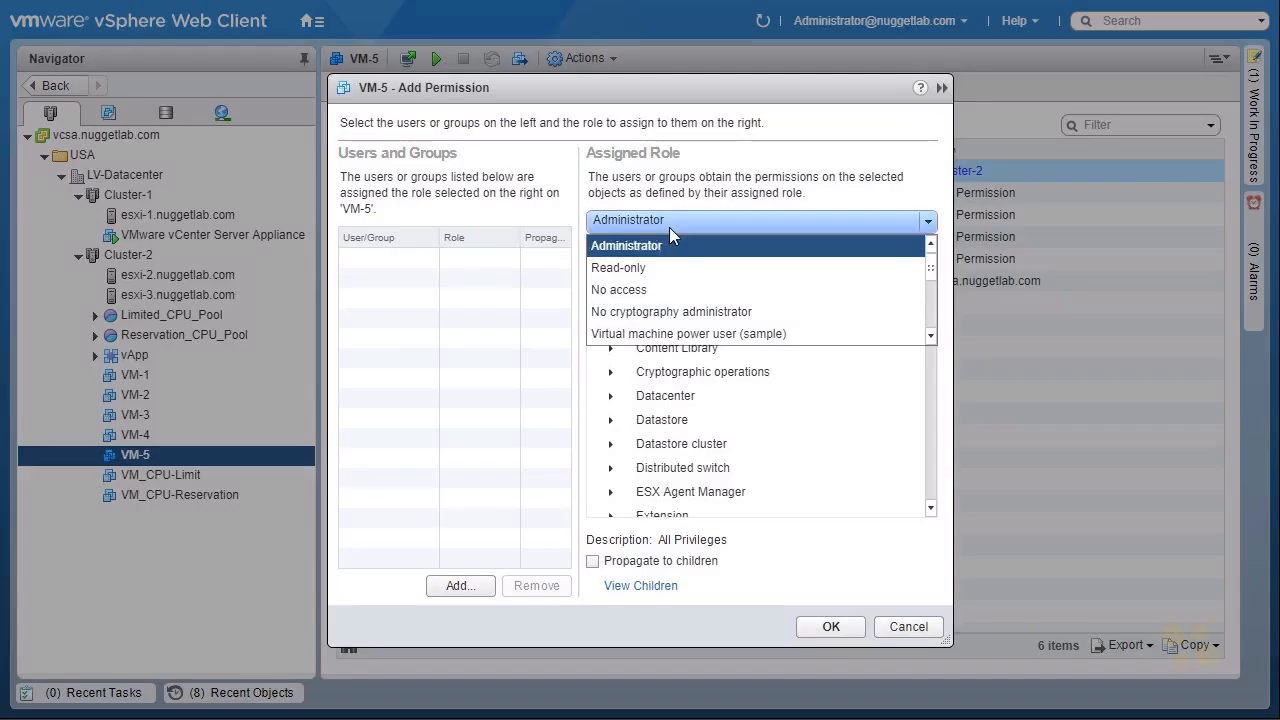
{"action": "left_click", "coordinate": [621, 292]}
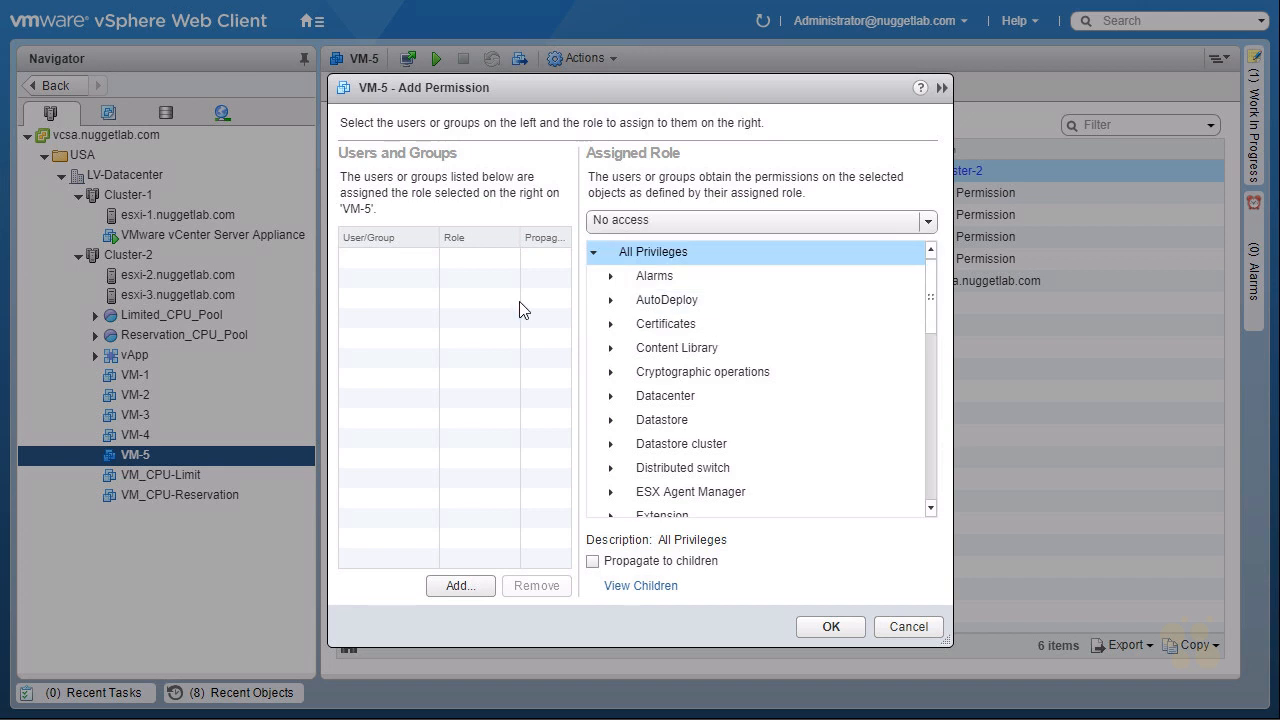
Assign the VM-5 No access permission to the newly created nuggetlab.com user, propagating to children, and save it.
{"action": "left_click", "coordinate": [459, 587]}
{"action": "left_click", "coordinate": [601, 175]}
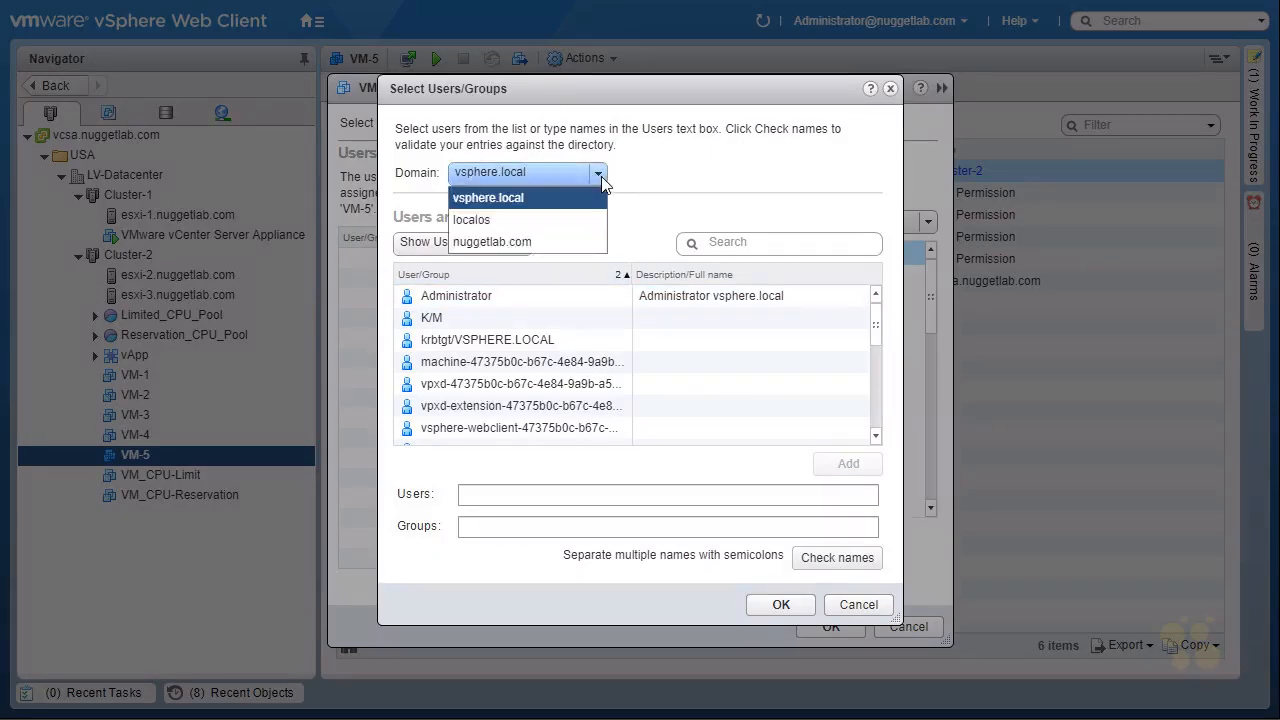
{"action": "left_click", "coordinate": [521, 243]}
{"action": "left_click", "coordinate": [448, 391]}
{"action": "left_click", "coordinate": [834, 466]}
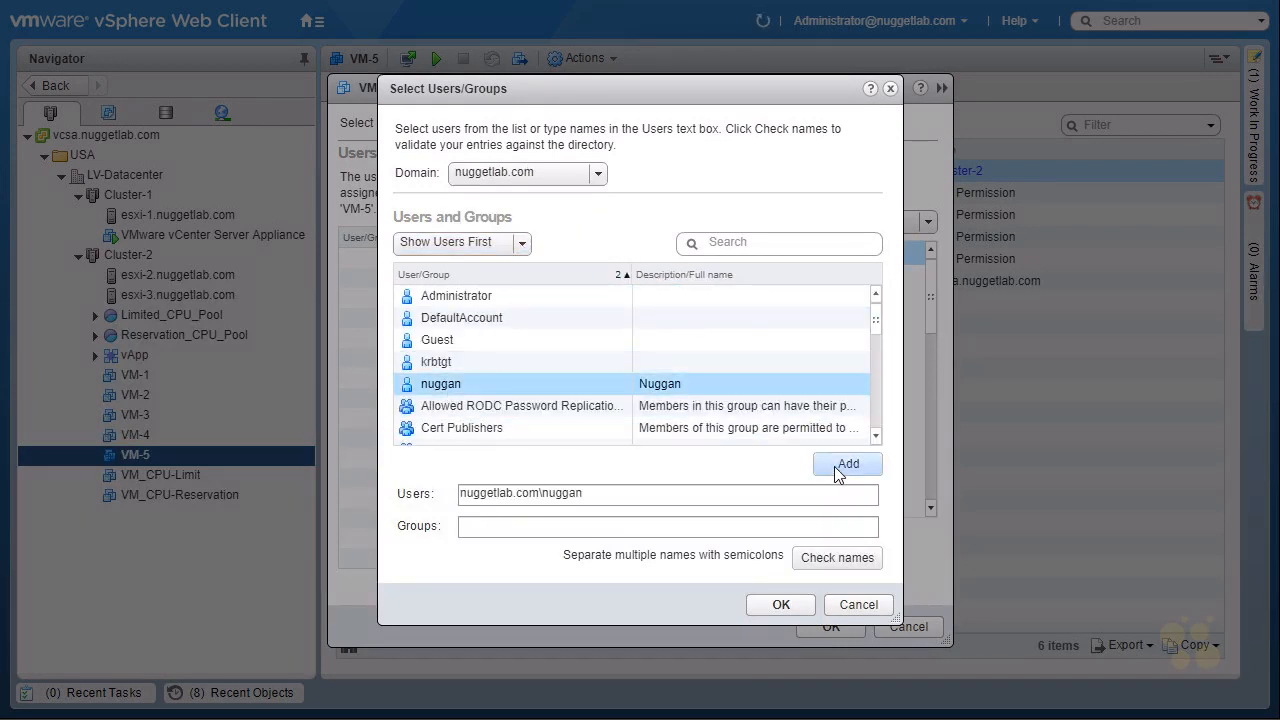
{"action": "left_click", "coordinate": [781, 605]}
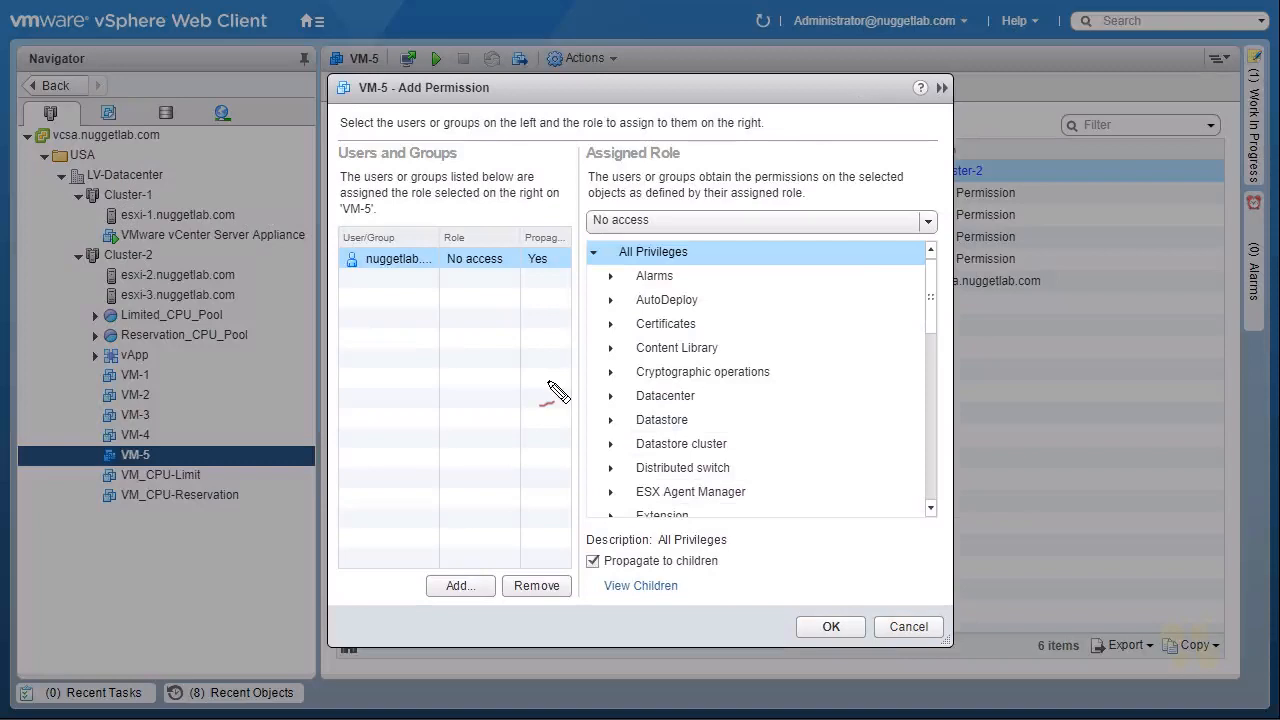
{"action": "mouse_move", "coordinate": [394, 318]}
{"action": "left_mouse_down"}
{"action": "mouse_move", "coordinate": [397, 276]}
{"action": "mouse_move", "coordinate": [404, 304]}
{"action": "left_mouse_up"}
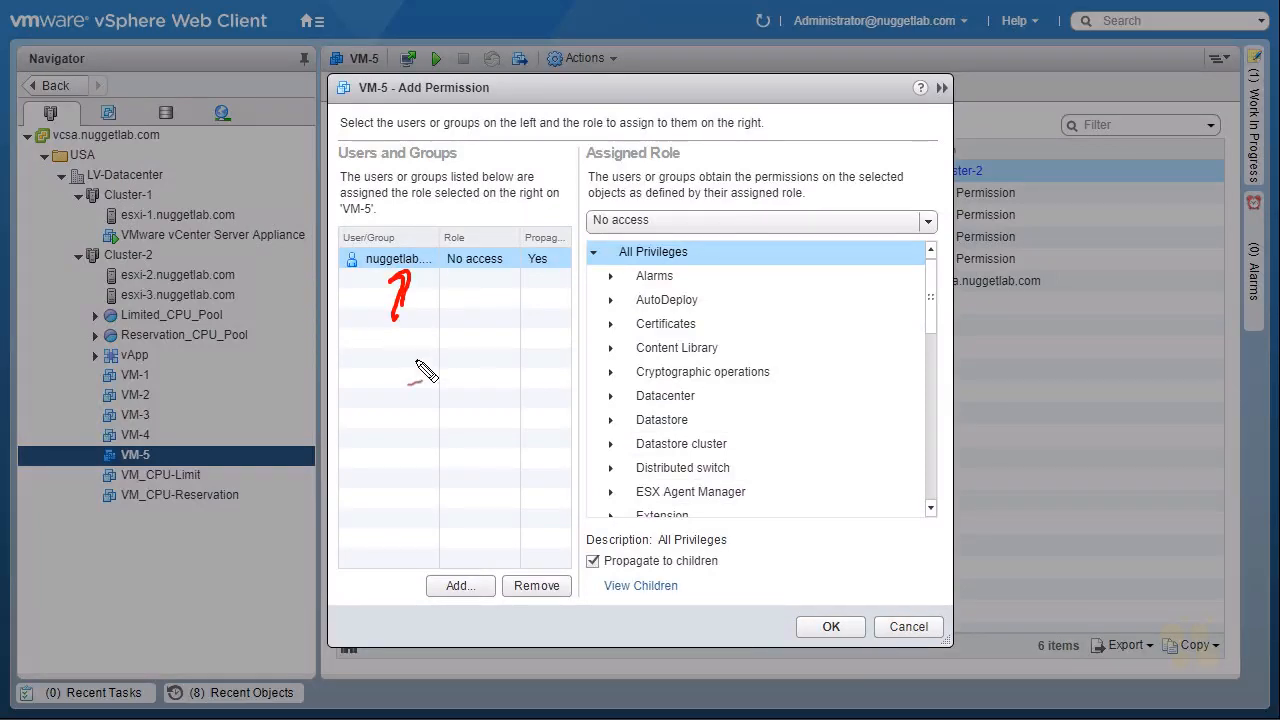
{"action": "left_click_drag", "start_coordinate": [634, 246], "coordinate": [620, 243]}
{"action": "left_click_drag", "start_coordinate": [398, 78], "coordinate": [388, 104]}
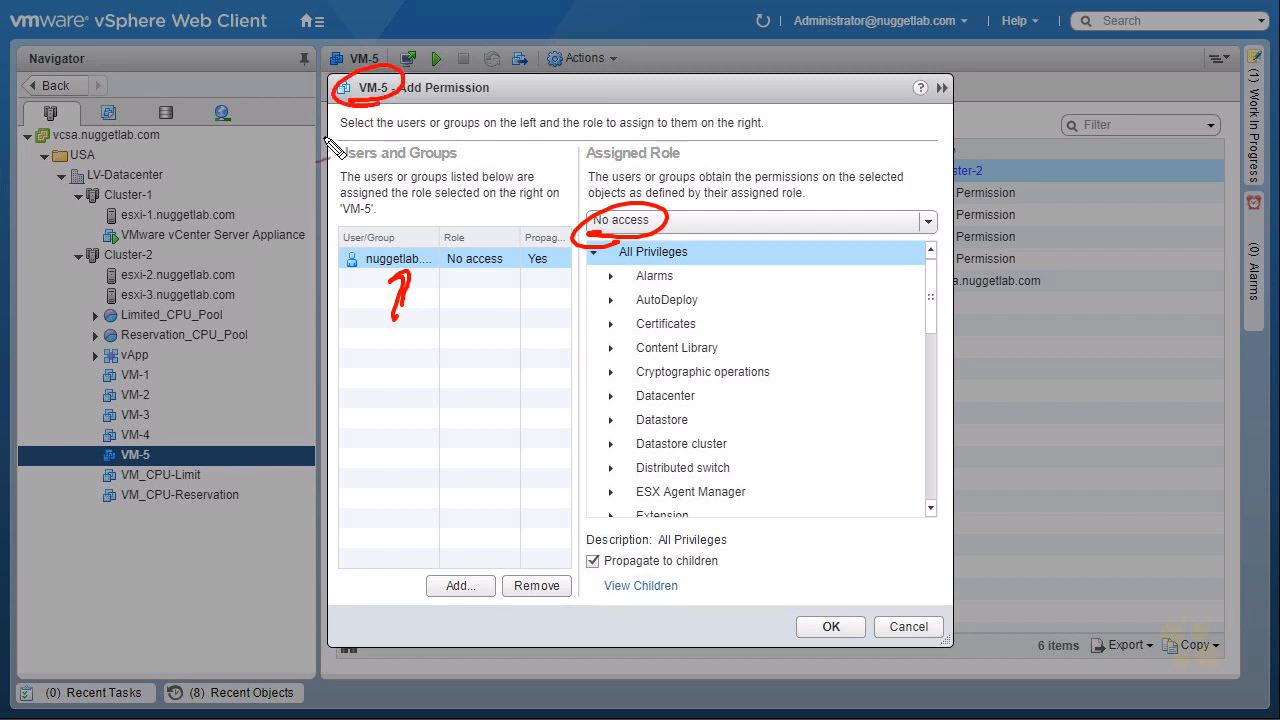
{"action": "key", "text": "Escape"}
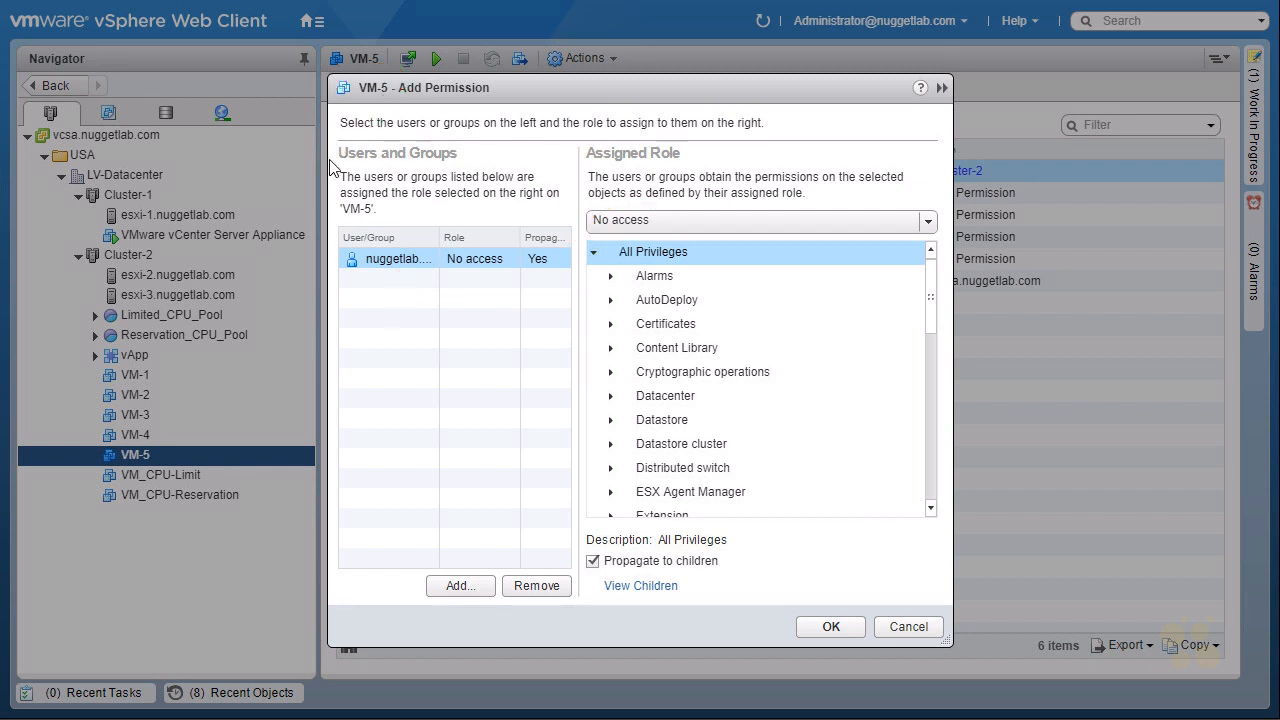
{"action": "left_click", "coordinate": [831, 627]}
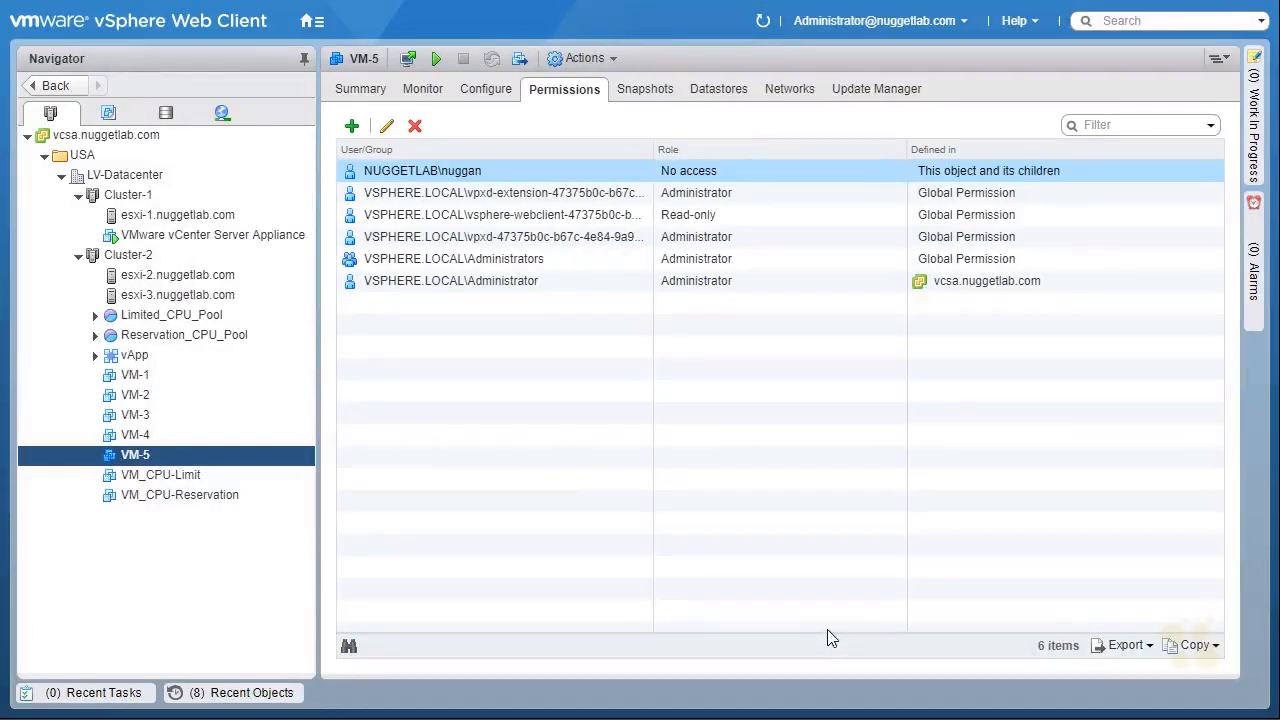
Review the user, role and scope of the new permission entry on VM-5.
{"action": "mouse_move", "coordinate": [440, 186]}
{"action": "left_mouse_down"}
{"action": "mouse_move", "coordinate": [480, 188]}
{"action": "mouse_move", "coordinate": [445, 187]}
{"action": "left_mouse_up"}
{"action": "mouse_move", "coordinate": [670, 183]}
{"action": "left_mouse_down"}
{"action": "mouse_move", "coordinate": [715, 183]}
{"action": "mouse_move", "coordinate": [675, 187]}
{"action": "left_mouse_up"}
{"action": "mouse_move", "coordinate": [922, 185]}
{"action": "left_mouse_down"}
{"action": "mouse_move", "coordinate": [1067, 160]}
{"action": "mouse_move", "coordinate": [973, 183]}
{"action": "left_mouse_up"}
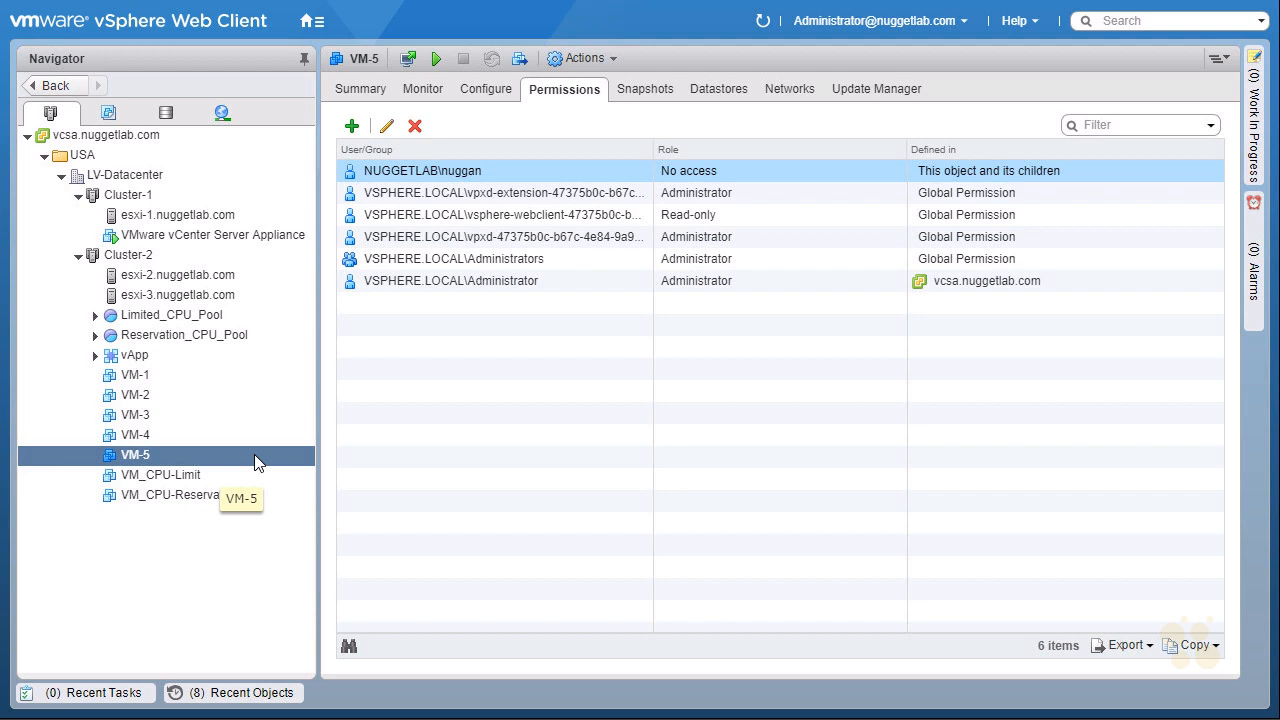
Log out the administrator and sign in with the new nuggetlab.com domain user's user name and password.
{"action": "left_click", "coordinate": [941, 30]}
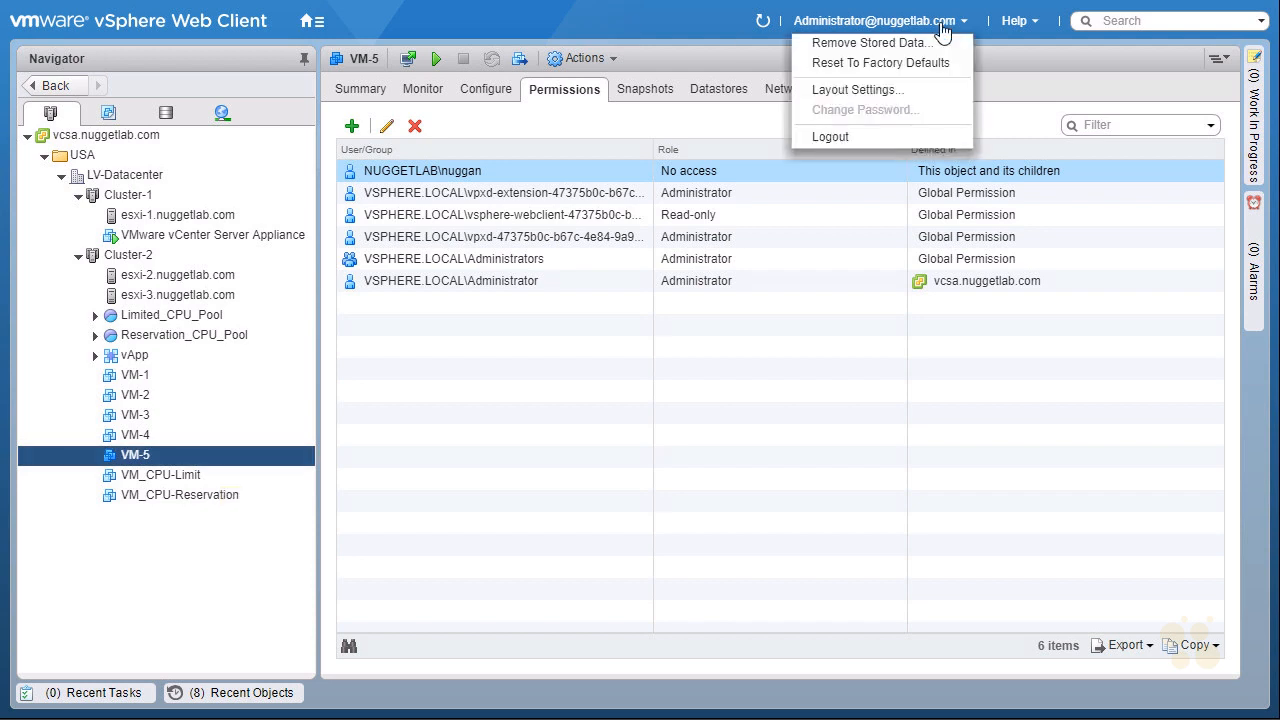
{"action": "left_click", "coordinate": [859, 137]}
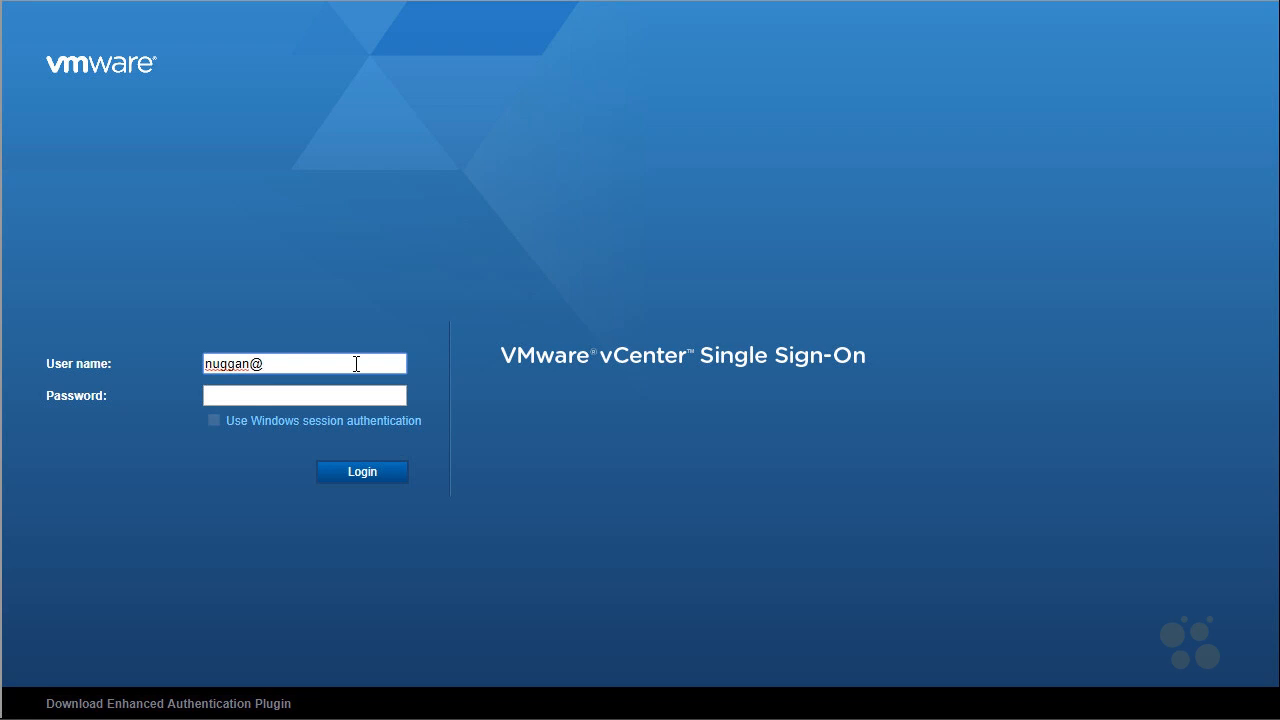
{"action": "key", "text": "Tab"}
{"action": "type", "text": "********"}
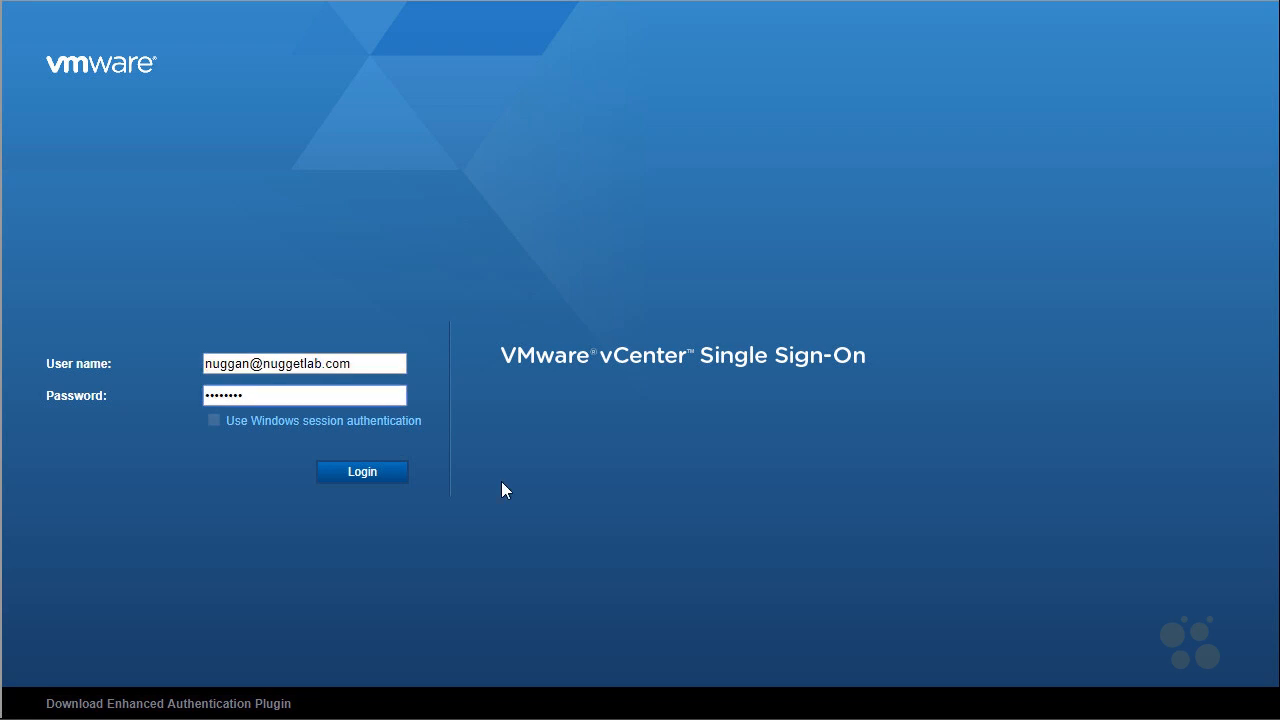
{"action": "left_click", "coordinate": [370, 478]}
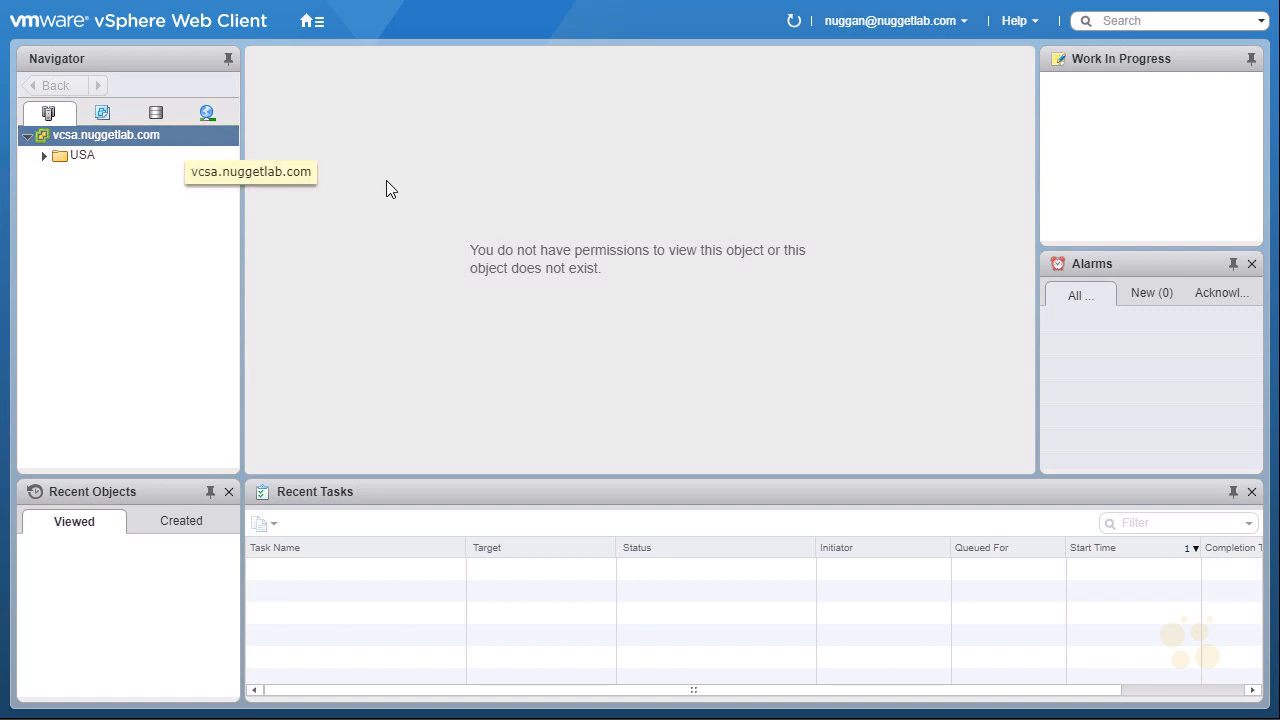
Expand the USA folder and LV-Datacenter in the inventory and open Cluster-2.
{"action": "left_click", "coordinate": [43, 158]}
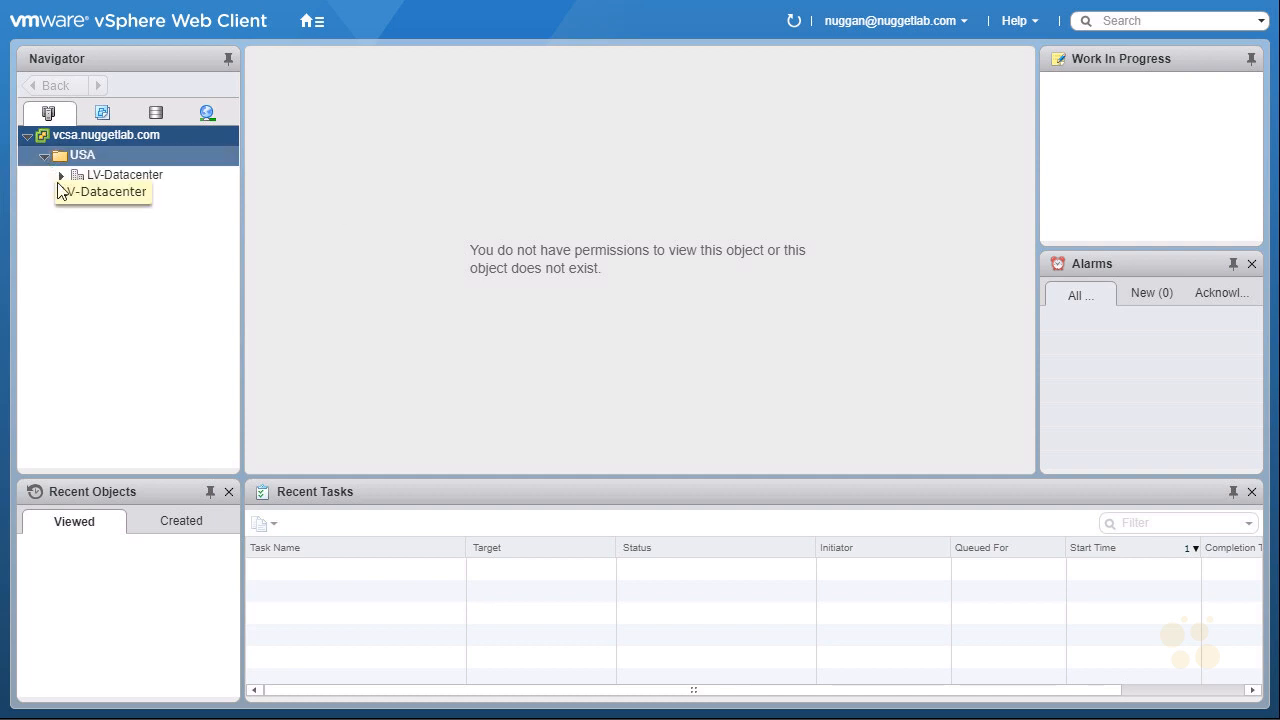
{"action": "left_click", "coordinate": [59, 177]}
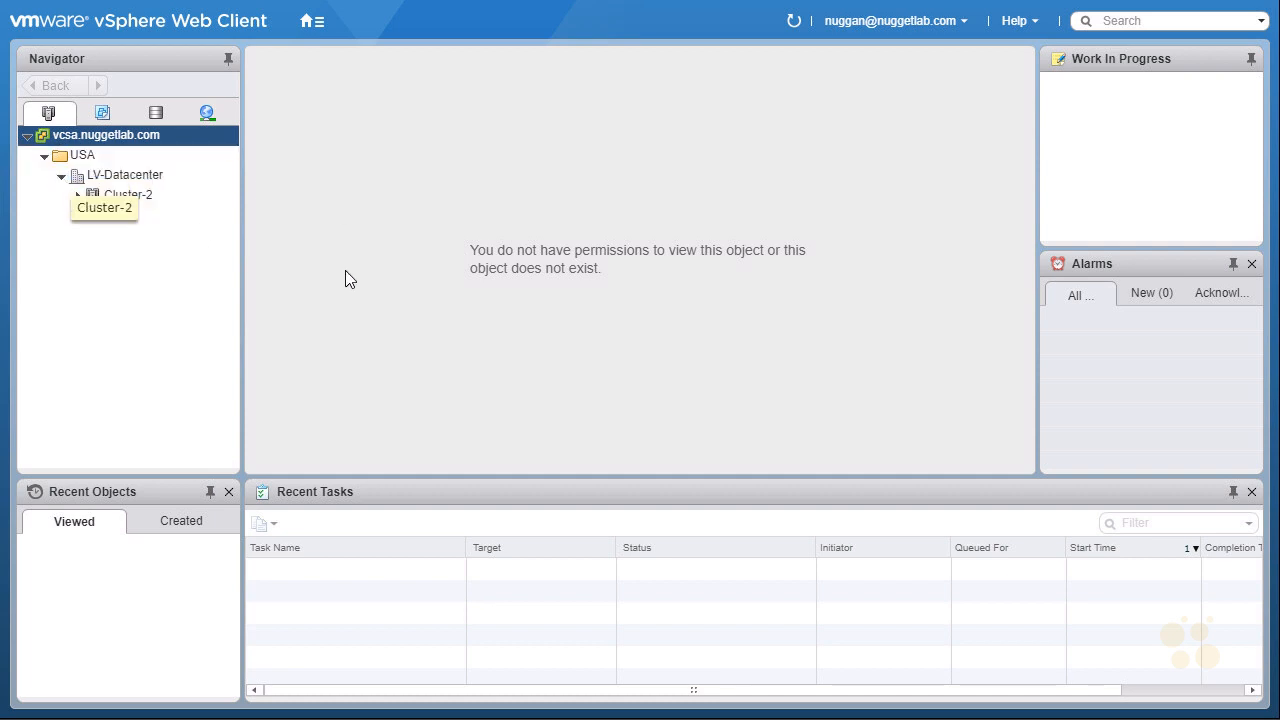
{"action": "left_click", "coordinate": [105, 197]}
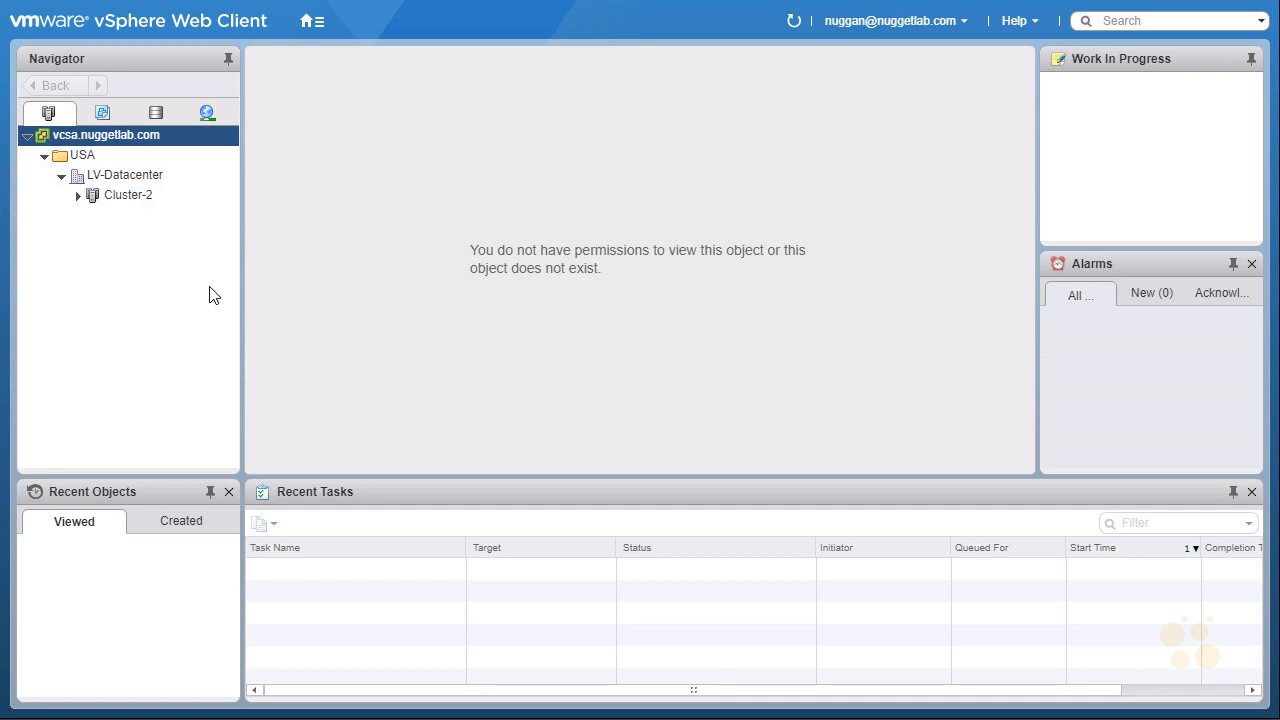
{"action": "left_click", "coordinate": [121, 196]}
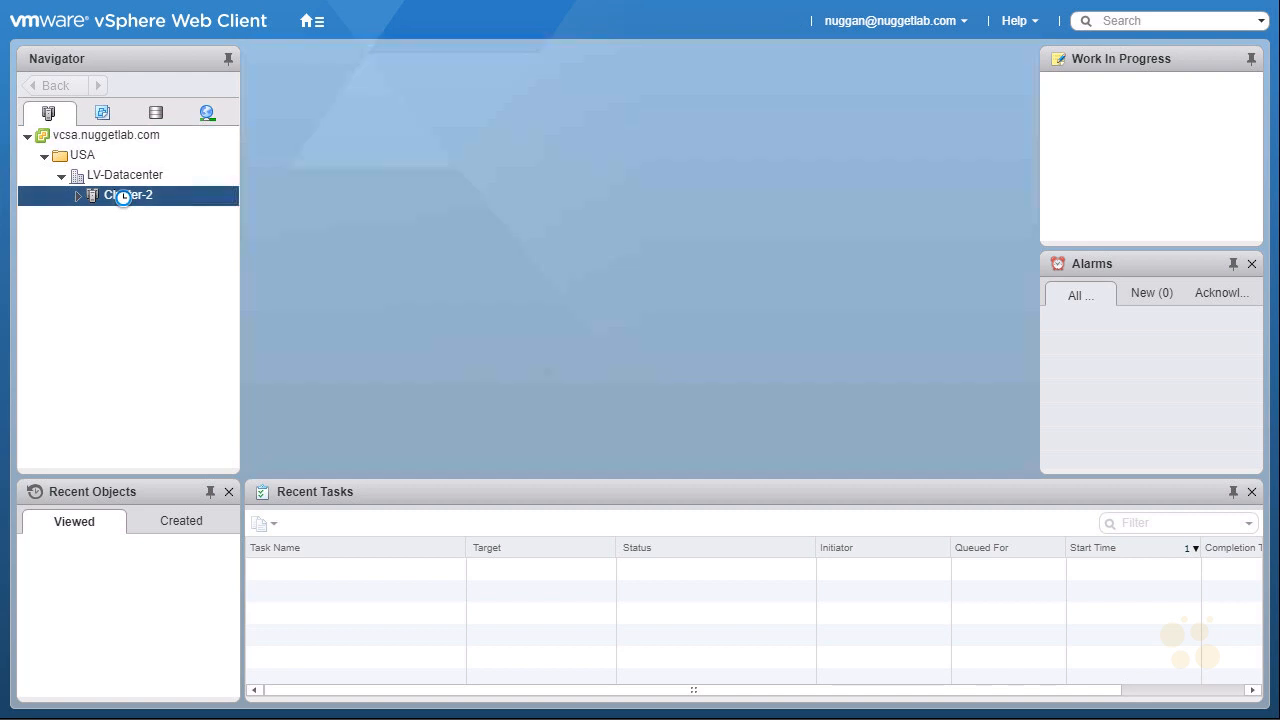
Collapse the Recent Objects, Recent Tasks, Alarms and Work In Progress panes, and hide all Getting Started pages.
{"action": "left_click", "coordinate": [211, 493]}
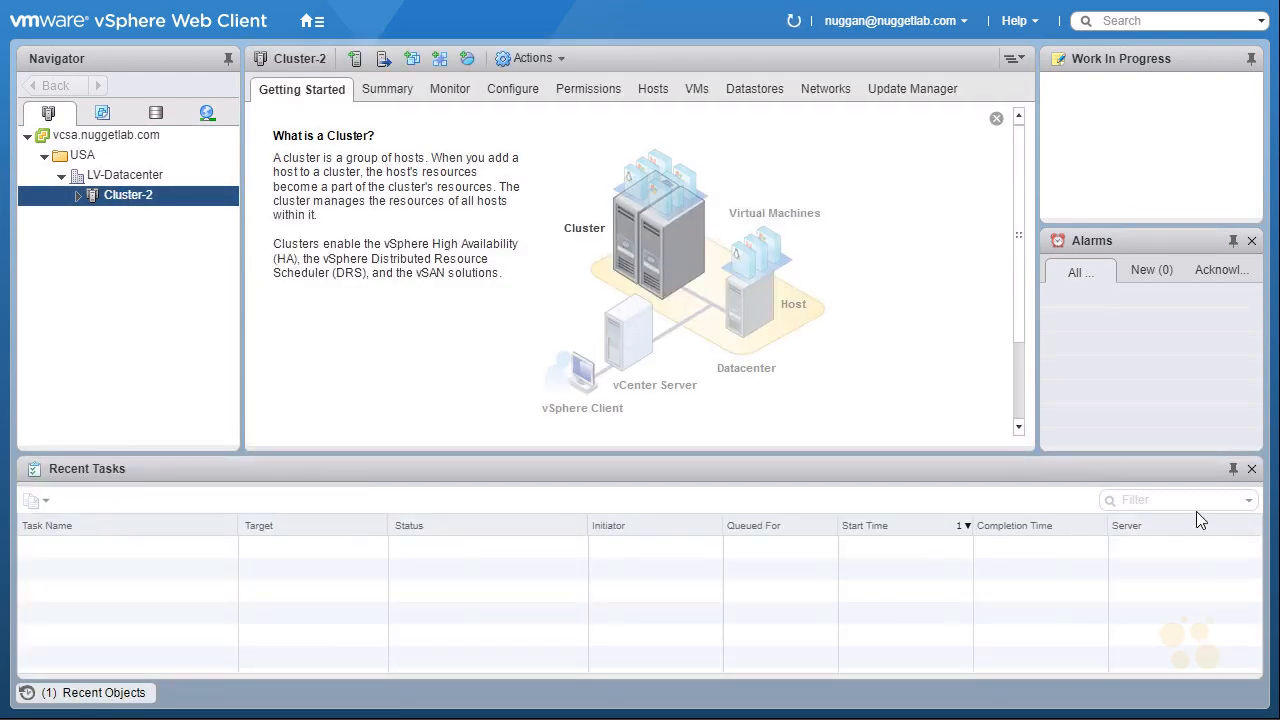
{"action": "left_click", "coordinate": [1233, 470]}
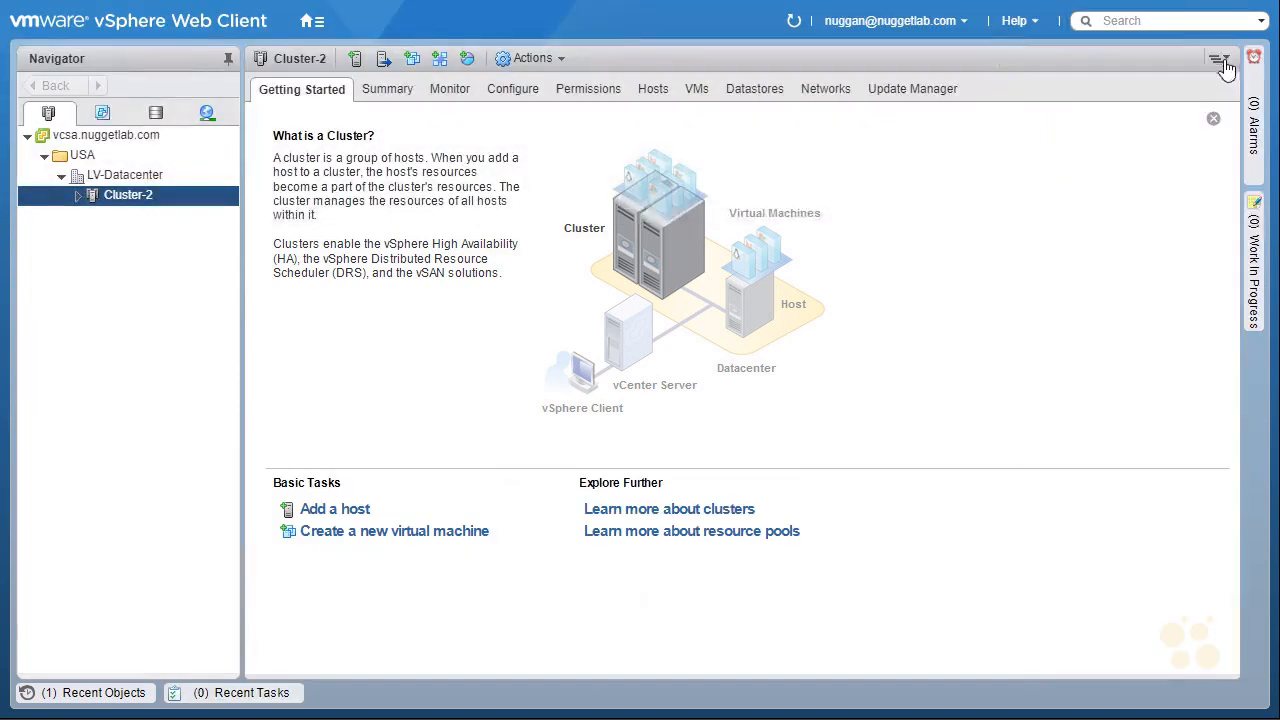
{"action": "left_click", "coordinate": [1016, 30]}
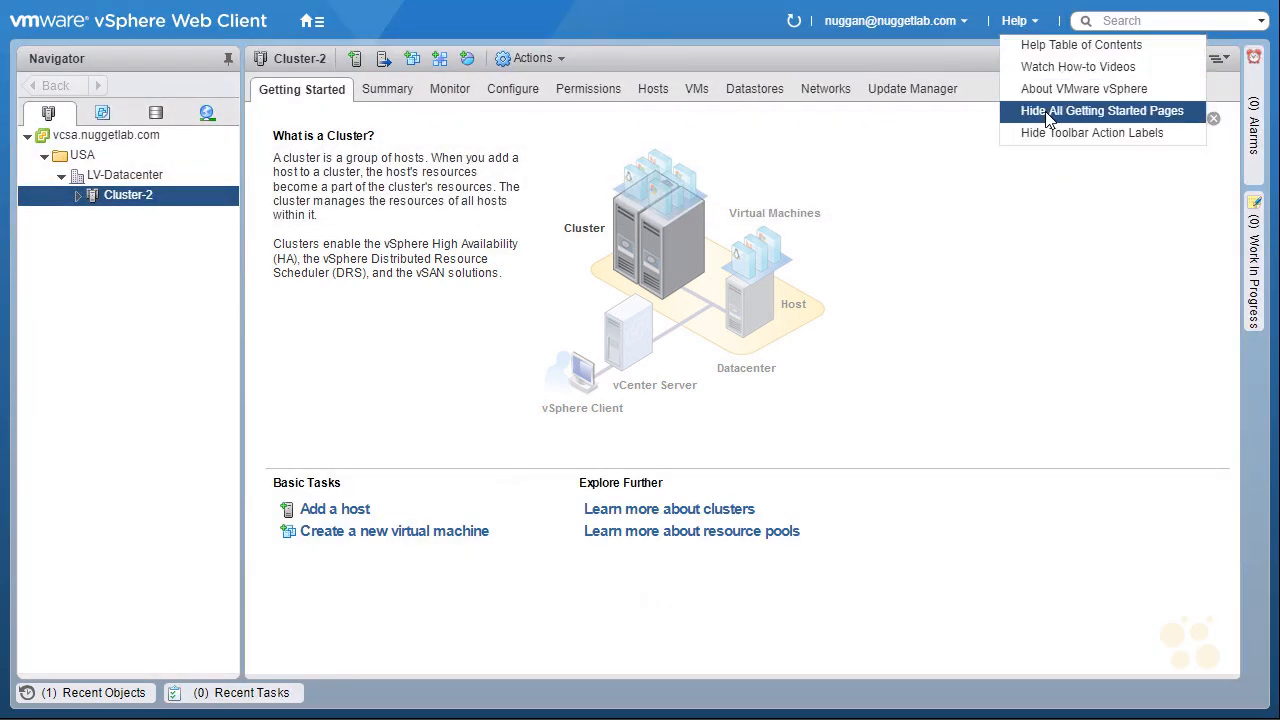
{"action": "left_click", "coordinate": [1045, 111]}
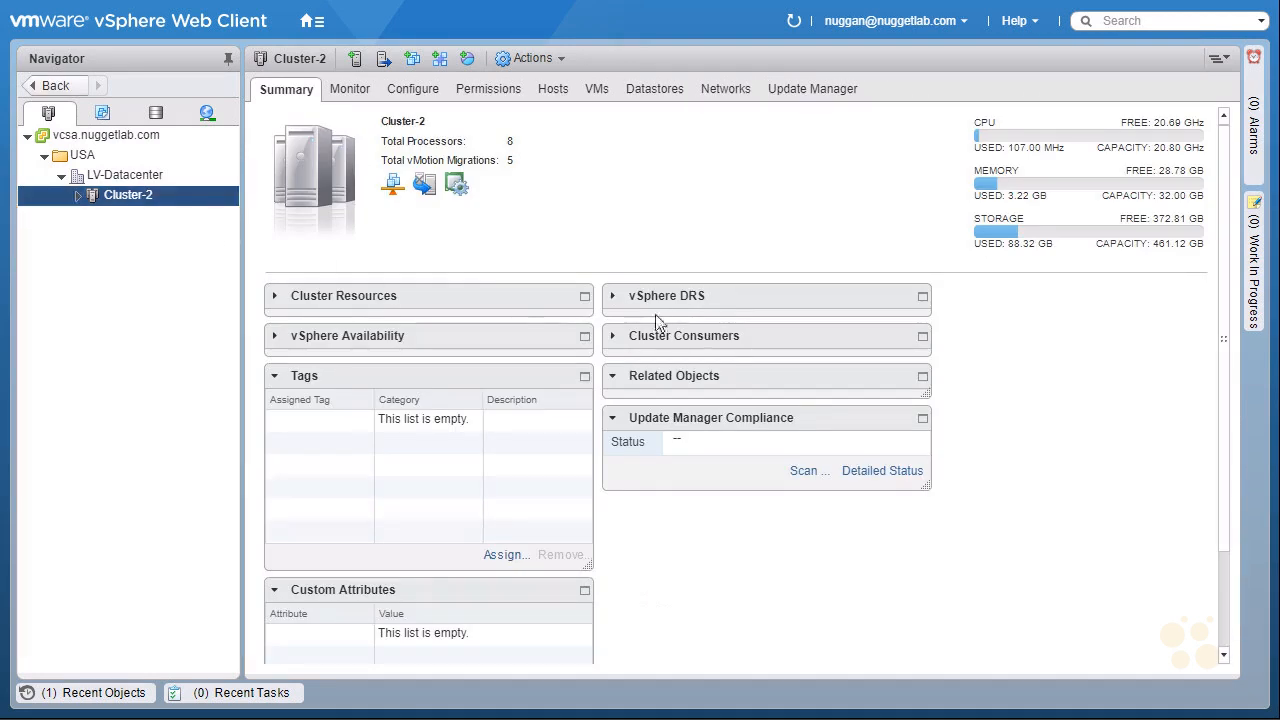
Expand Cluster-2's vSphere DRS details and its inventory contents, making the inventory tree wide enough to read full object names.
{"action": "left_click", "coordinate": [615, 303]}
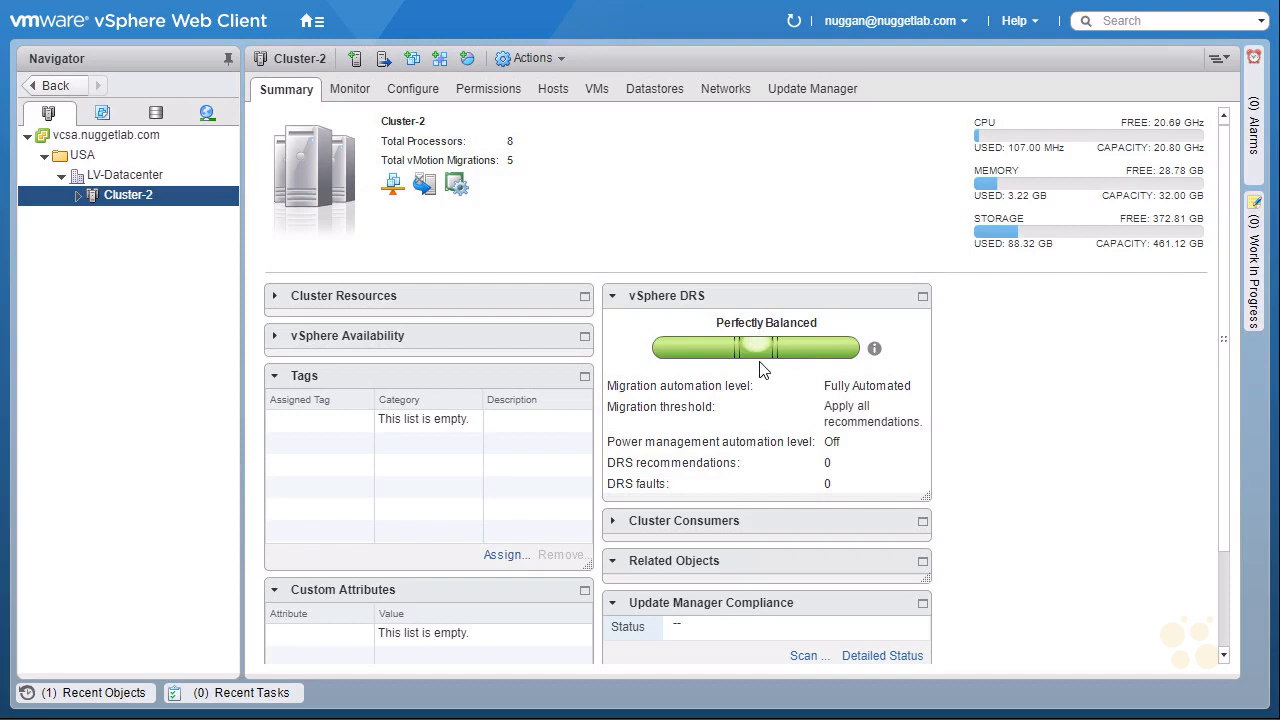
{"action": "left_click", "coordinate": [79, 196]}
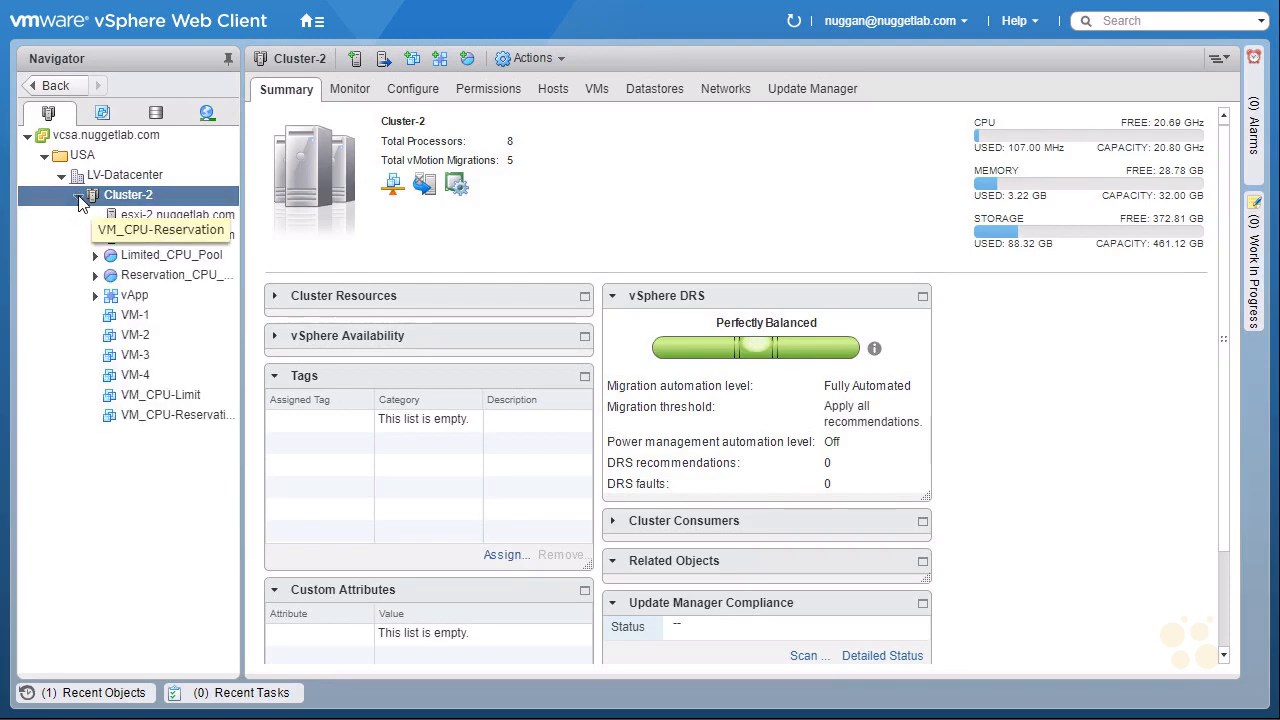
{"action": "left_click_drag", "start_coordinate": [244, 487], "coordinate": [339, 510]}
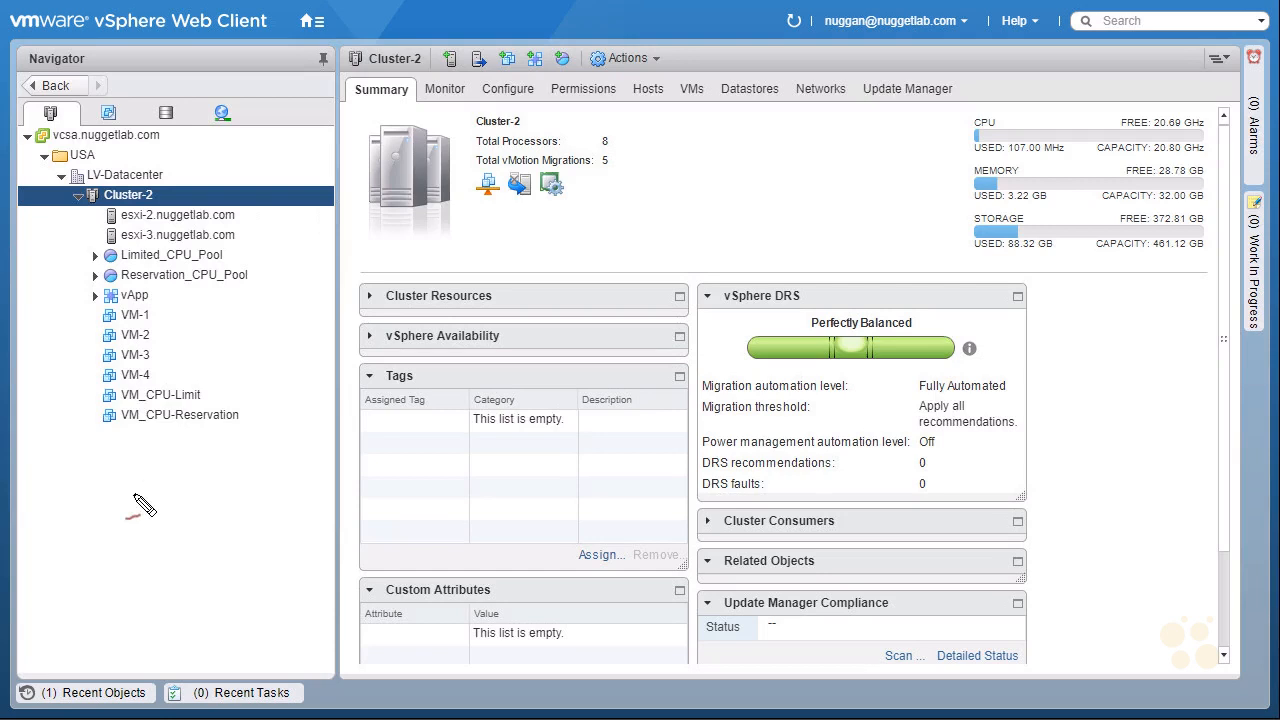
{"action": "left_click_drag", "start_coordinate": [72, 371], "coordinate": [76, 404]}
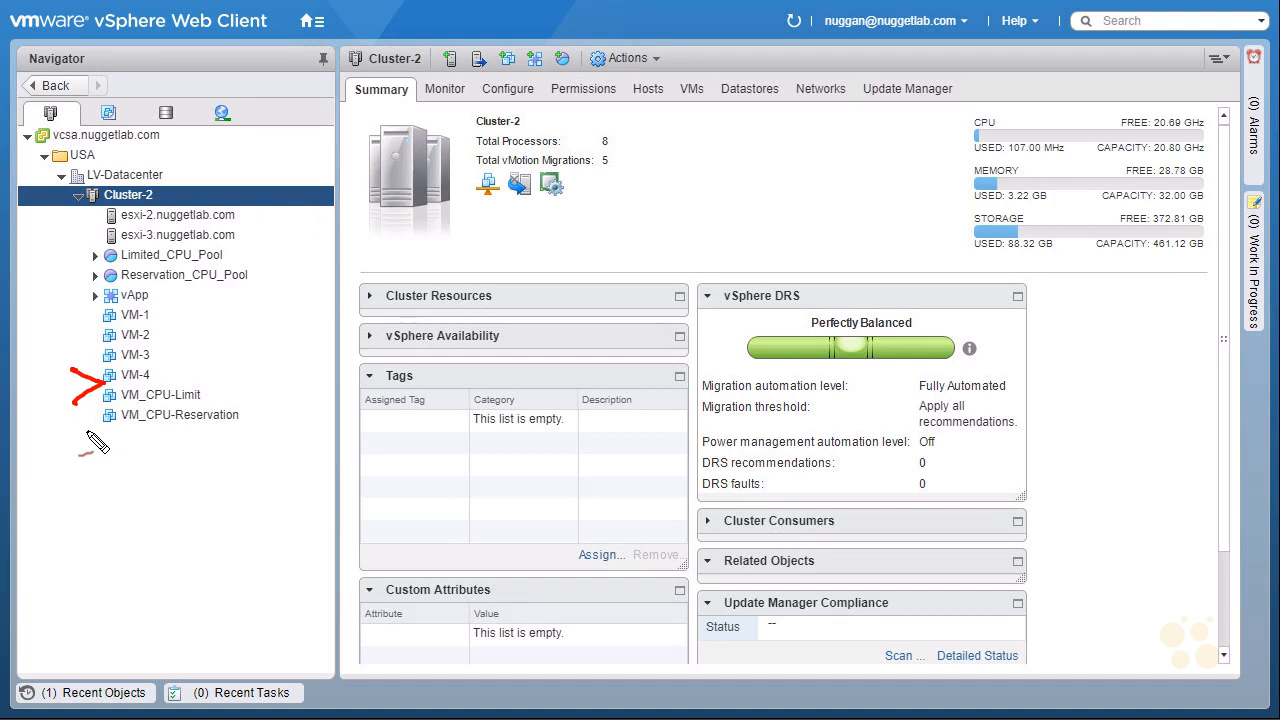
{"action": "mouse_move", "coordinate": [229, 155]}
{"action": "left_mouse_down"}
{"action": "mouse_move", "coordinate": [203, 197]}
{"action": "mouse_move", "coordinate": [140, 208]}
{"action": "left_mouse_up"}
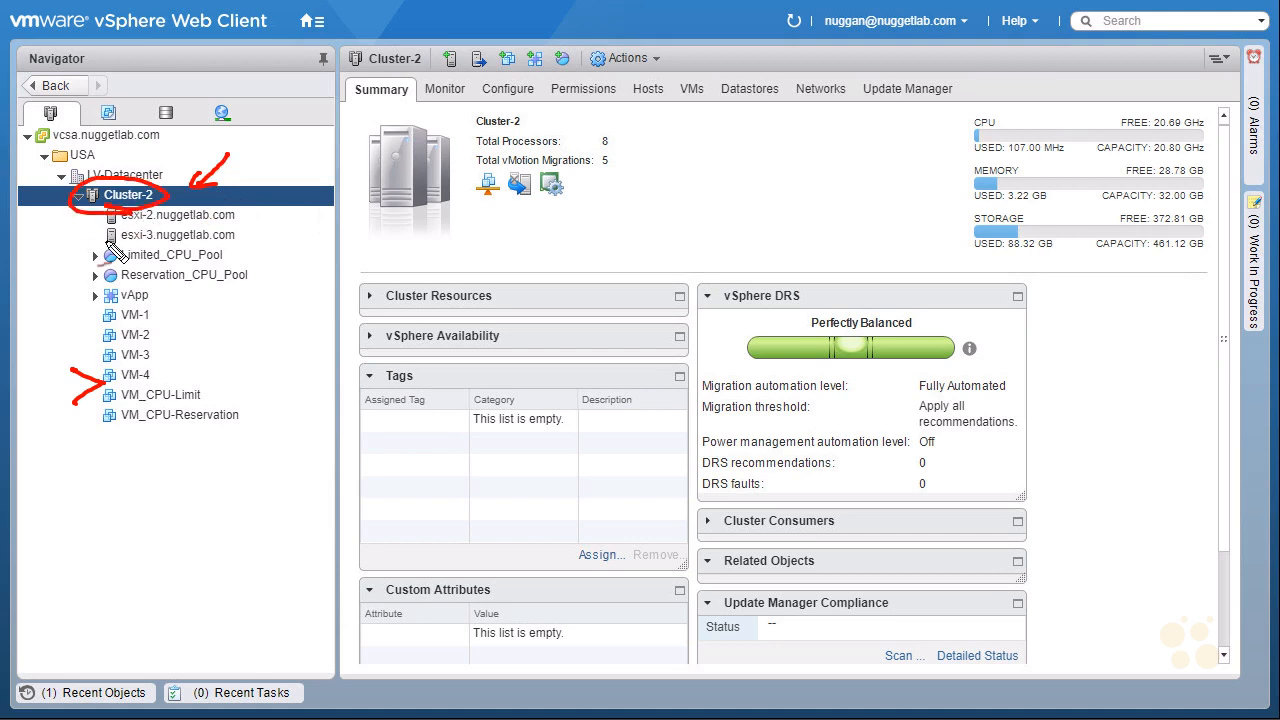